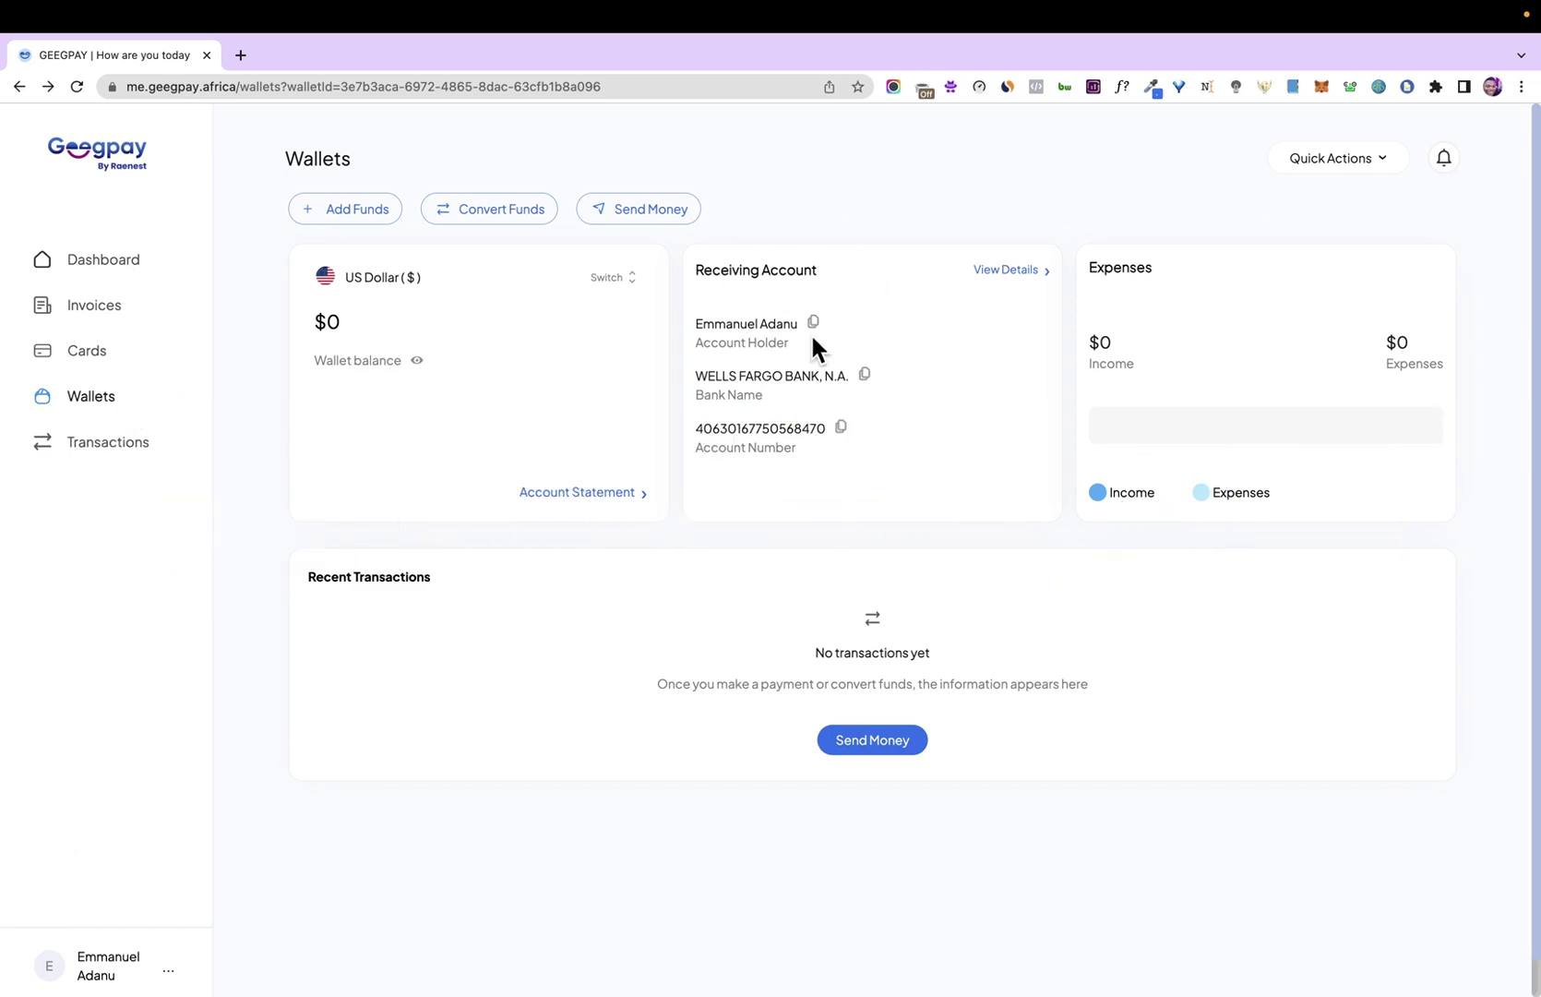
View the USD wallet's full receiving account details, then close the dialog
click(1001, 273)
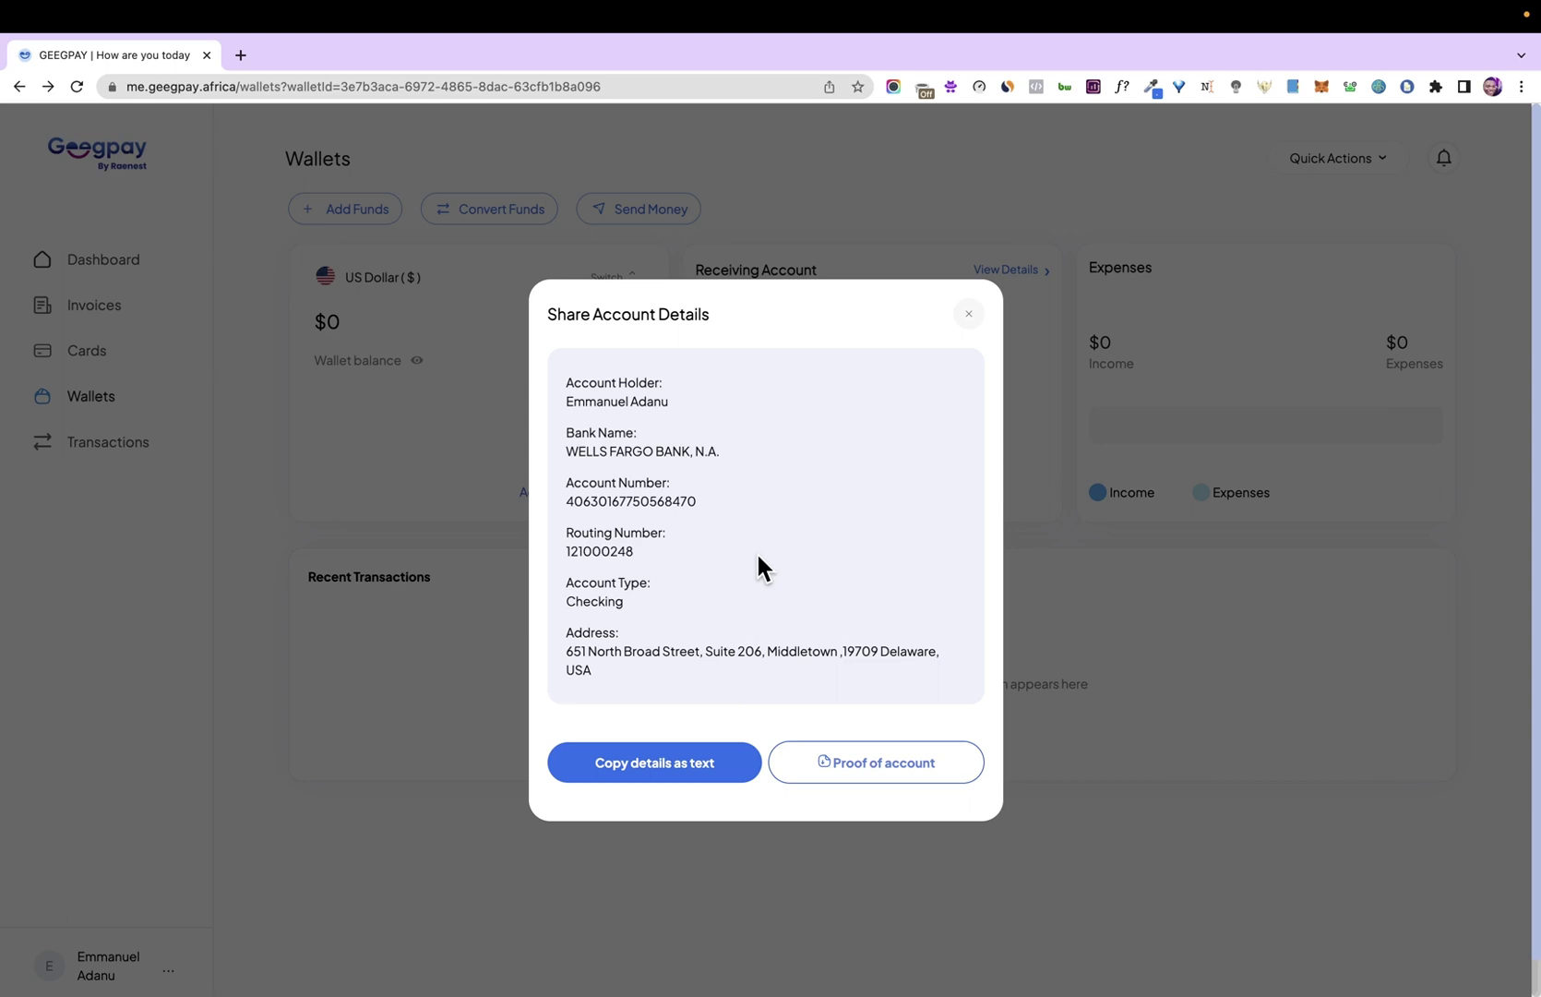
click(968, 314)
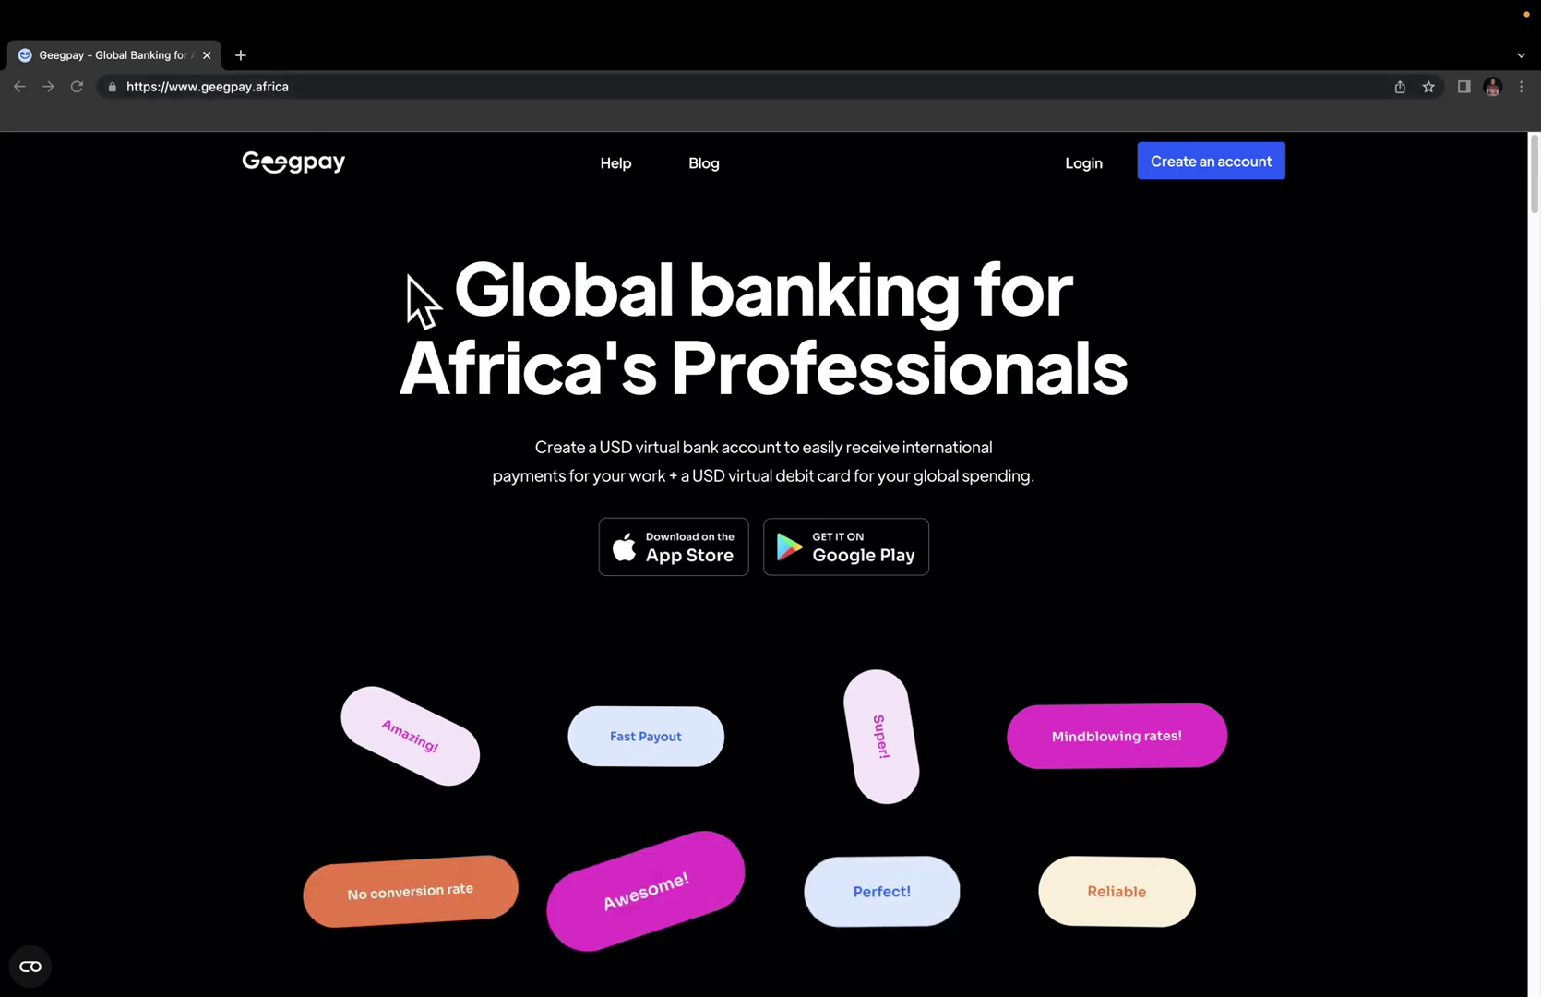
scroll(517, 332, down, 10)
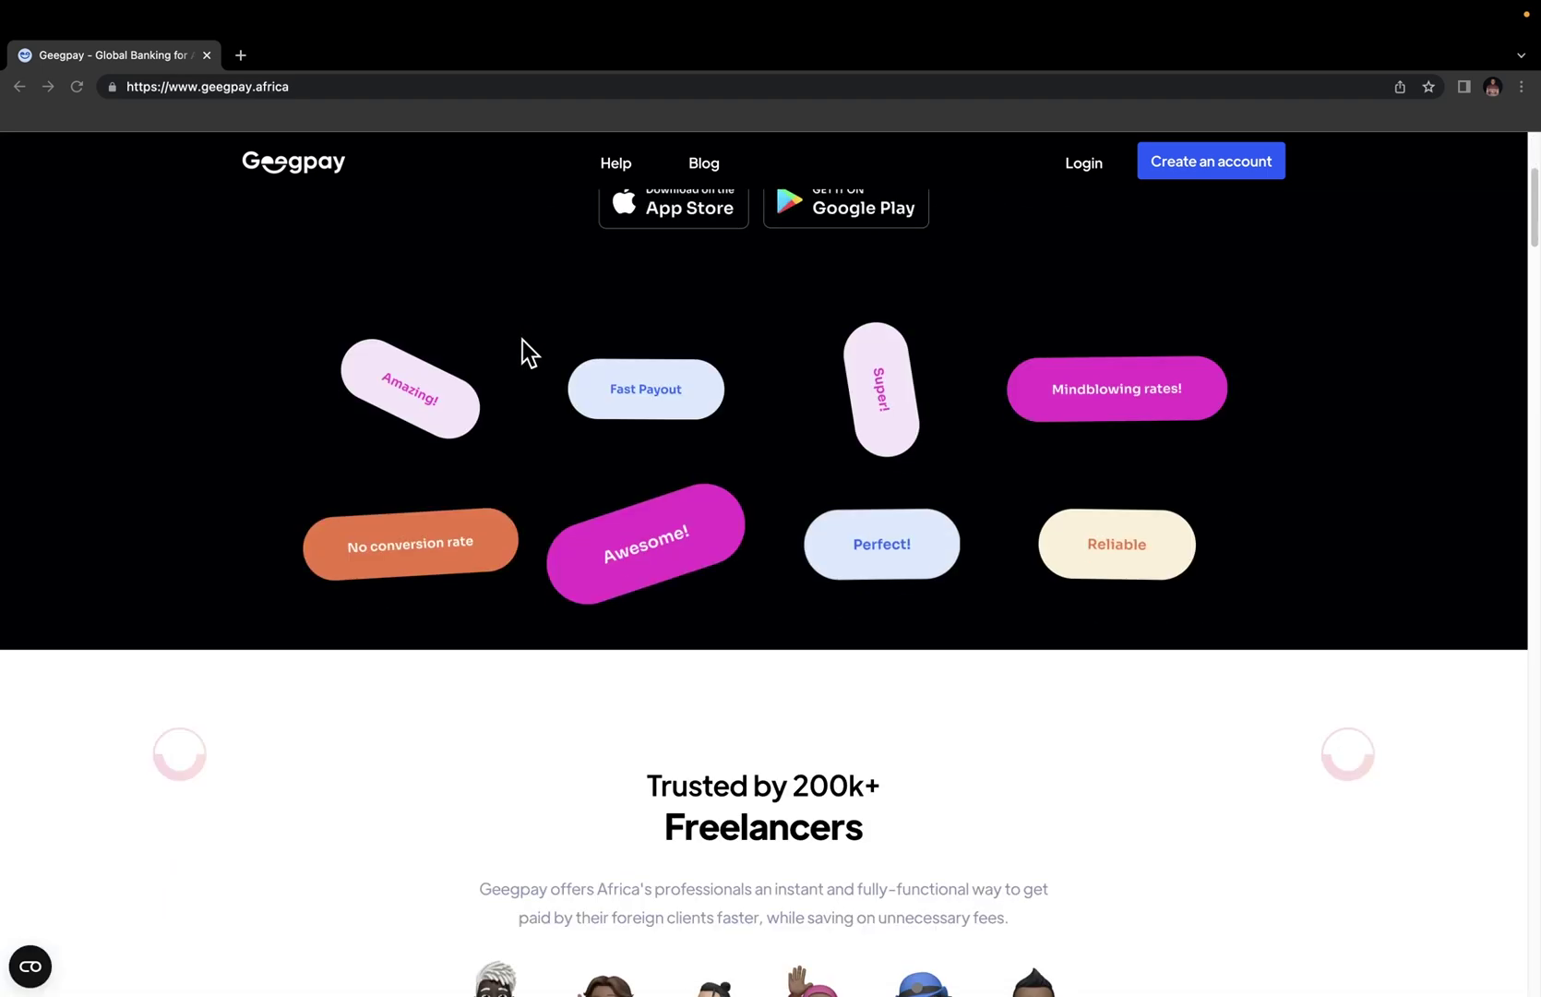
scroll(528, 351, up, 10)
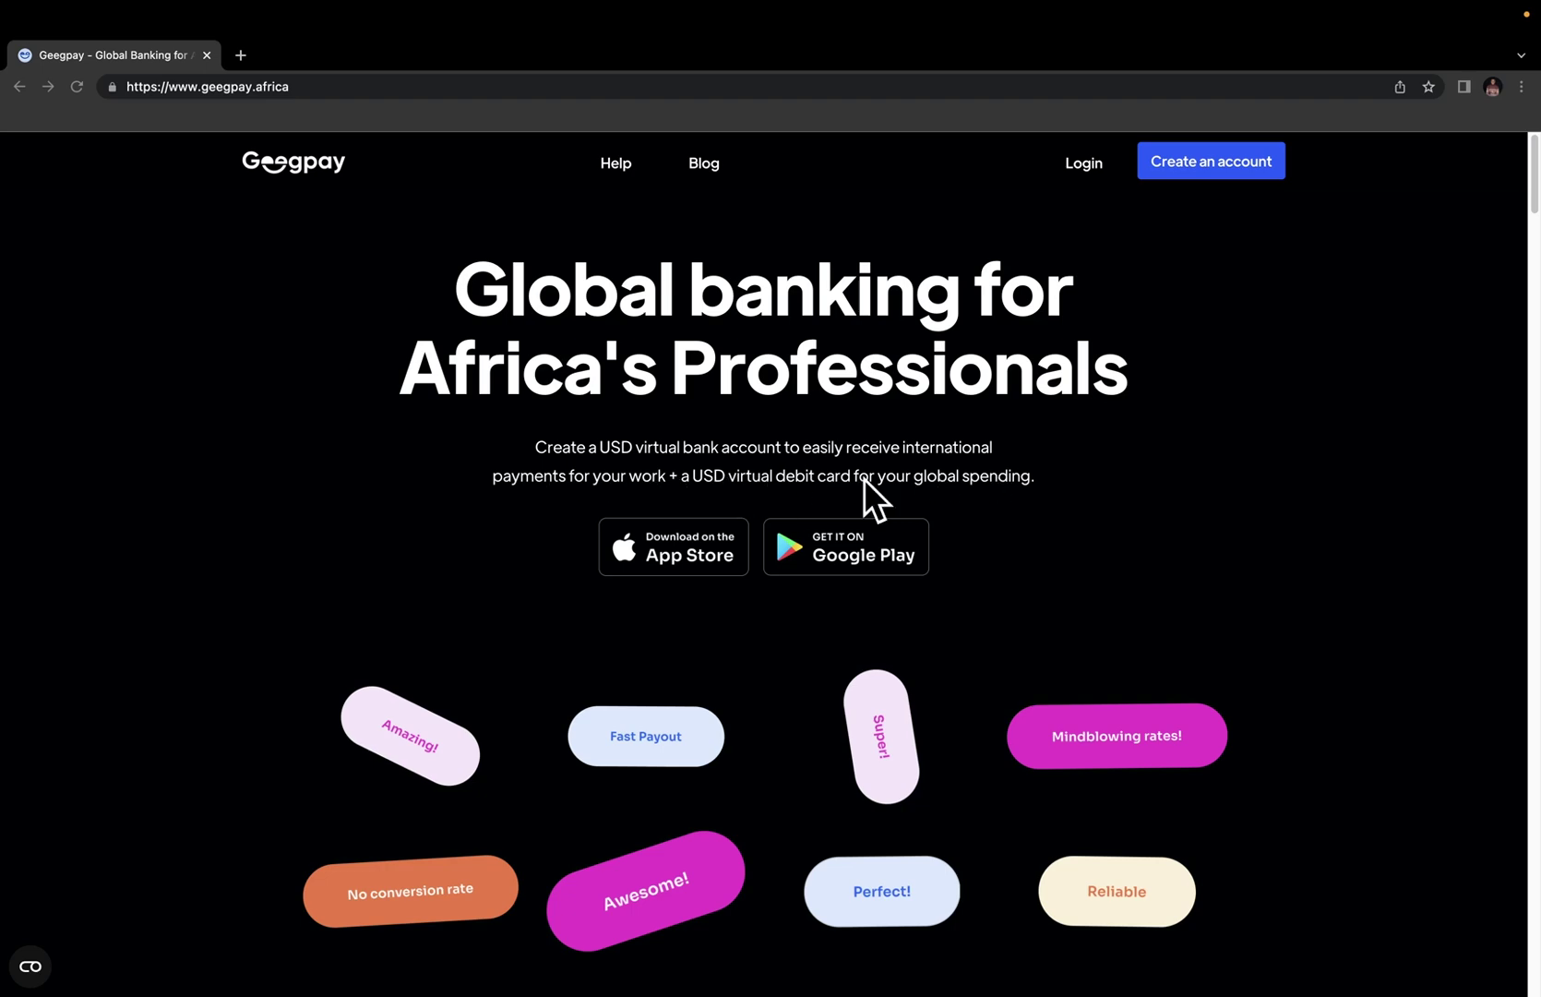
scroll(831, 521, down, 10)
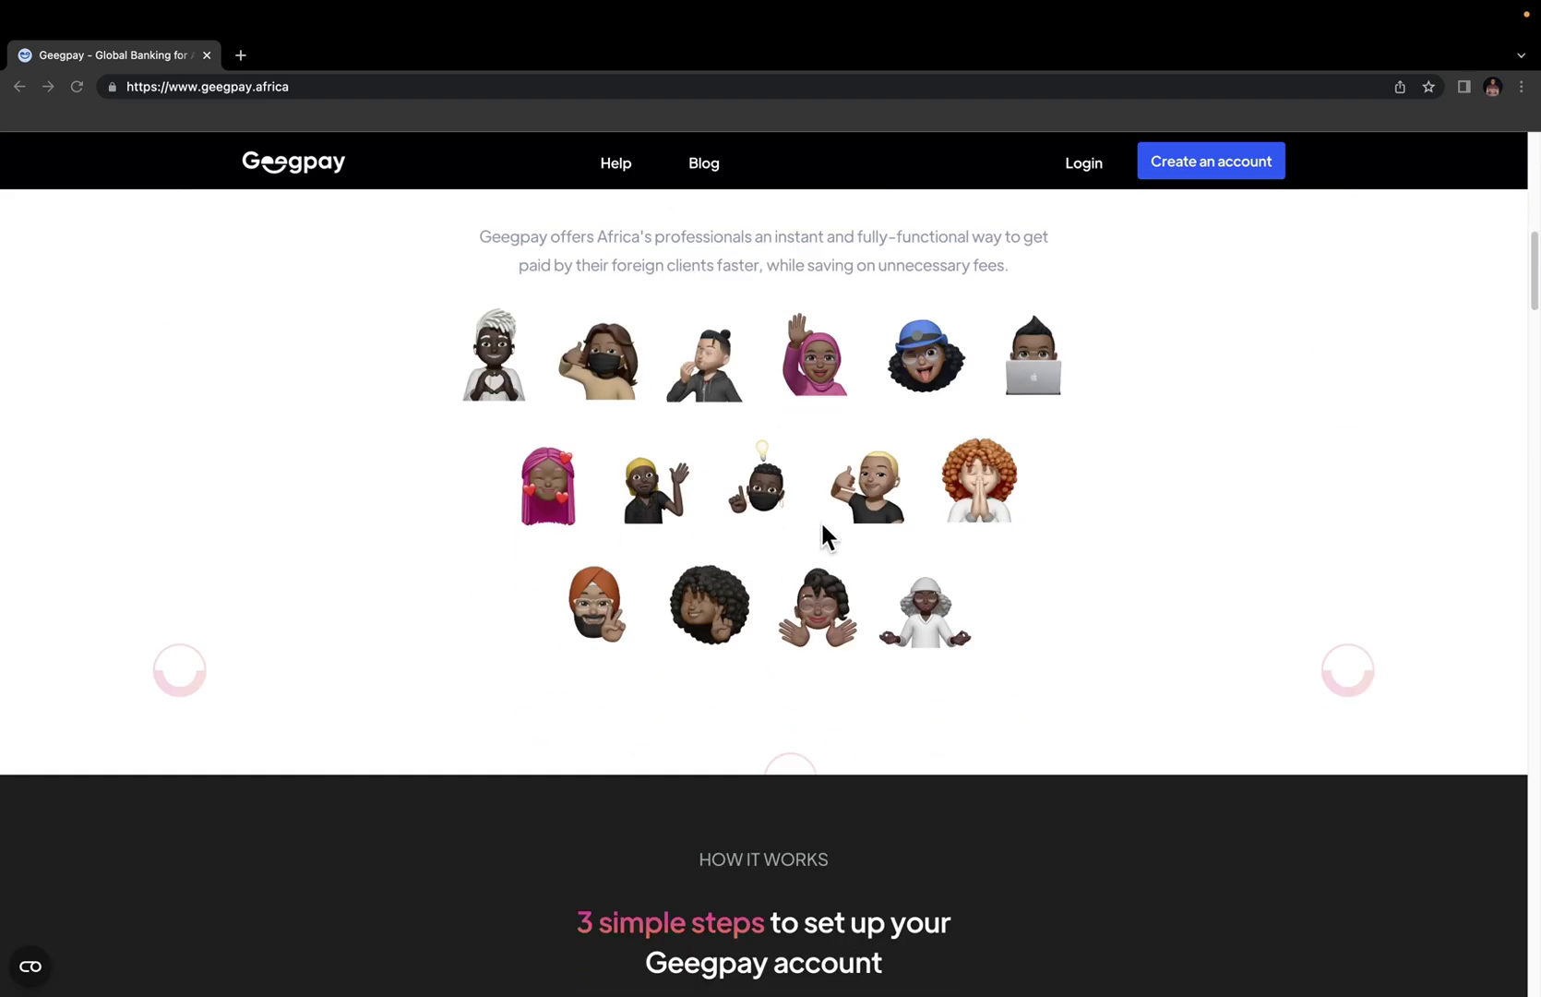
scroll(824, 535, up, 4)
scroll(801, 534, down, 1)
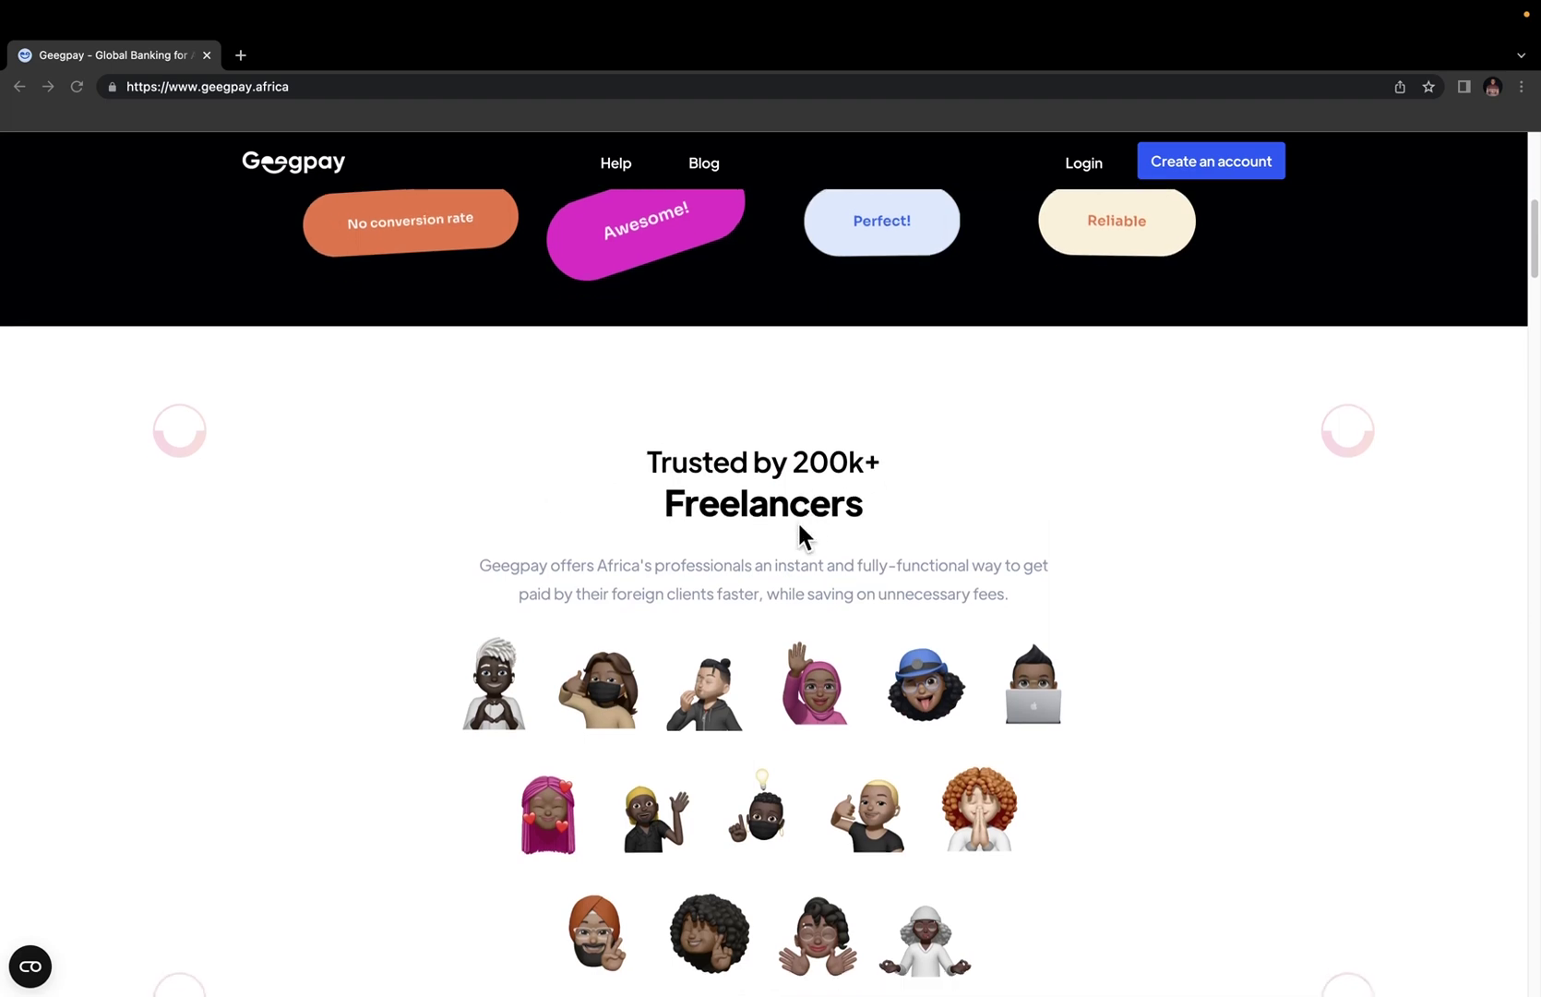
scroll(800, 535, down, 4)
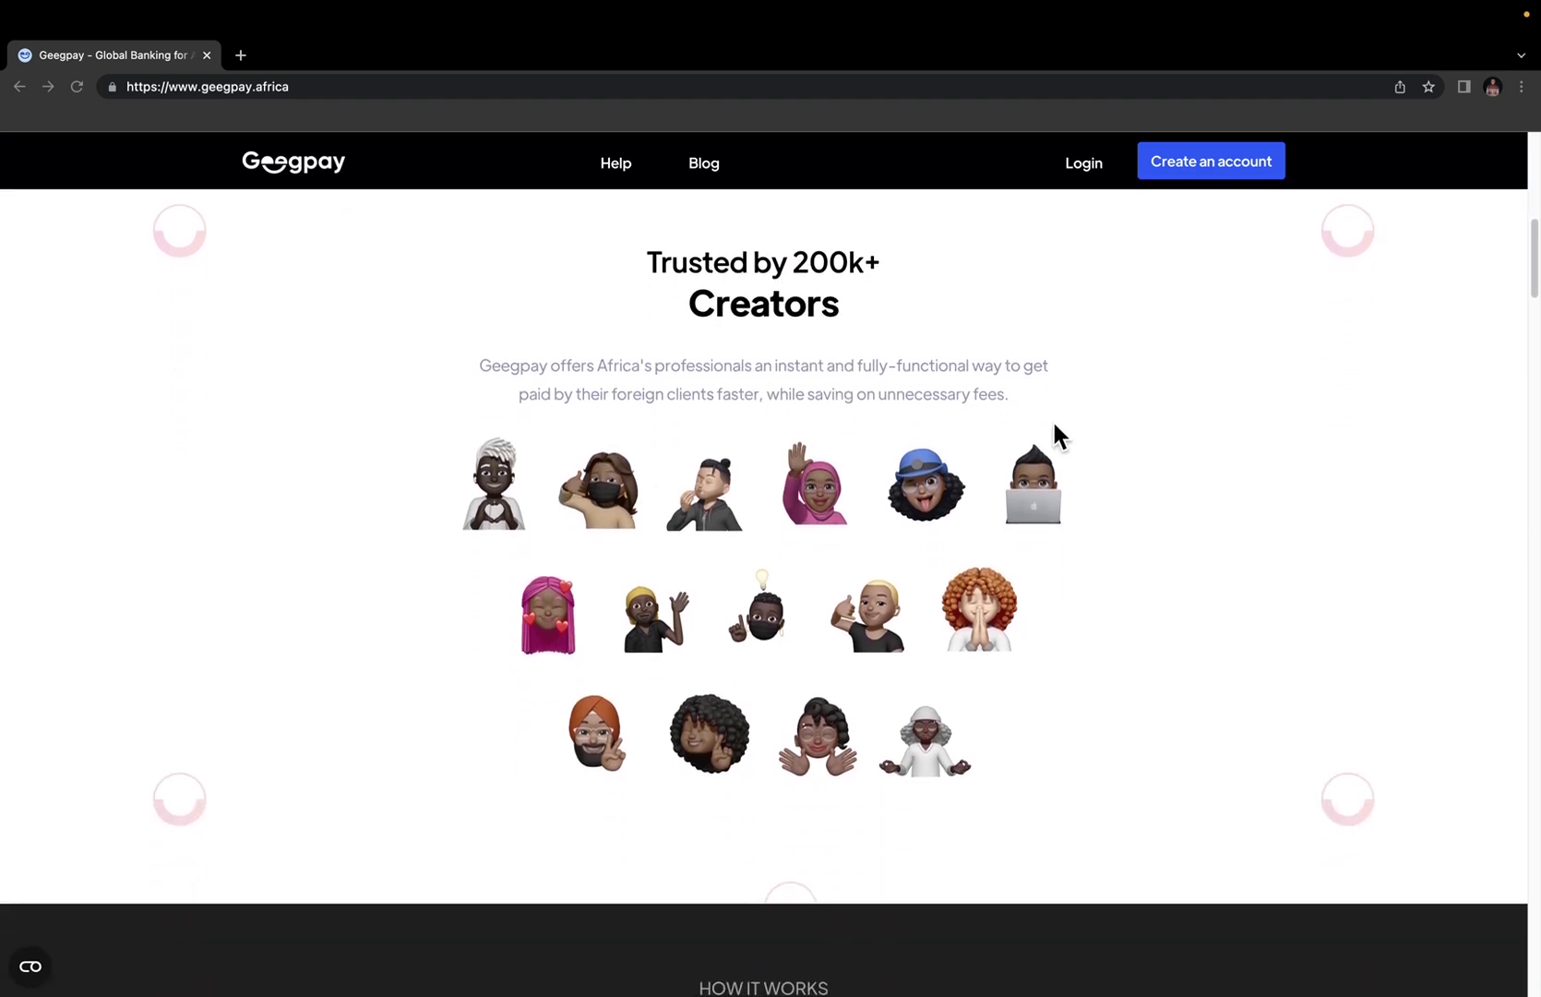
scroll(746, 535, down, 12)
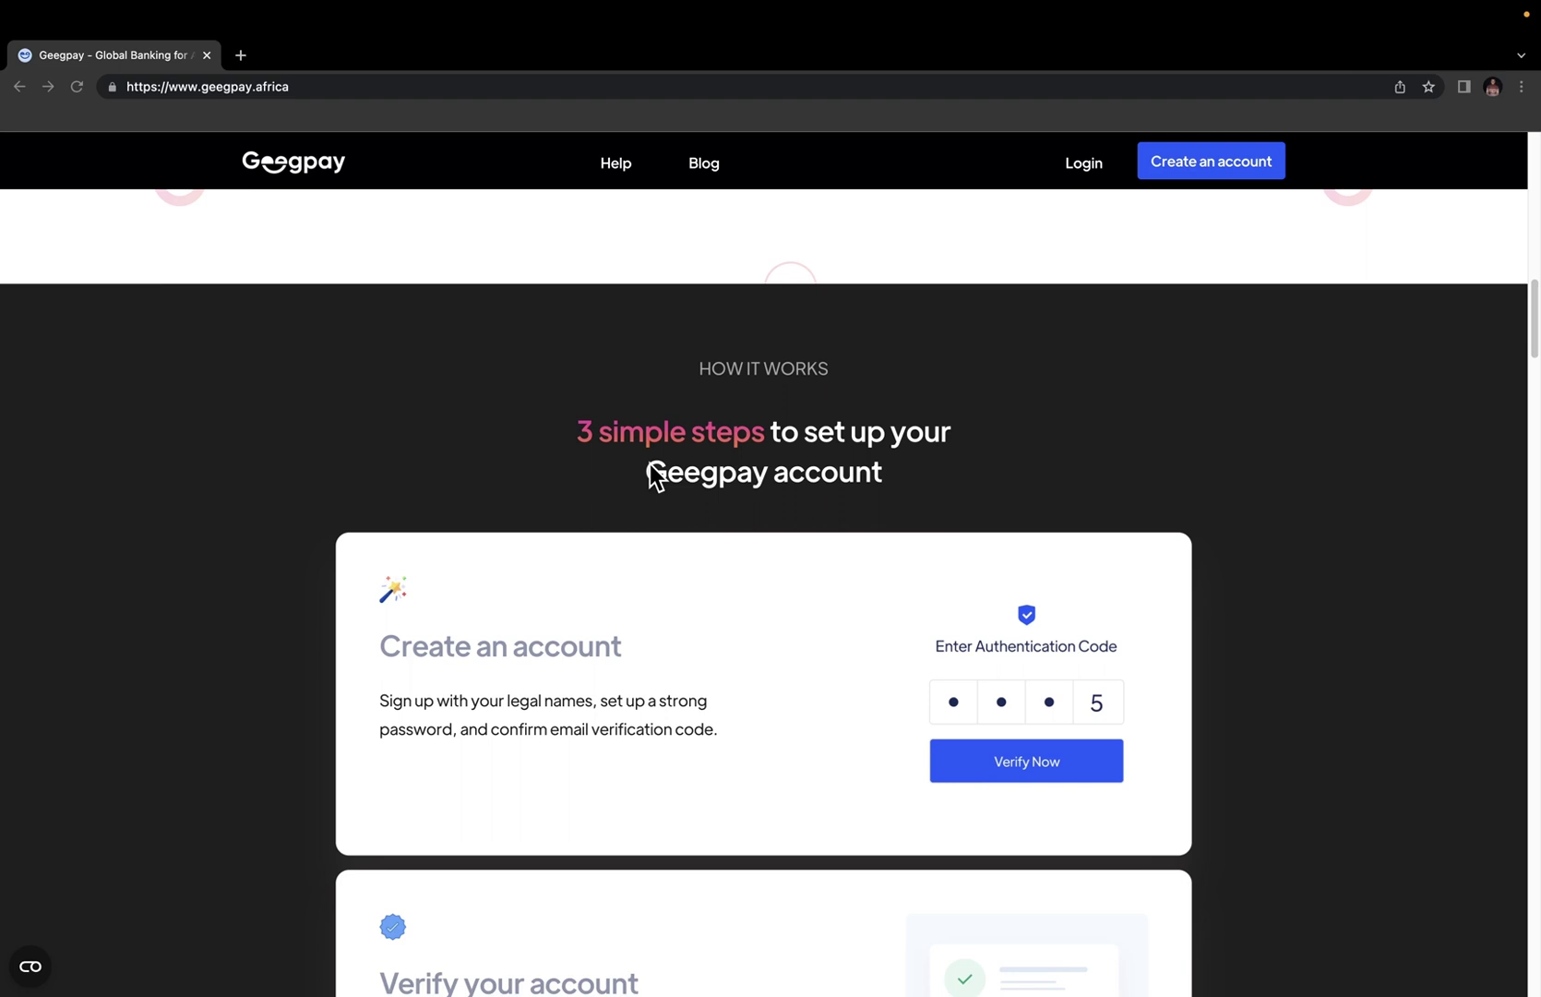
scroll(661, 485, down, 1)
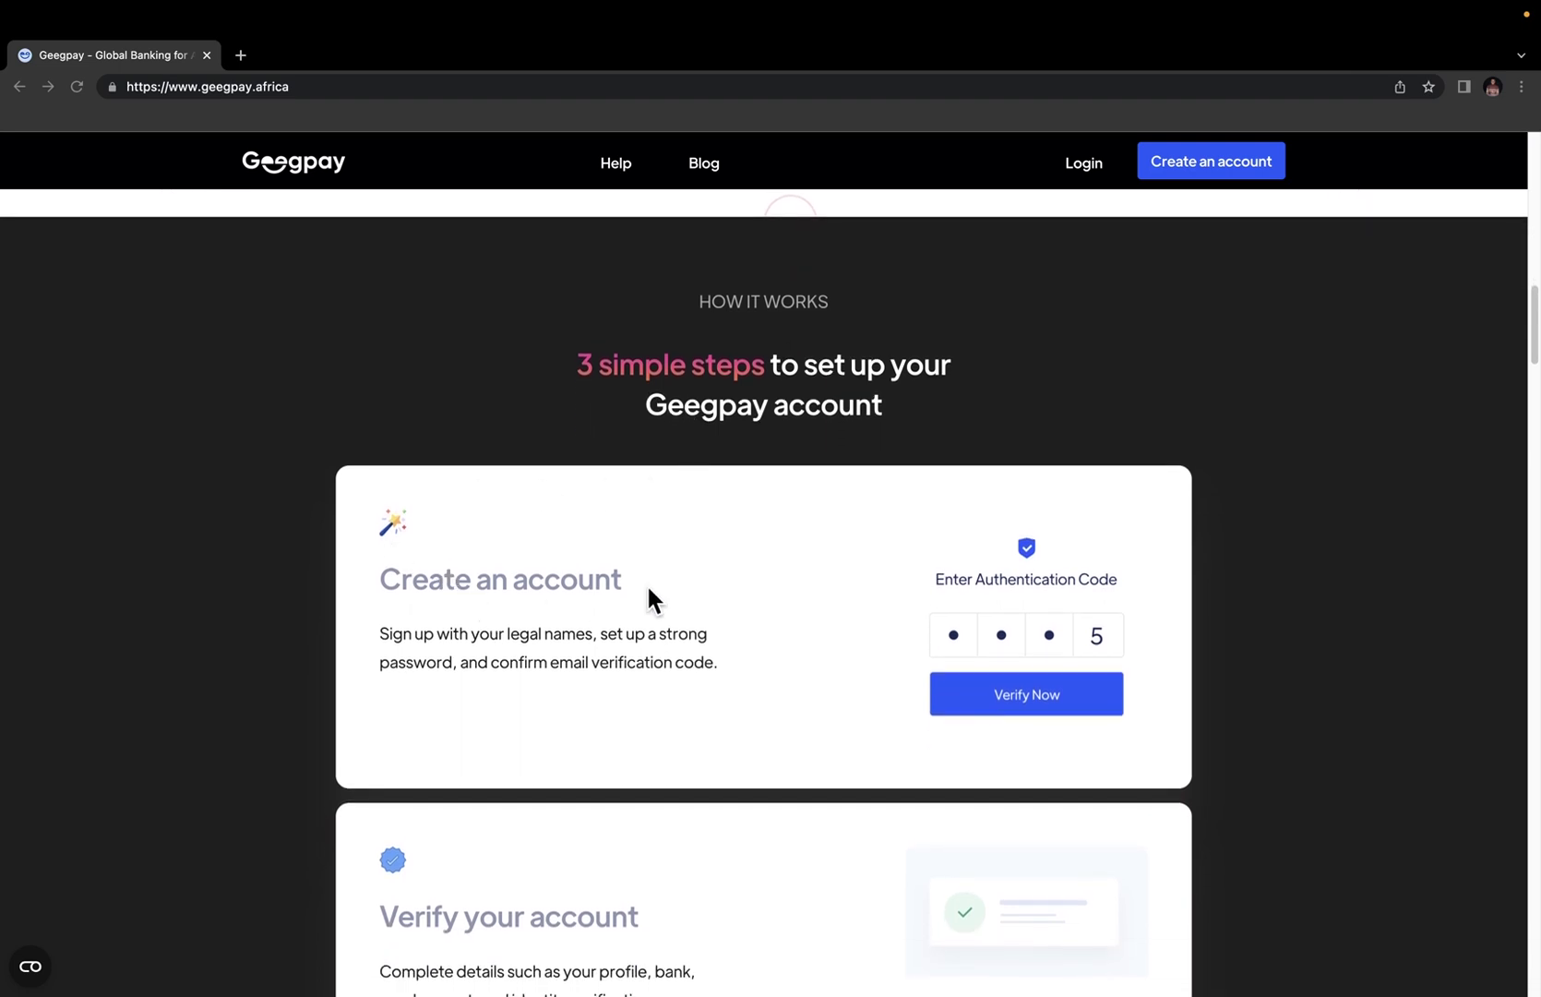
scroll(517, 563, down, 1)
scroll(452, 559, down, 5)
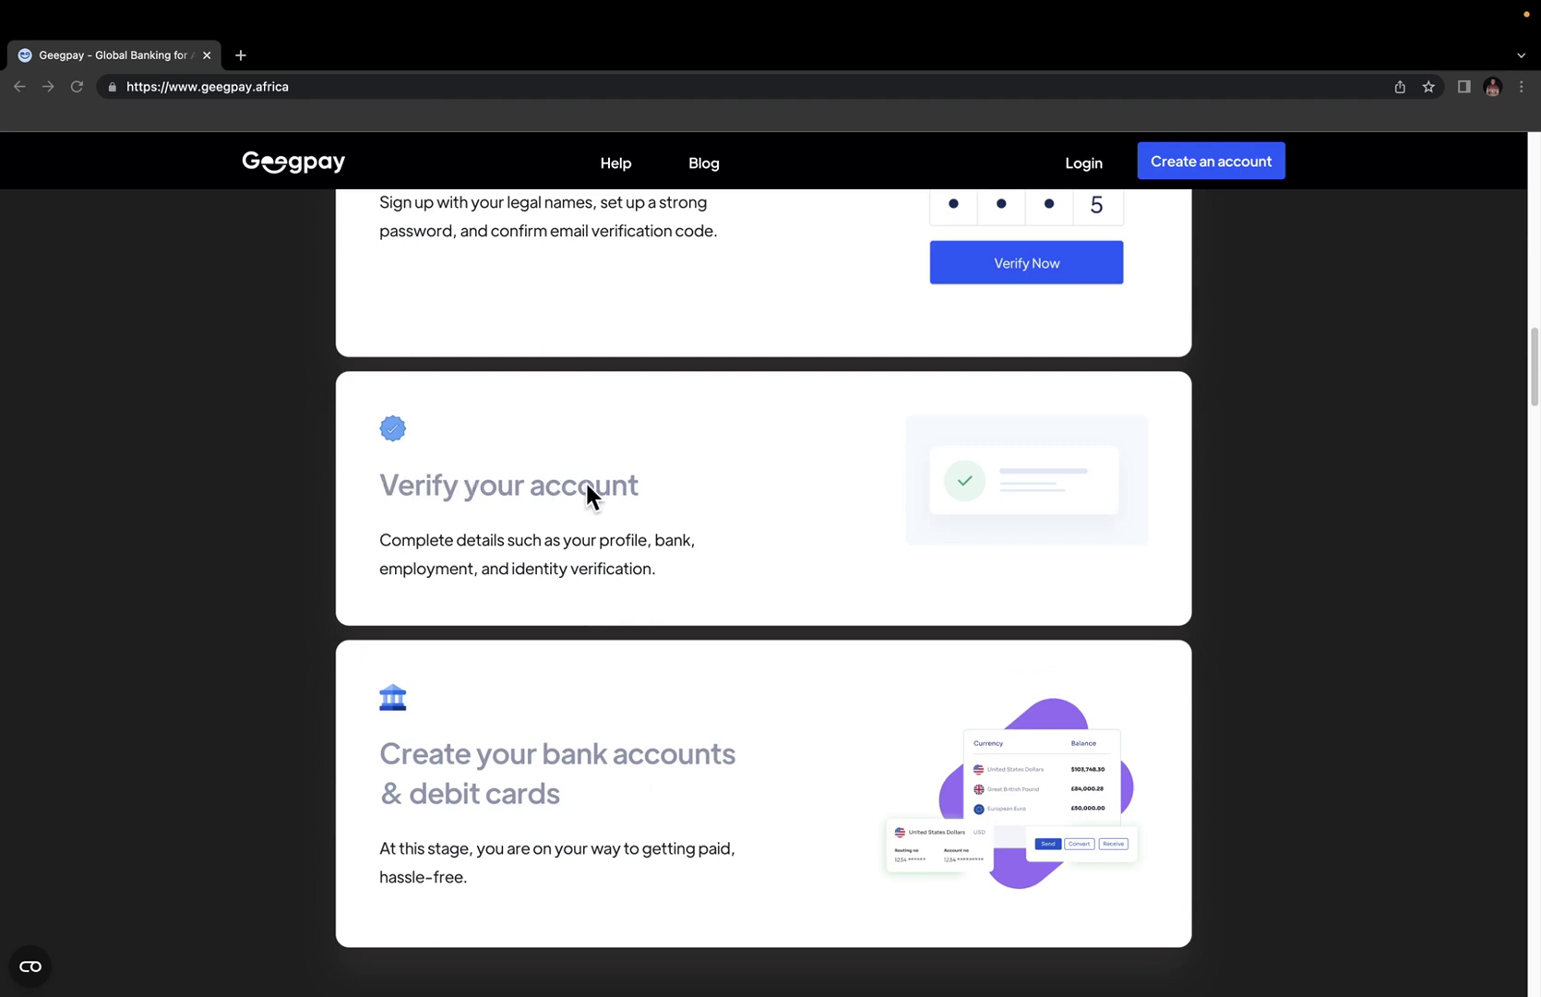
scroll(512, 526, down, 3)
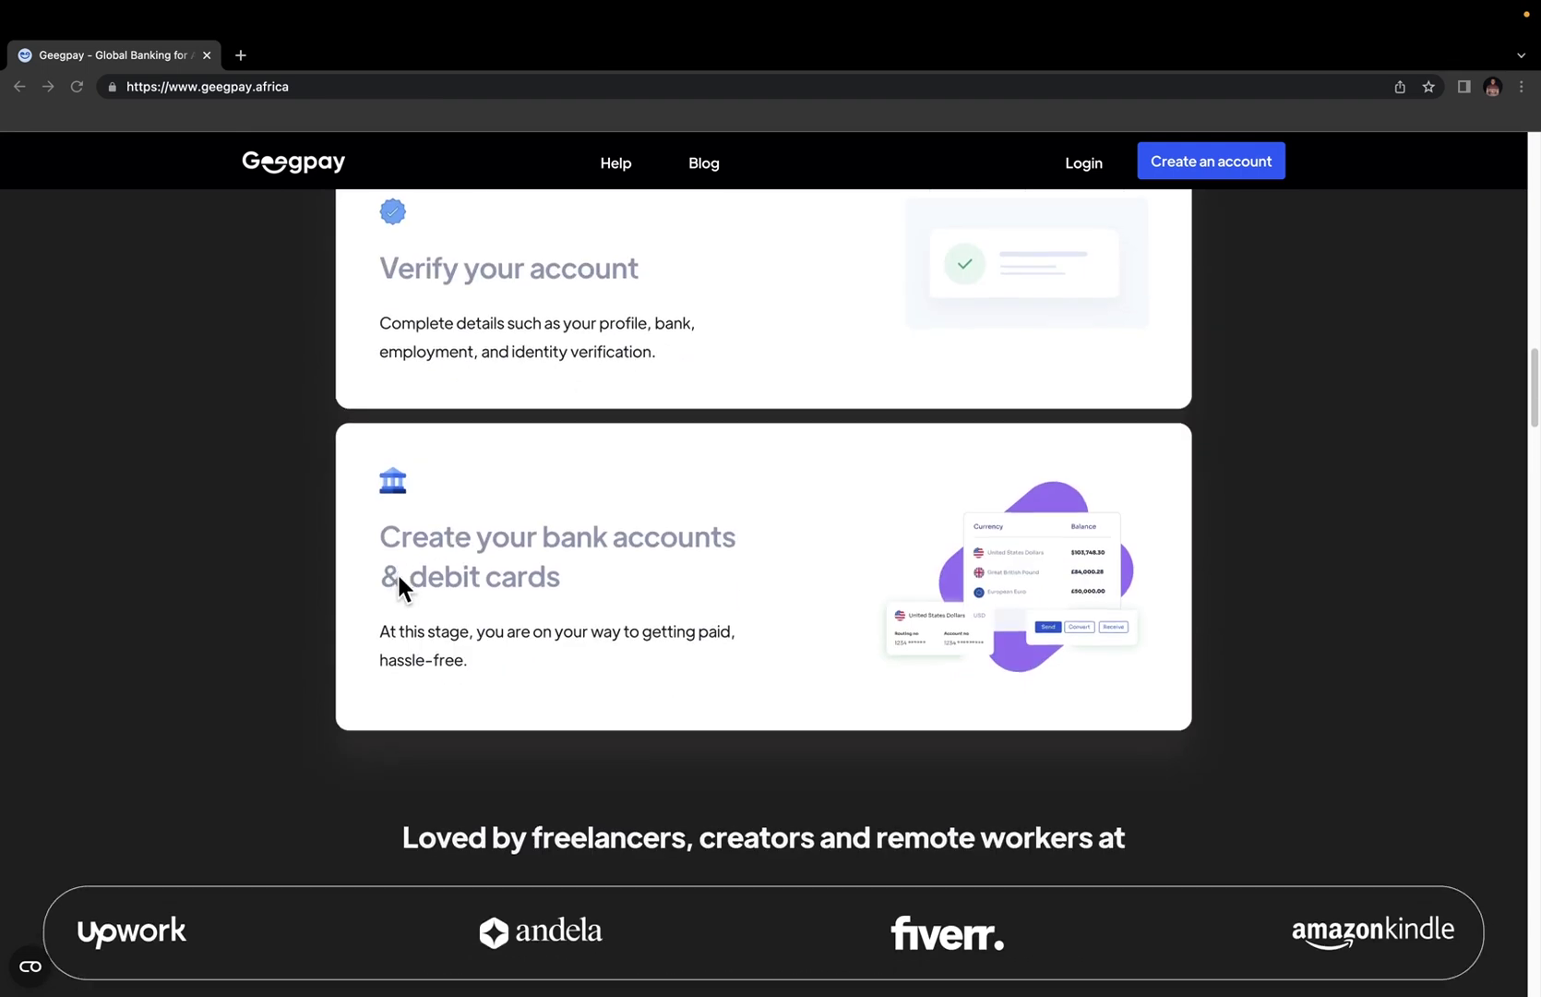
drag(375, 540, 575, 588)
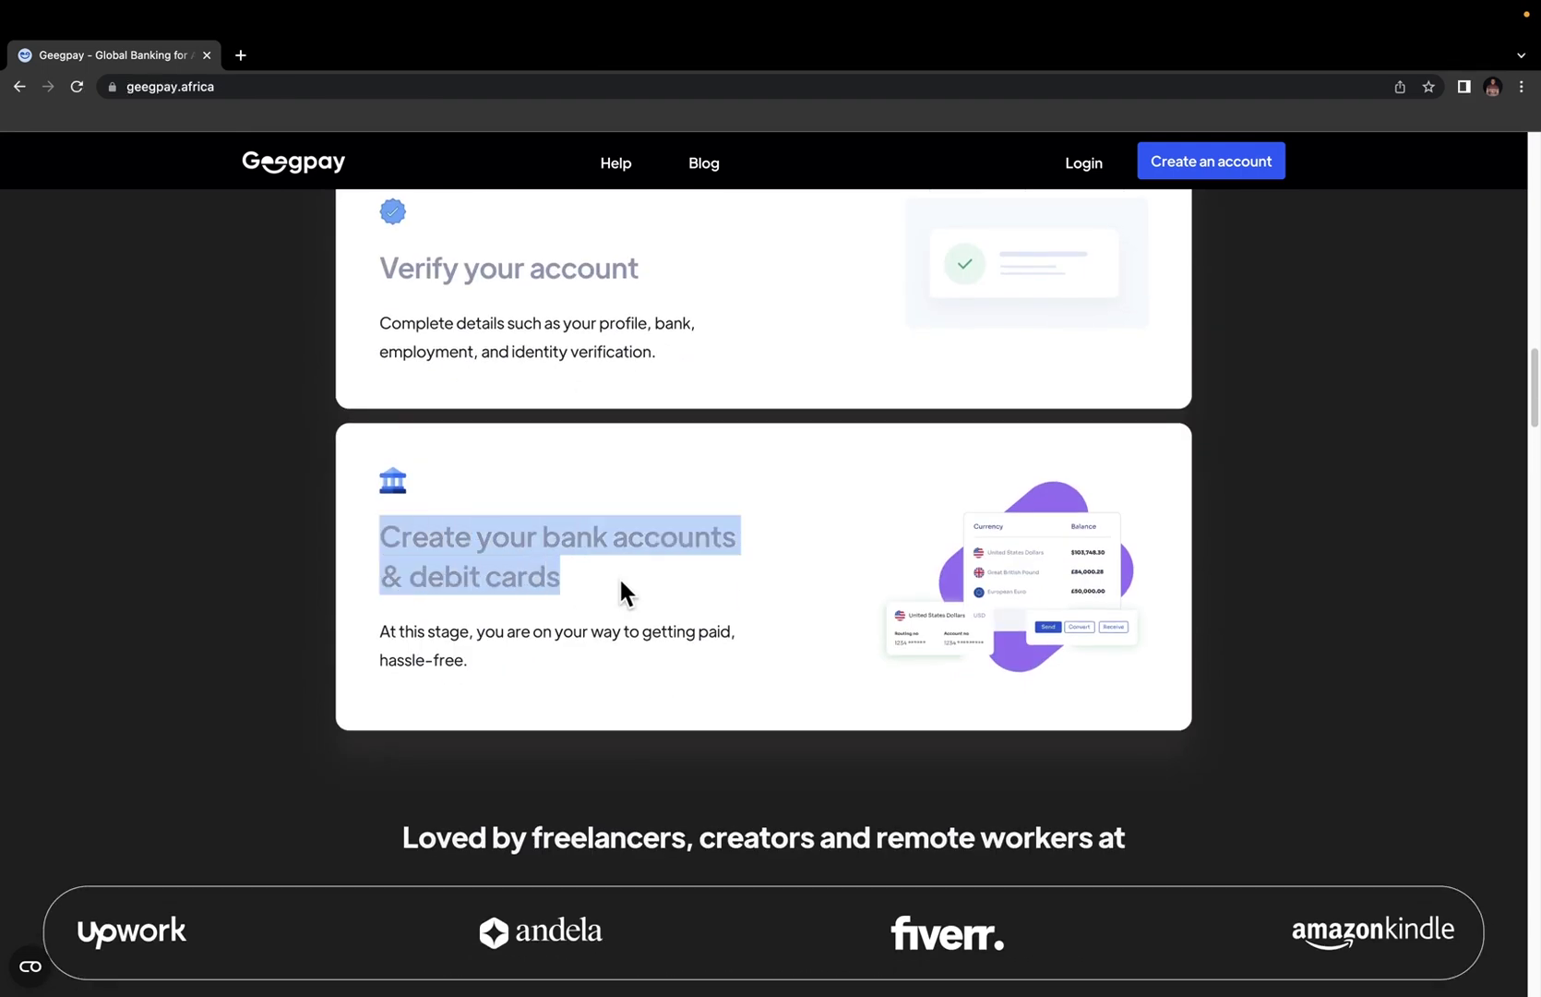
click(653, 576)
scroll(529, 529, up, 20)
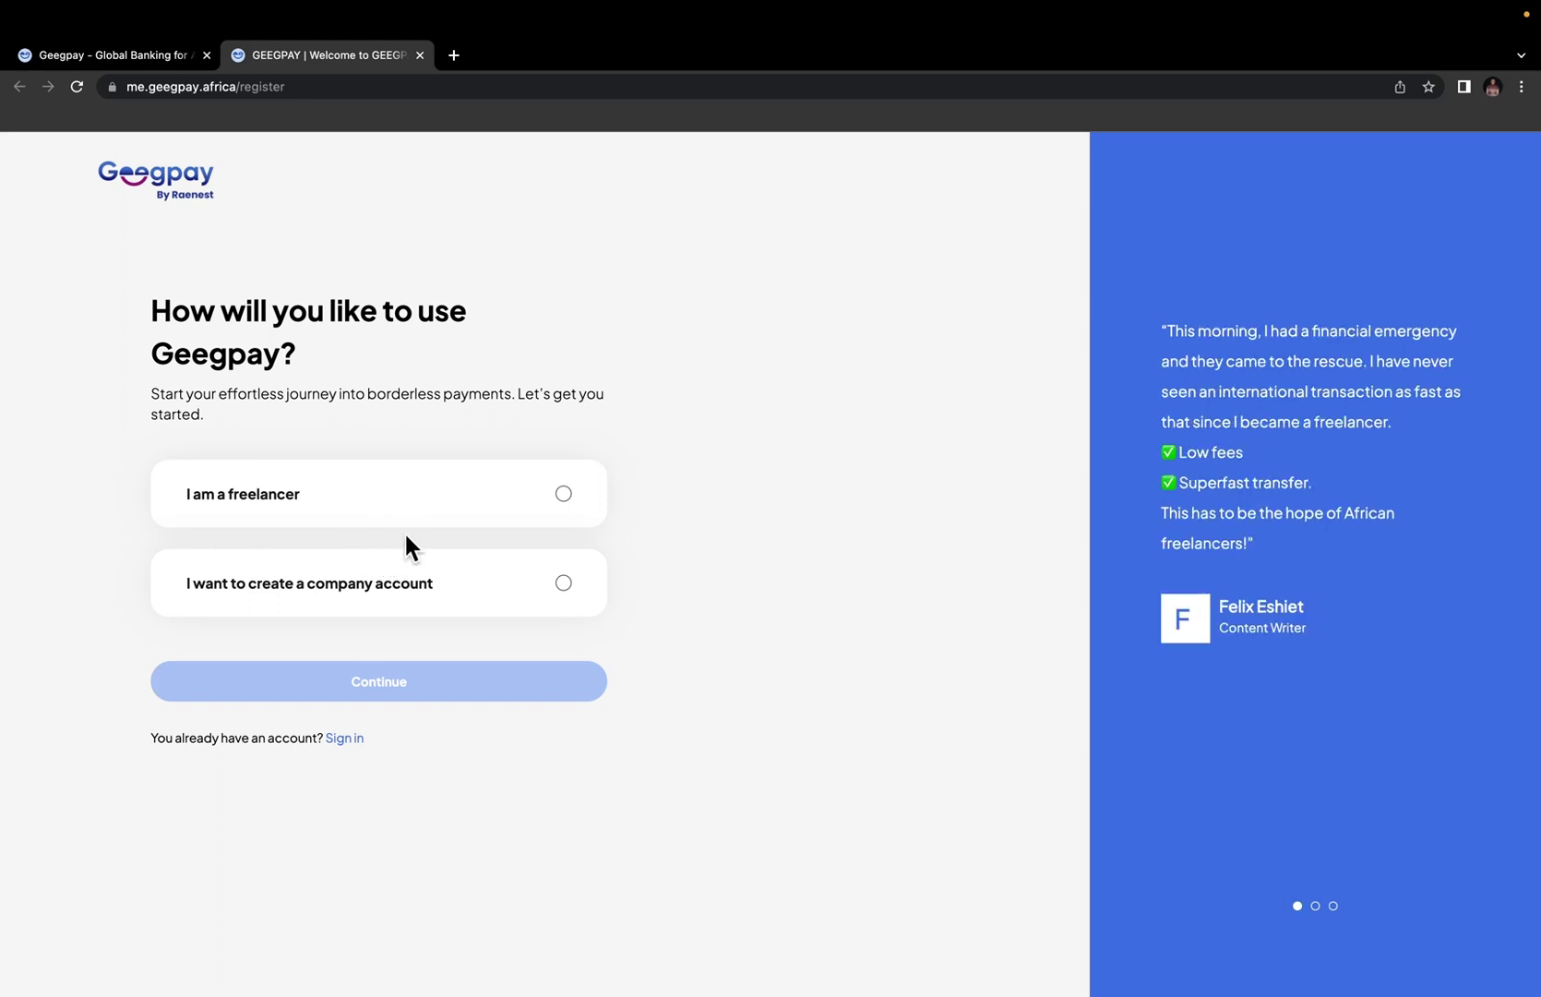
Start a freelancer sign-up for Nigeria and submit the account e-mail address to get a verification code
click(254, 496)
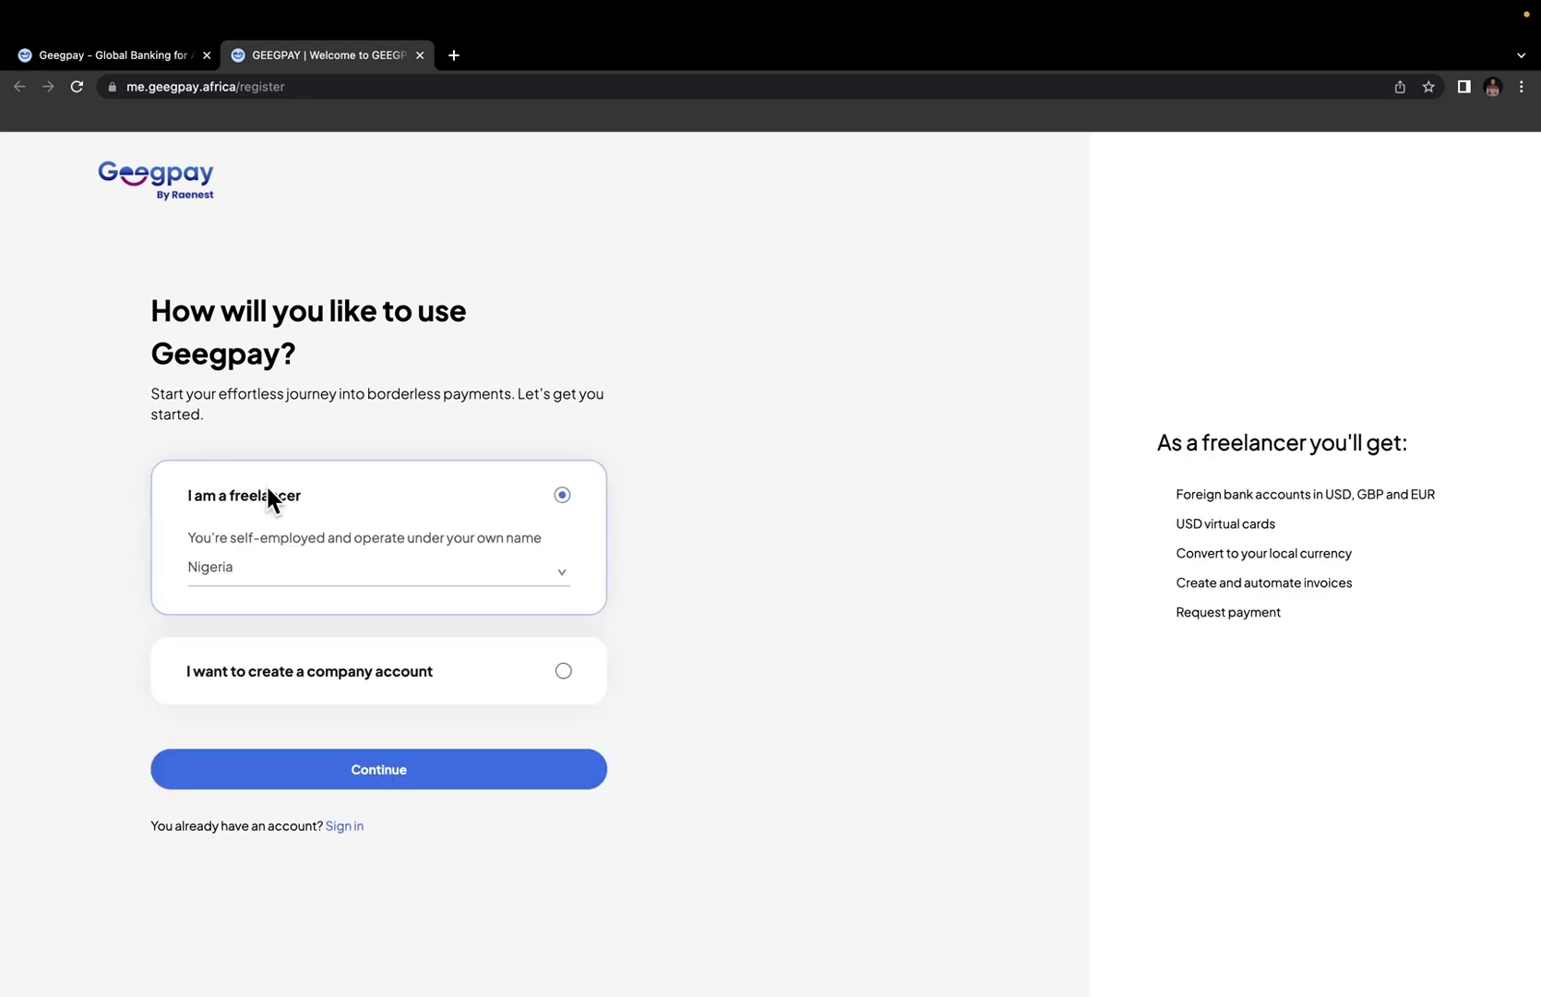
click(260, 580)
click(108, 578)
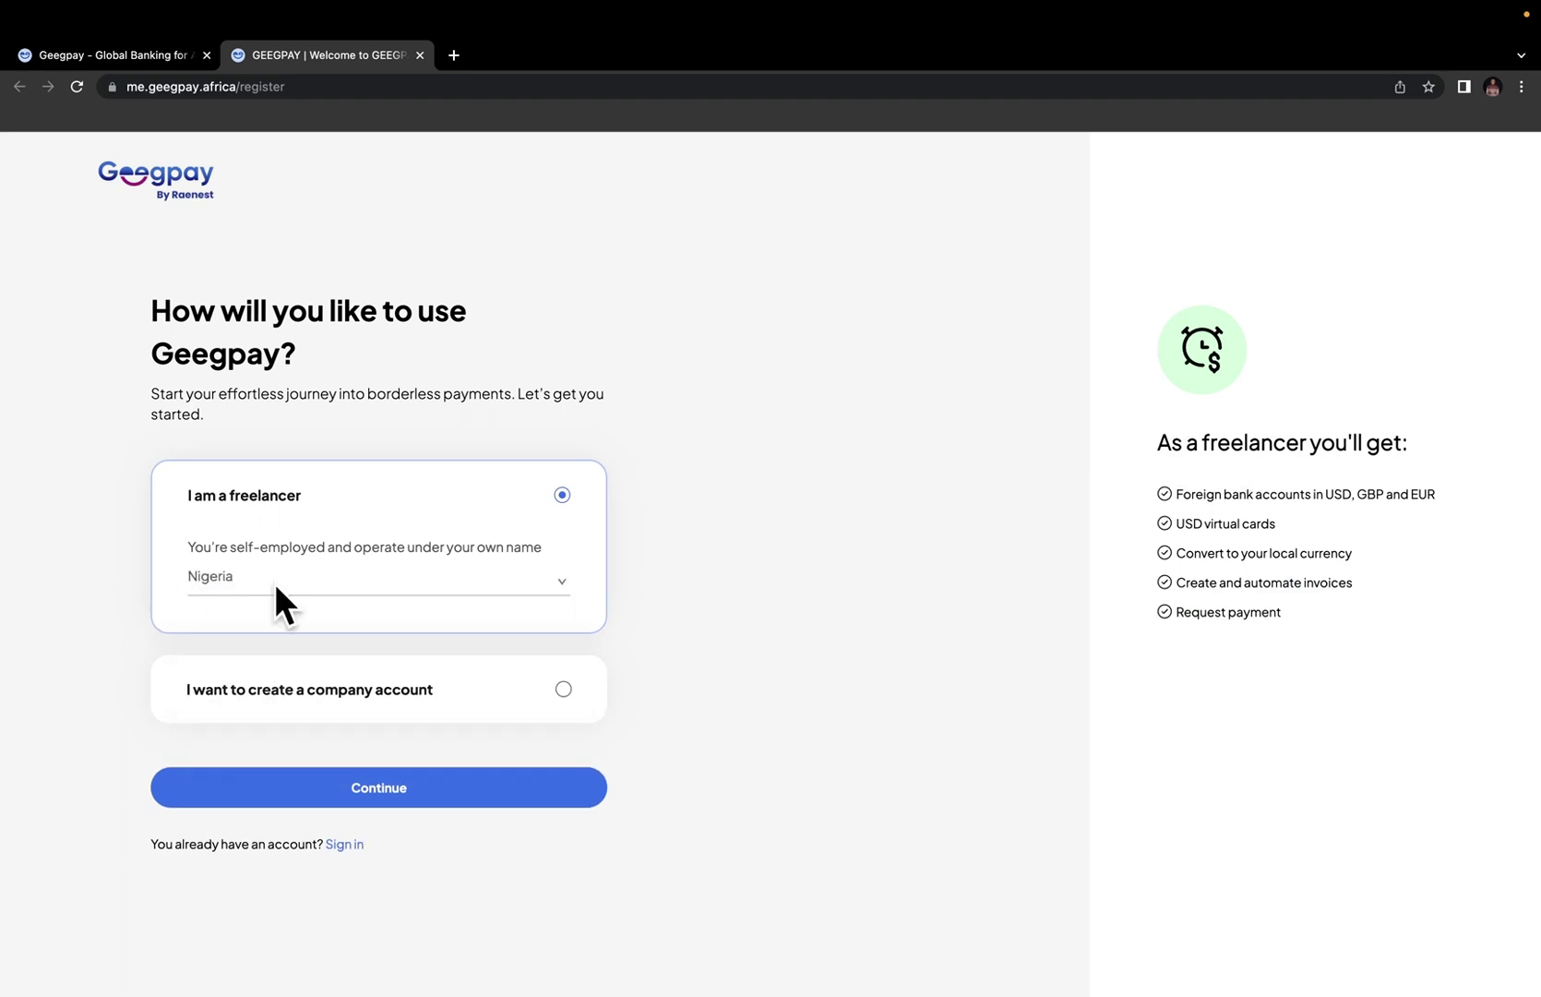
click(413, 792)
key(super+v)
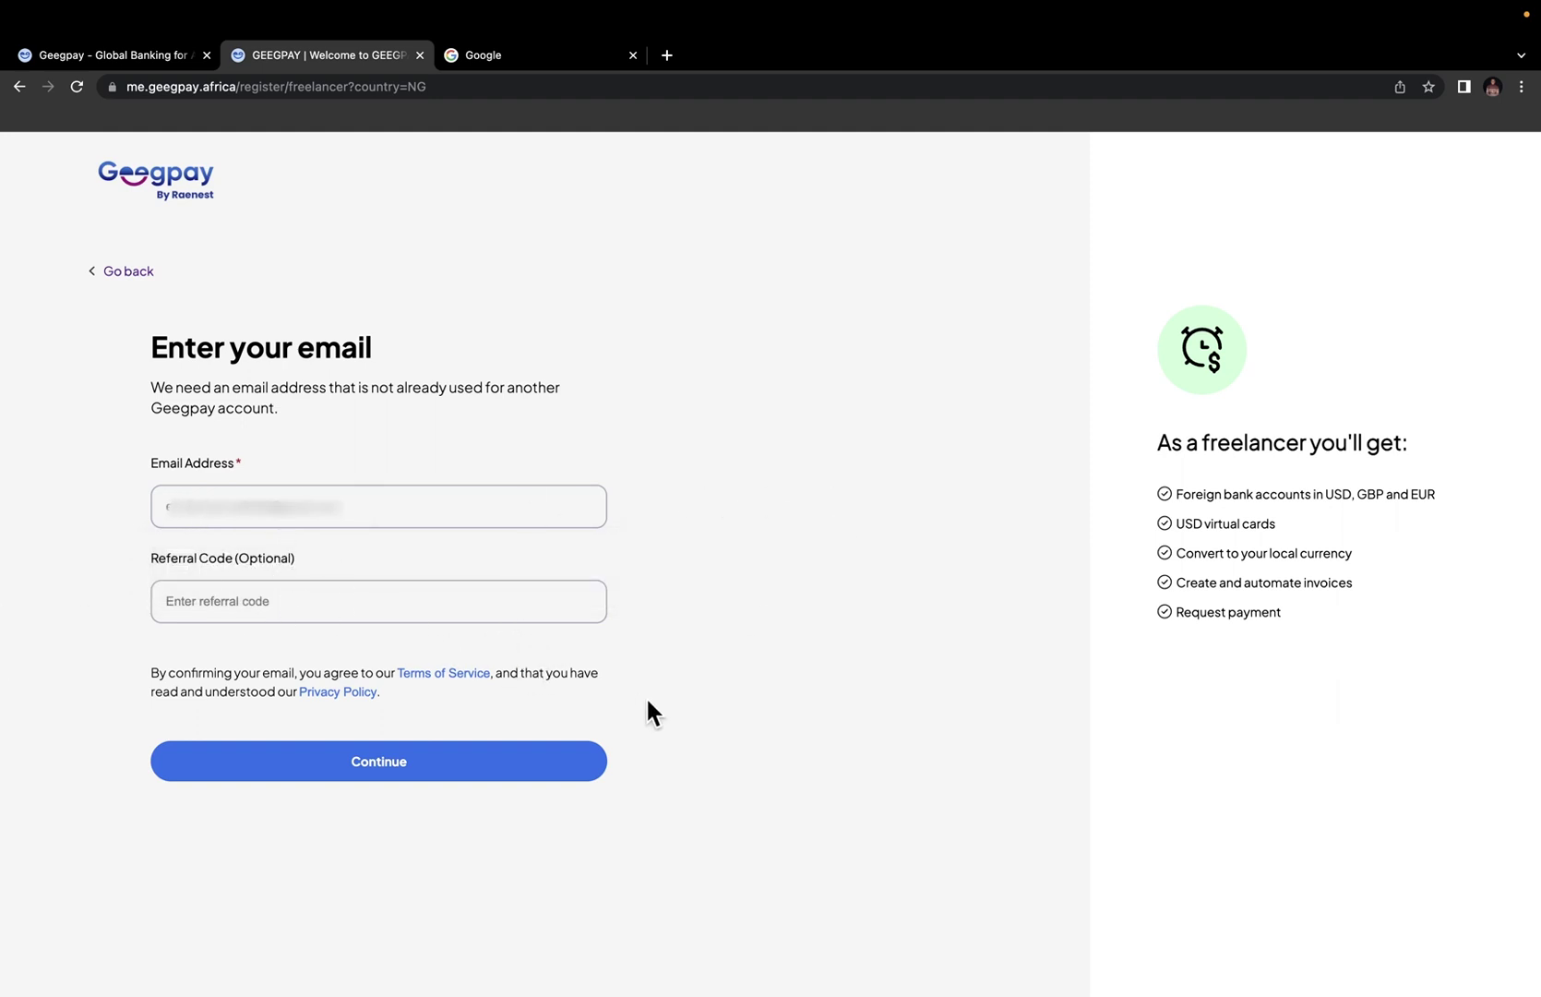
click(315, 749)
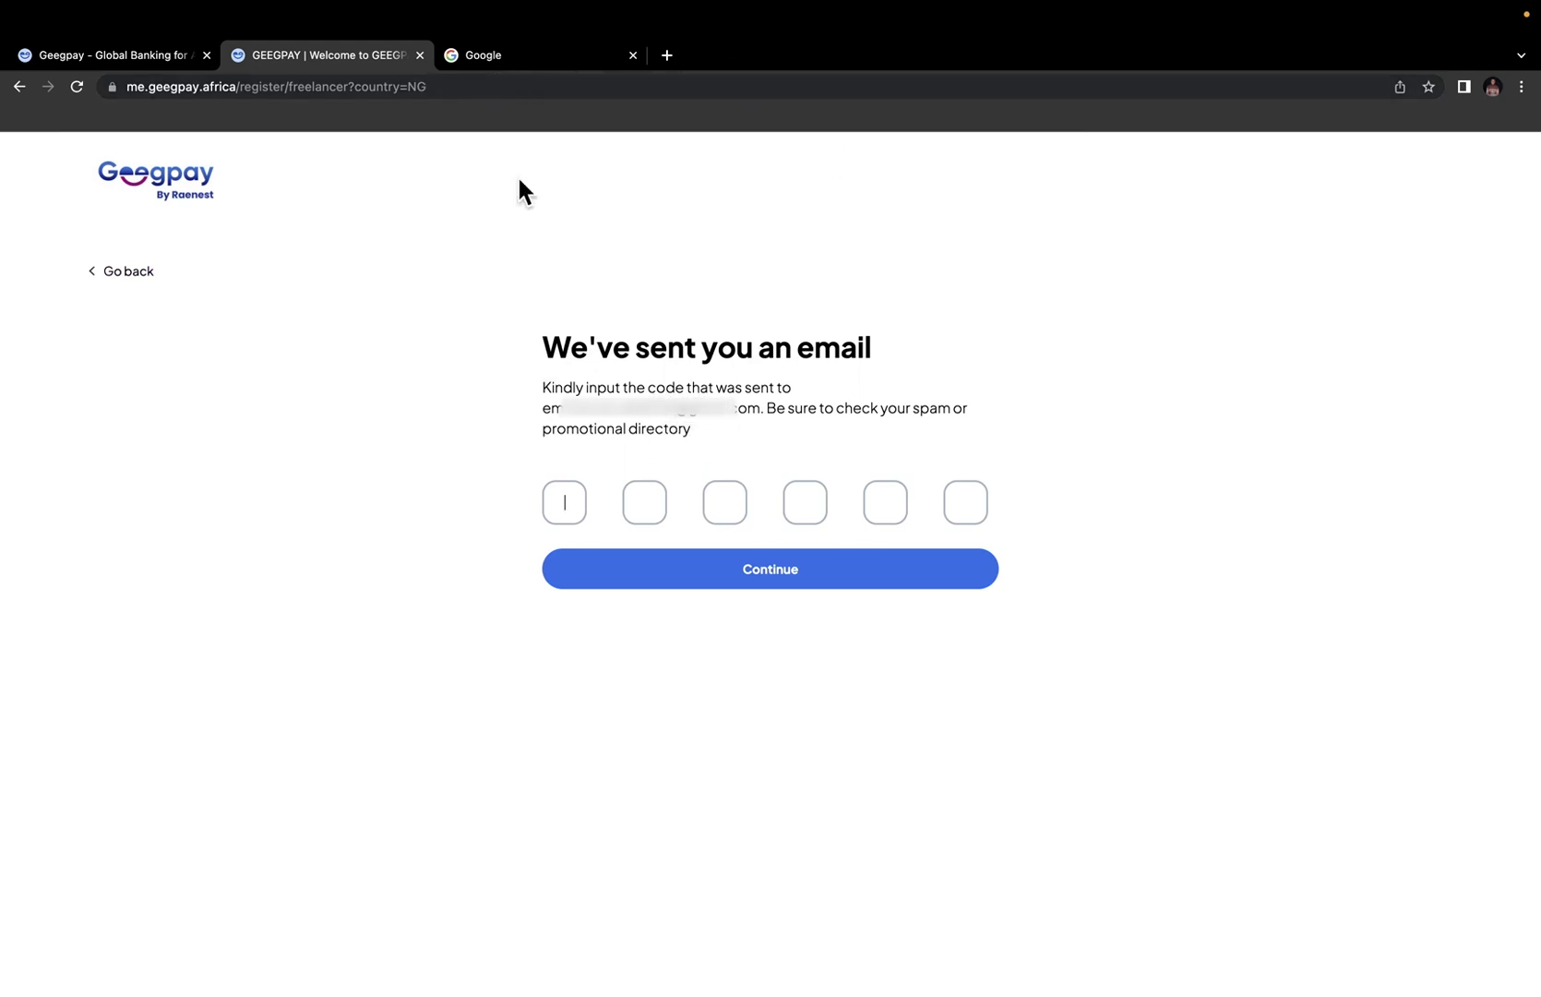
Open the Geegpay Email Verification message in Gmail's Spam folder
click(528, 59)
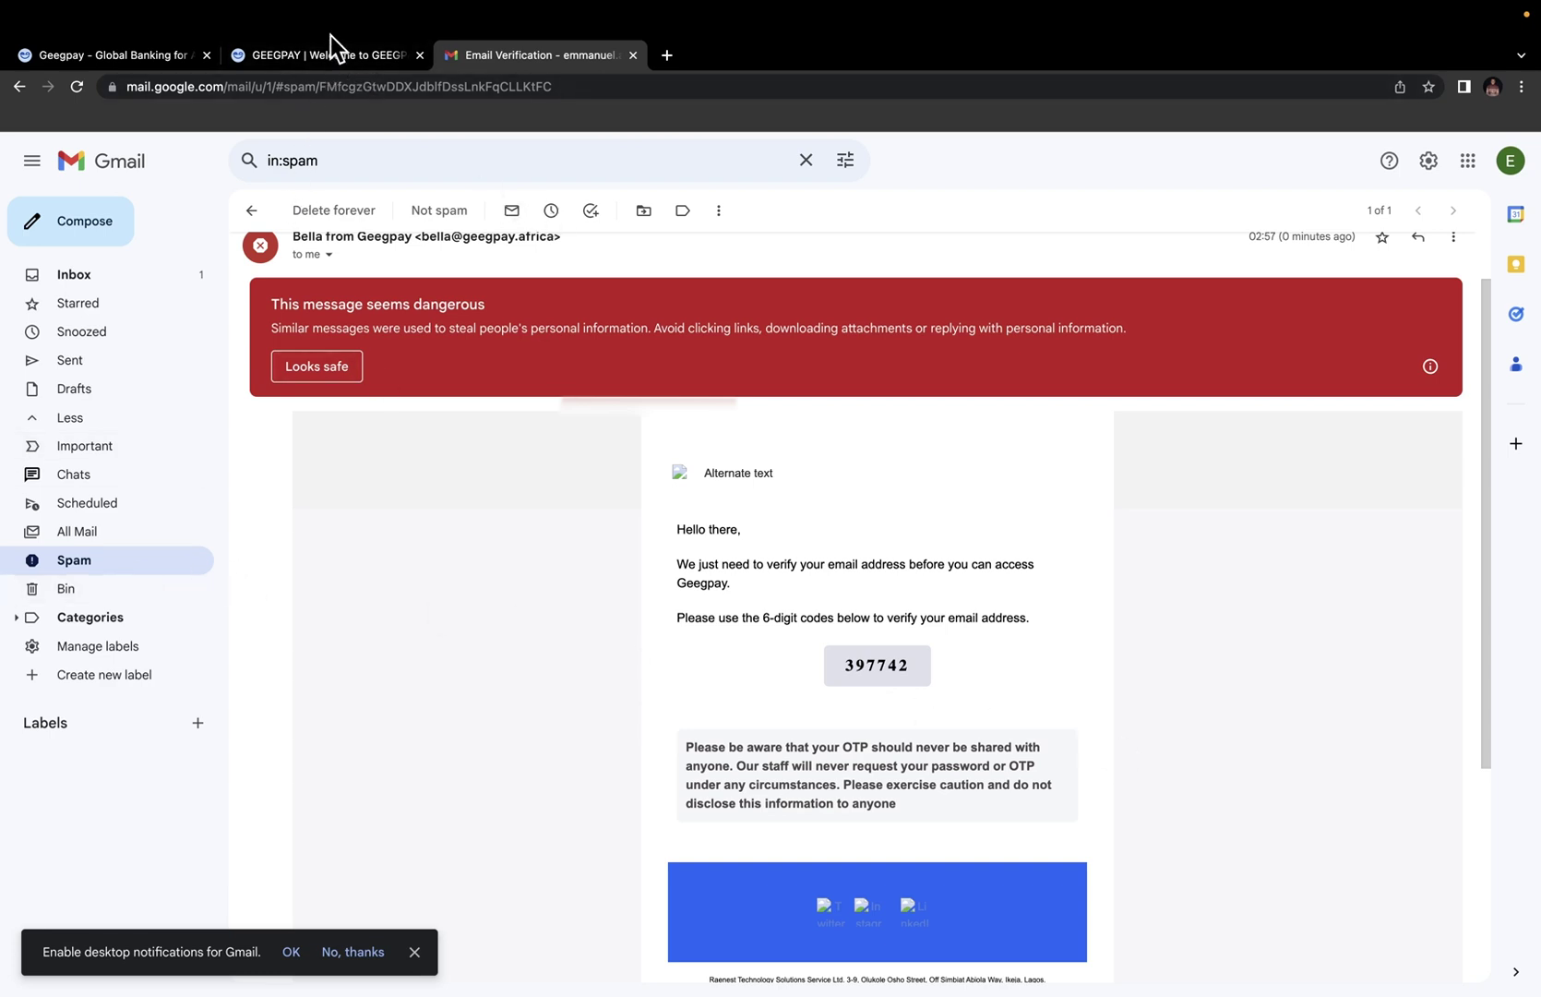
Enter the emailed six-digit verification code and fill in a new account password
click(341, 57)
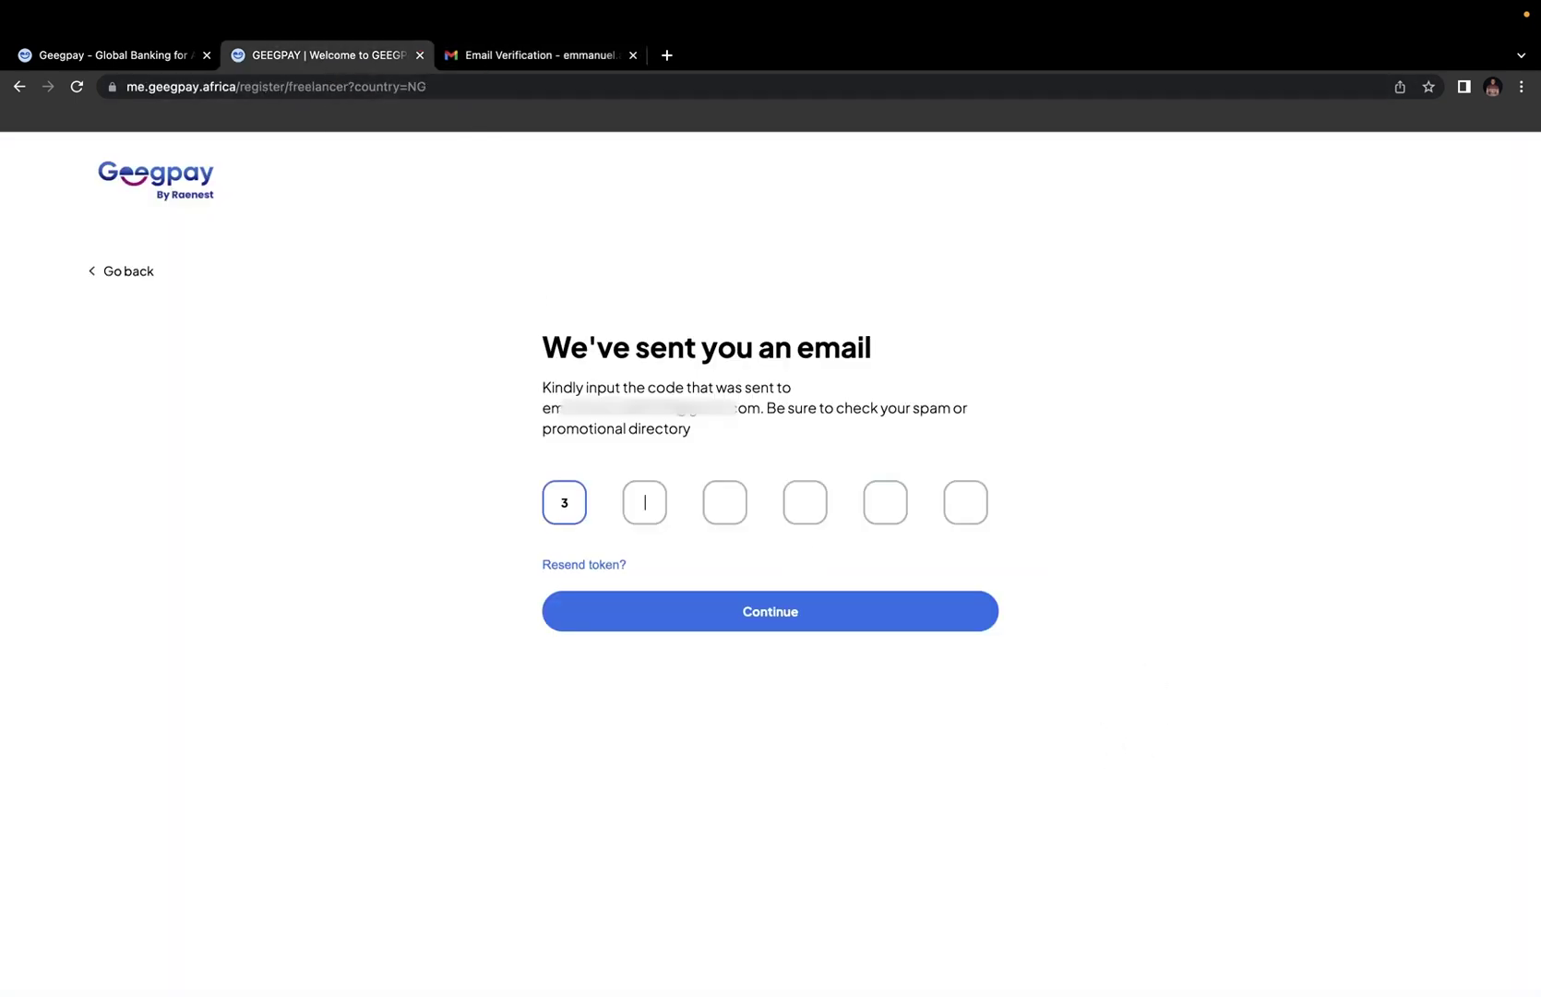
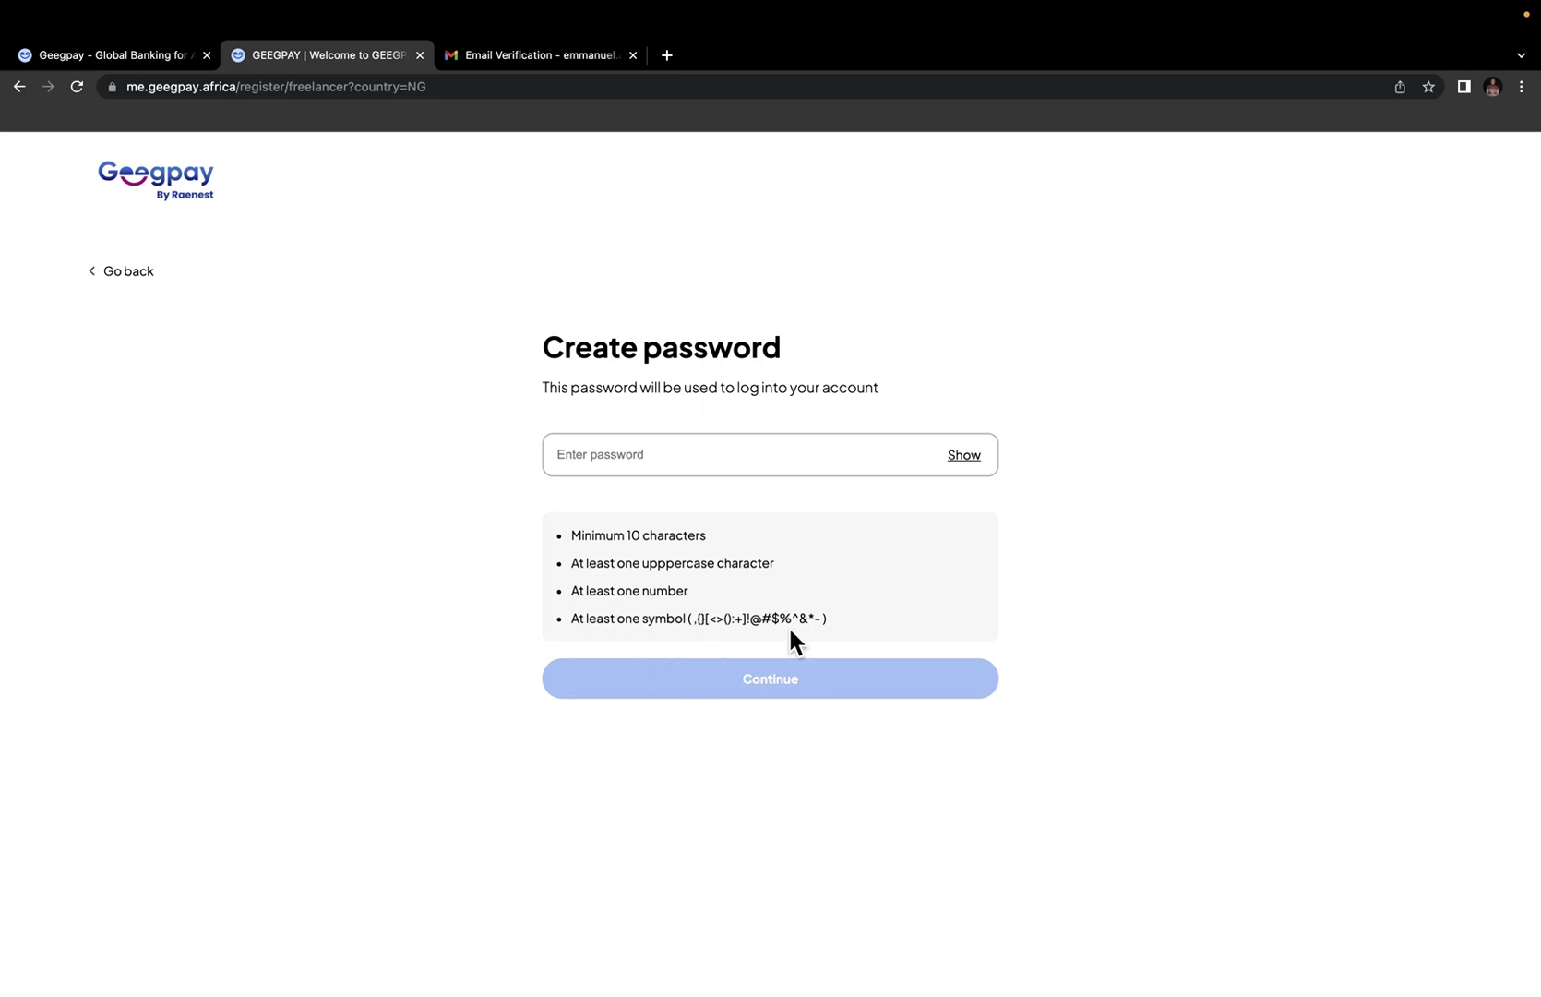
click(601, 454)
key(ctrl+v)
Submit the password, save the login in Chrome, and dismiss the Virtual USD Mastercard announcement
click(826, 688)
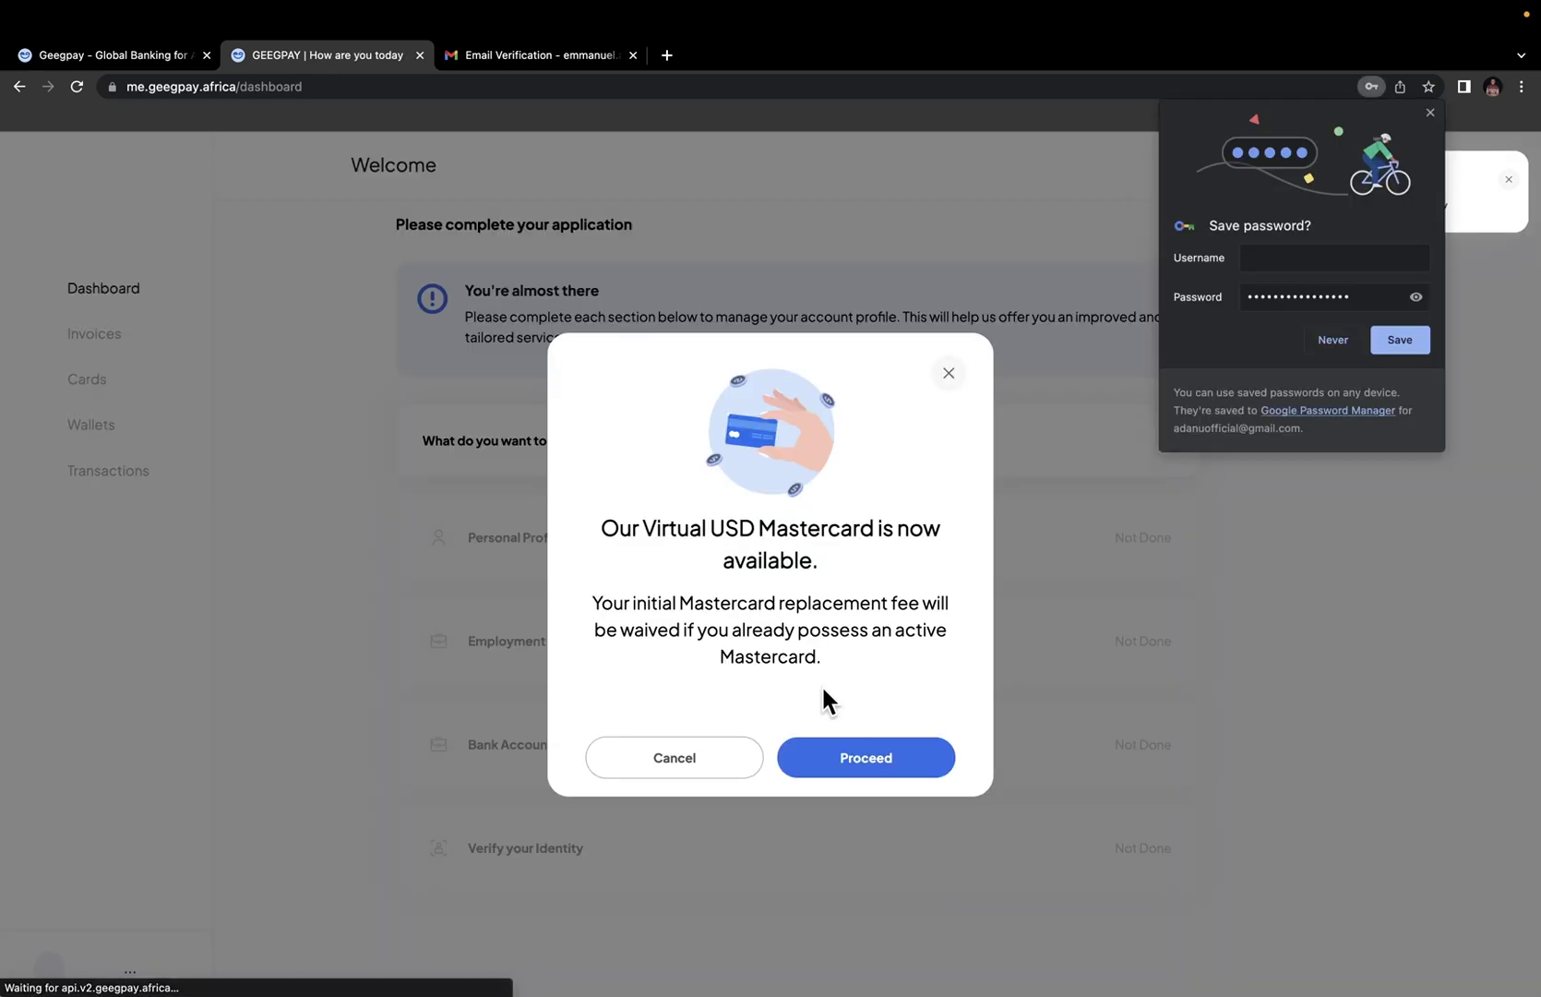
click(1398, 342)
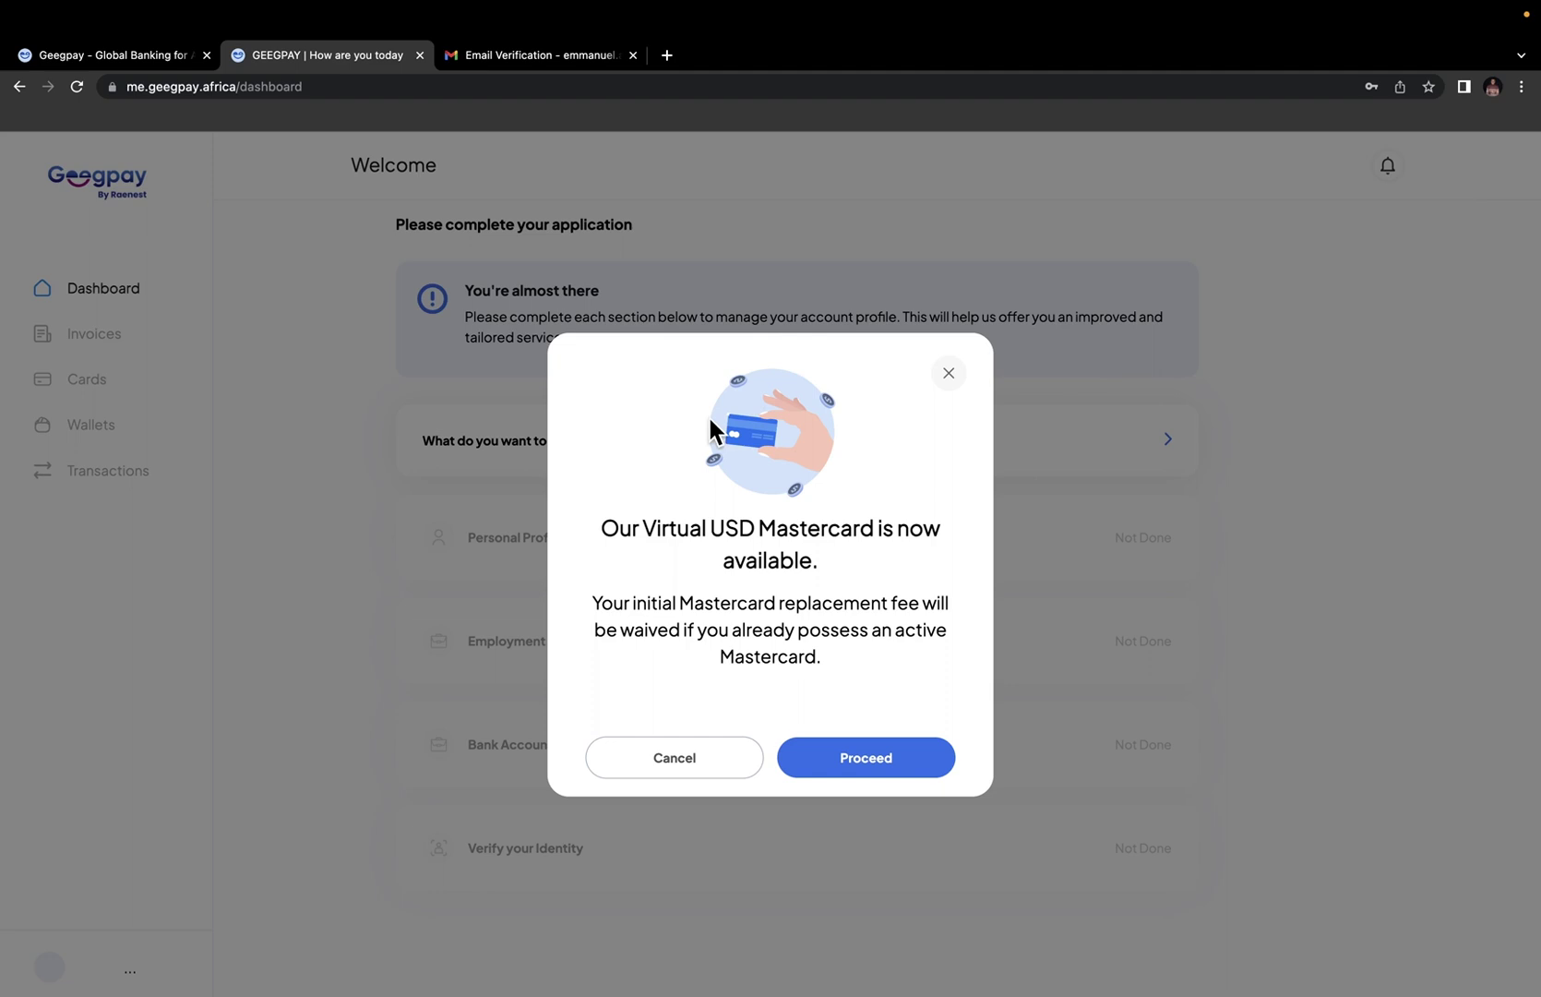
click(658, 768)
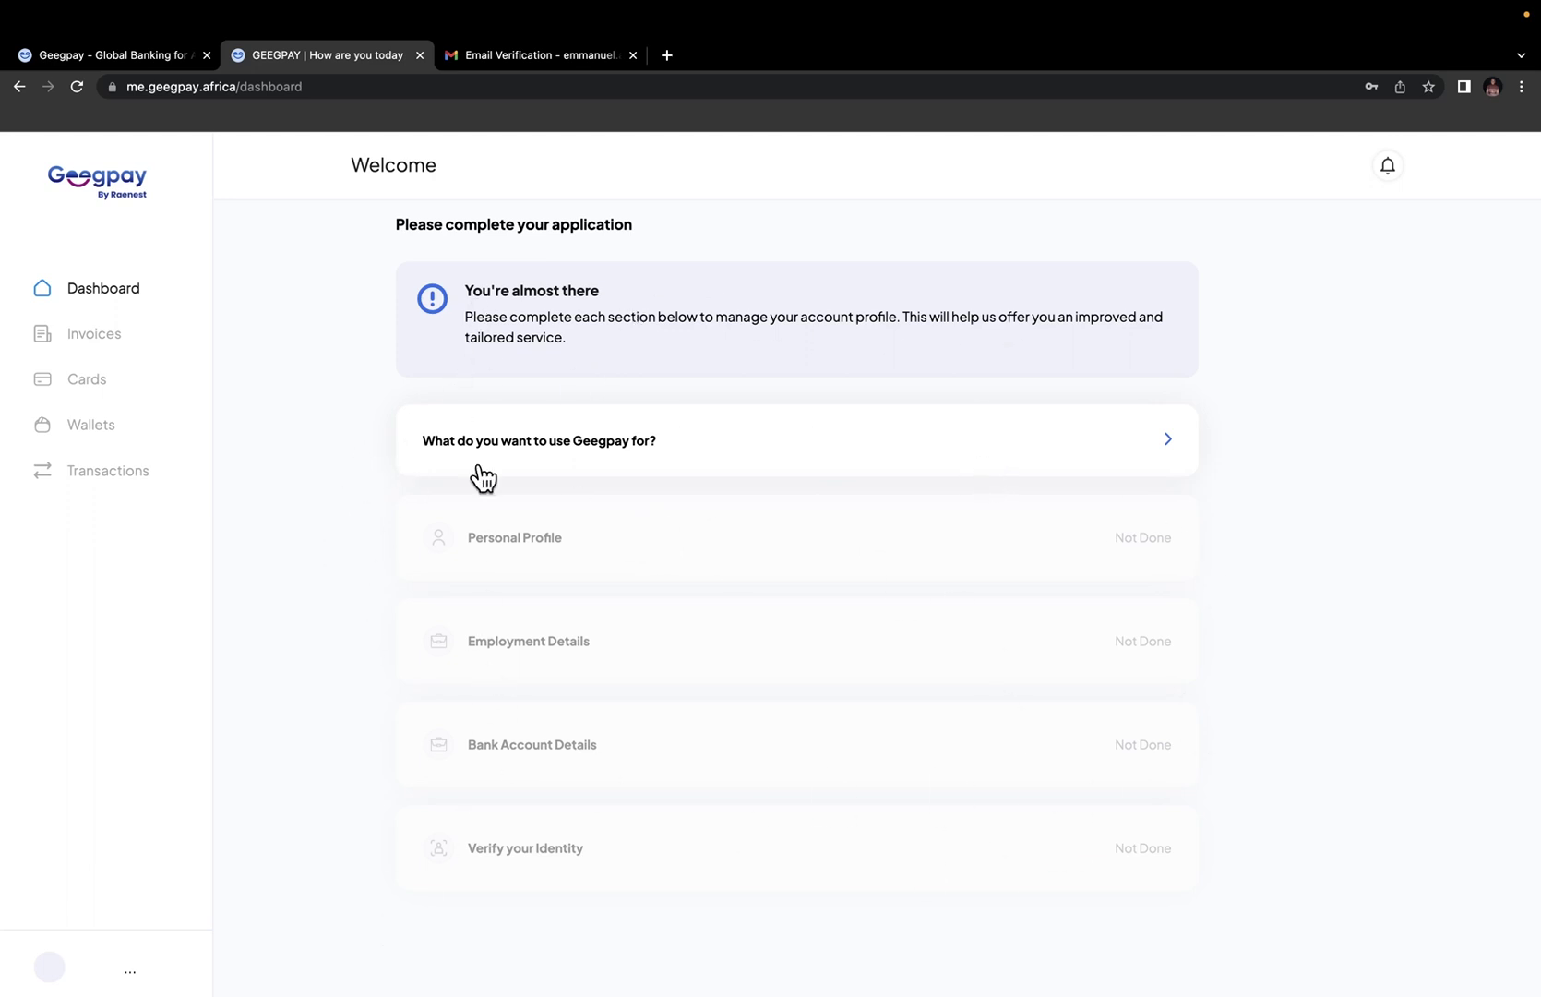
Tick all four uses: employer, marketplaces, Create USD Cards and Creator
click(452, 450)
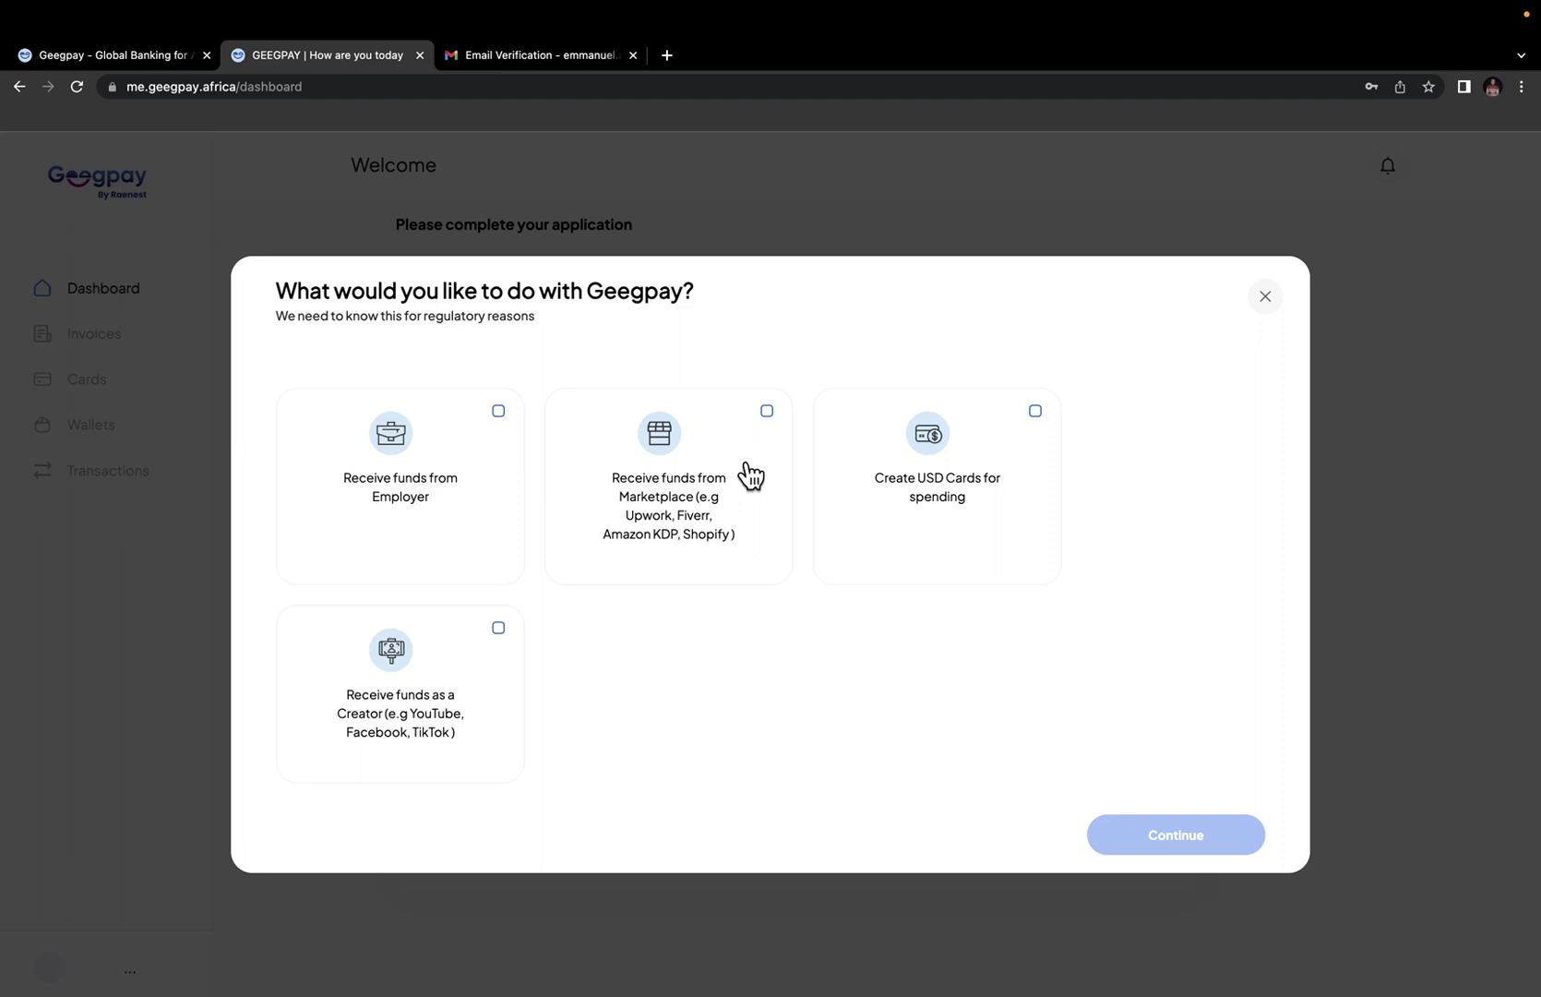
click(765, 414)
click(499, 412)
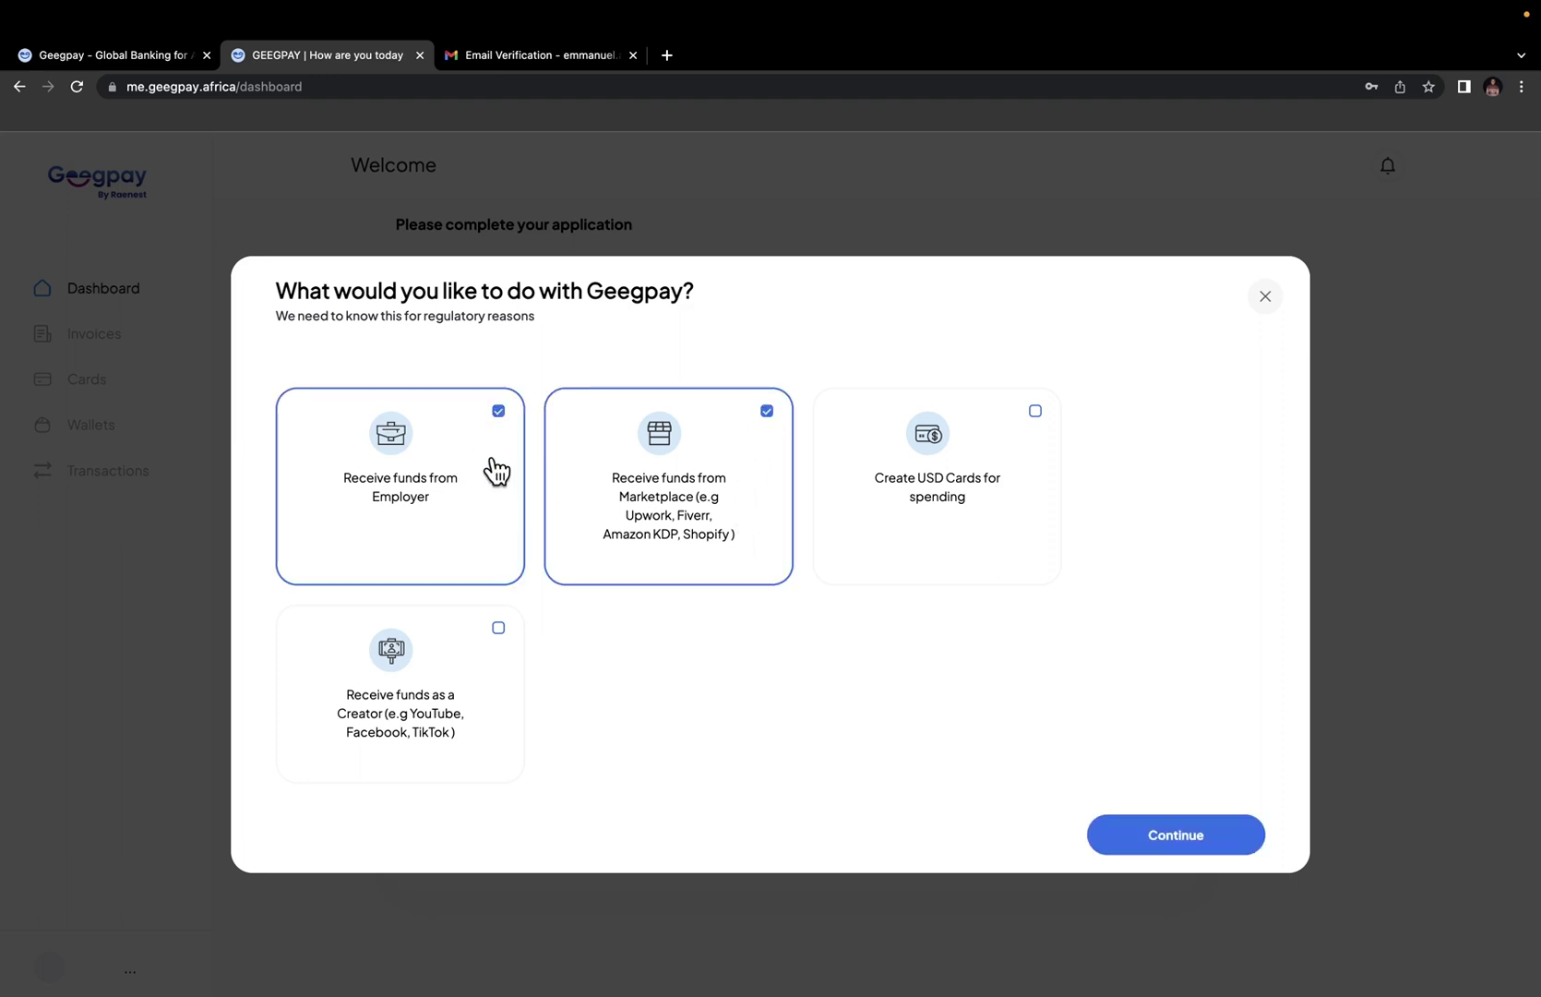
click(1038, 413)
click(513, 622)
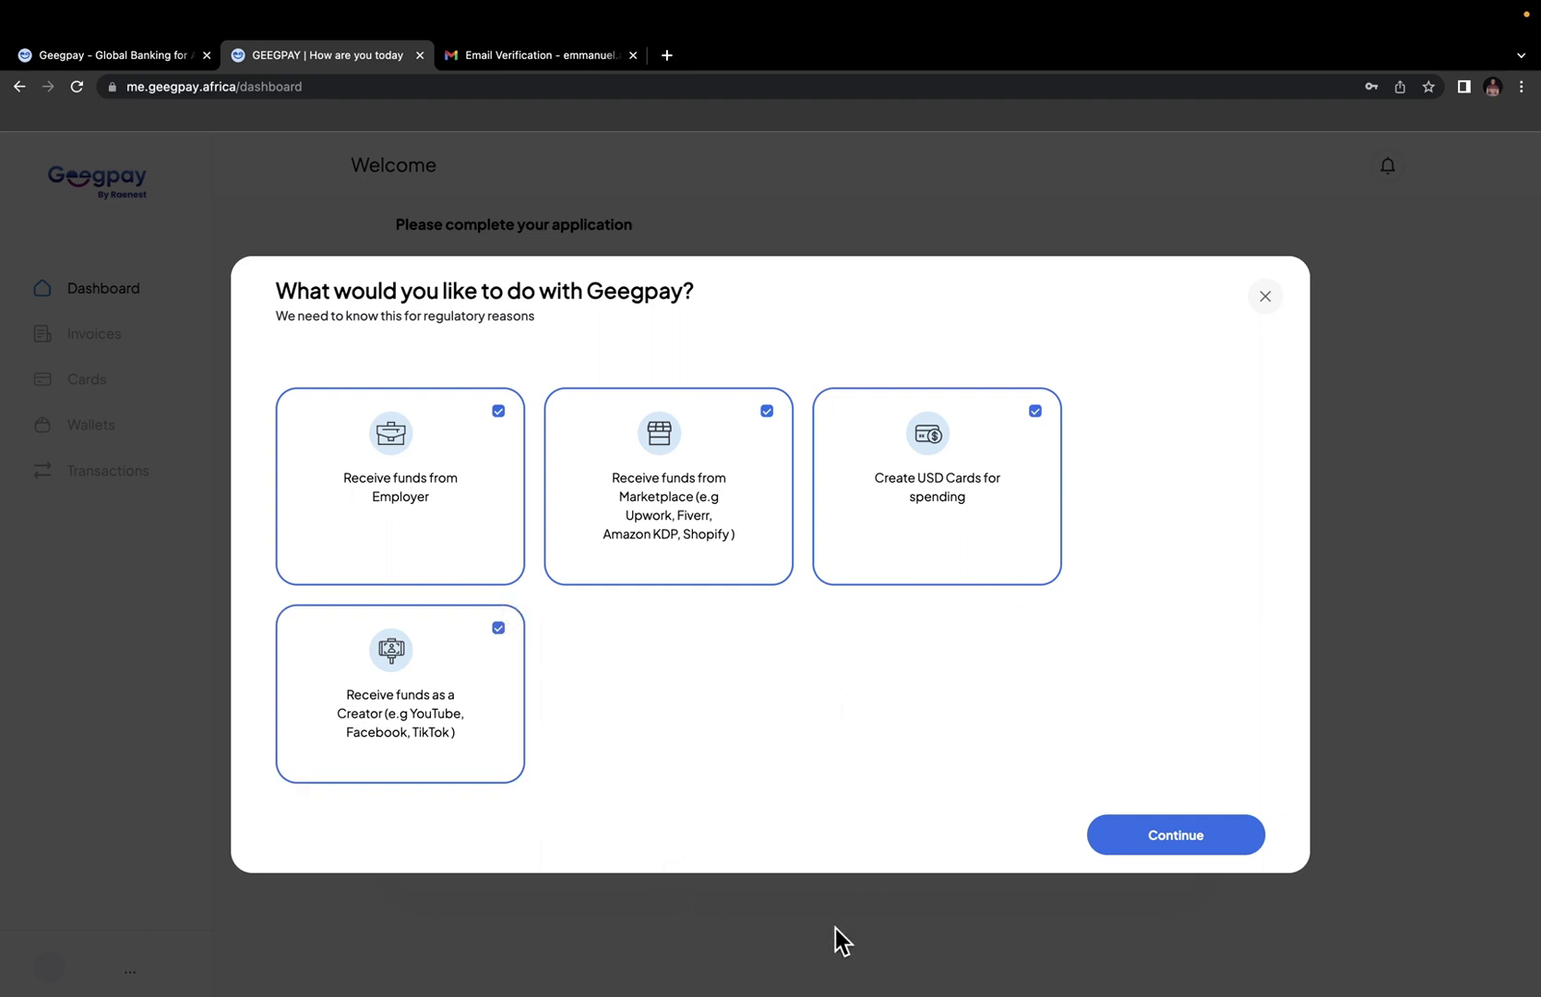
Continue to the Personal Profile form, look through it, then go back to the checklist
click(1164, 846)
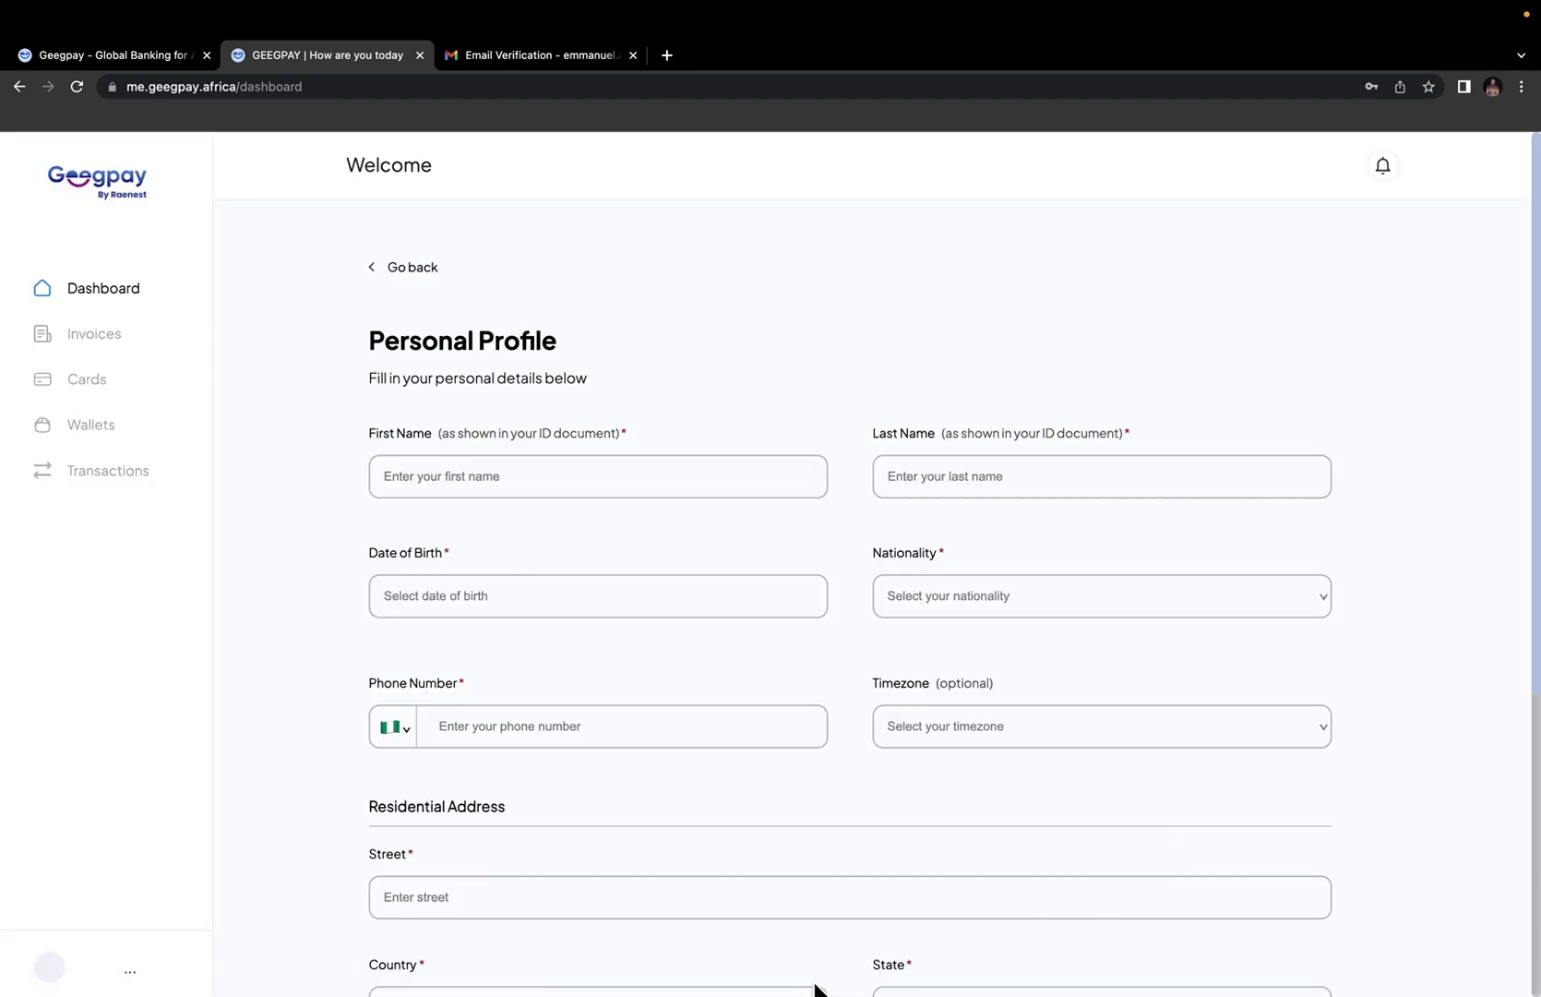
scroll(661, 502, down, 5)
scroll(716, 688, up, 5)
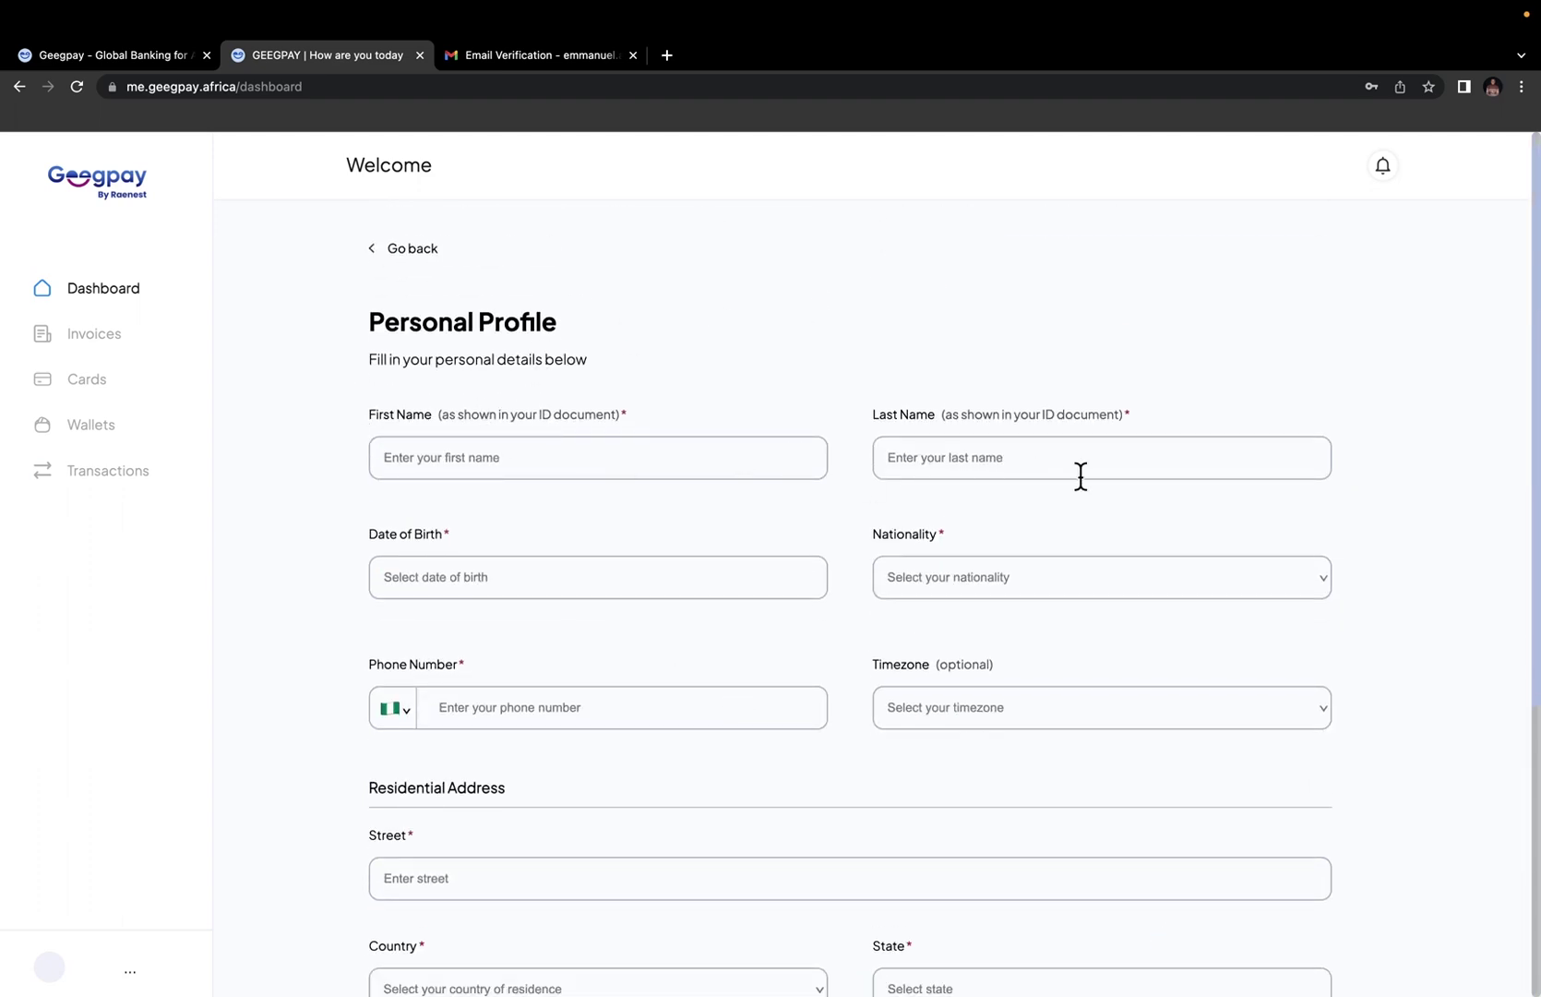
scroll(855, 565, down, 2)
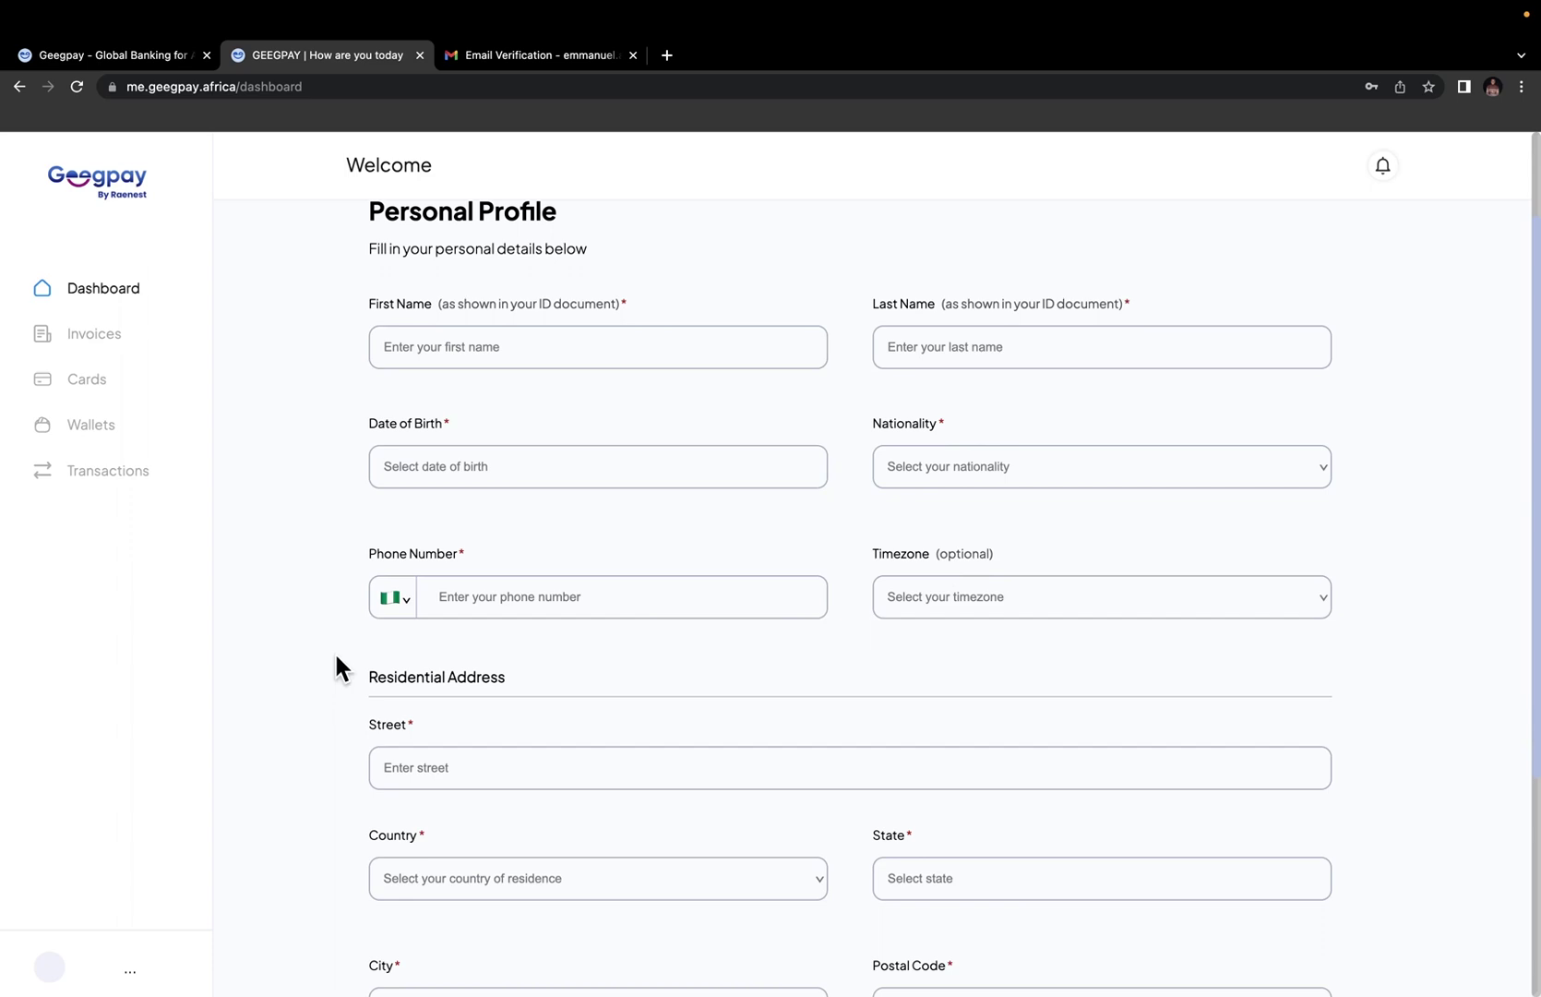
scroll(902, 636, down, 3)
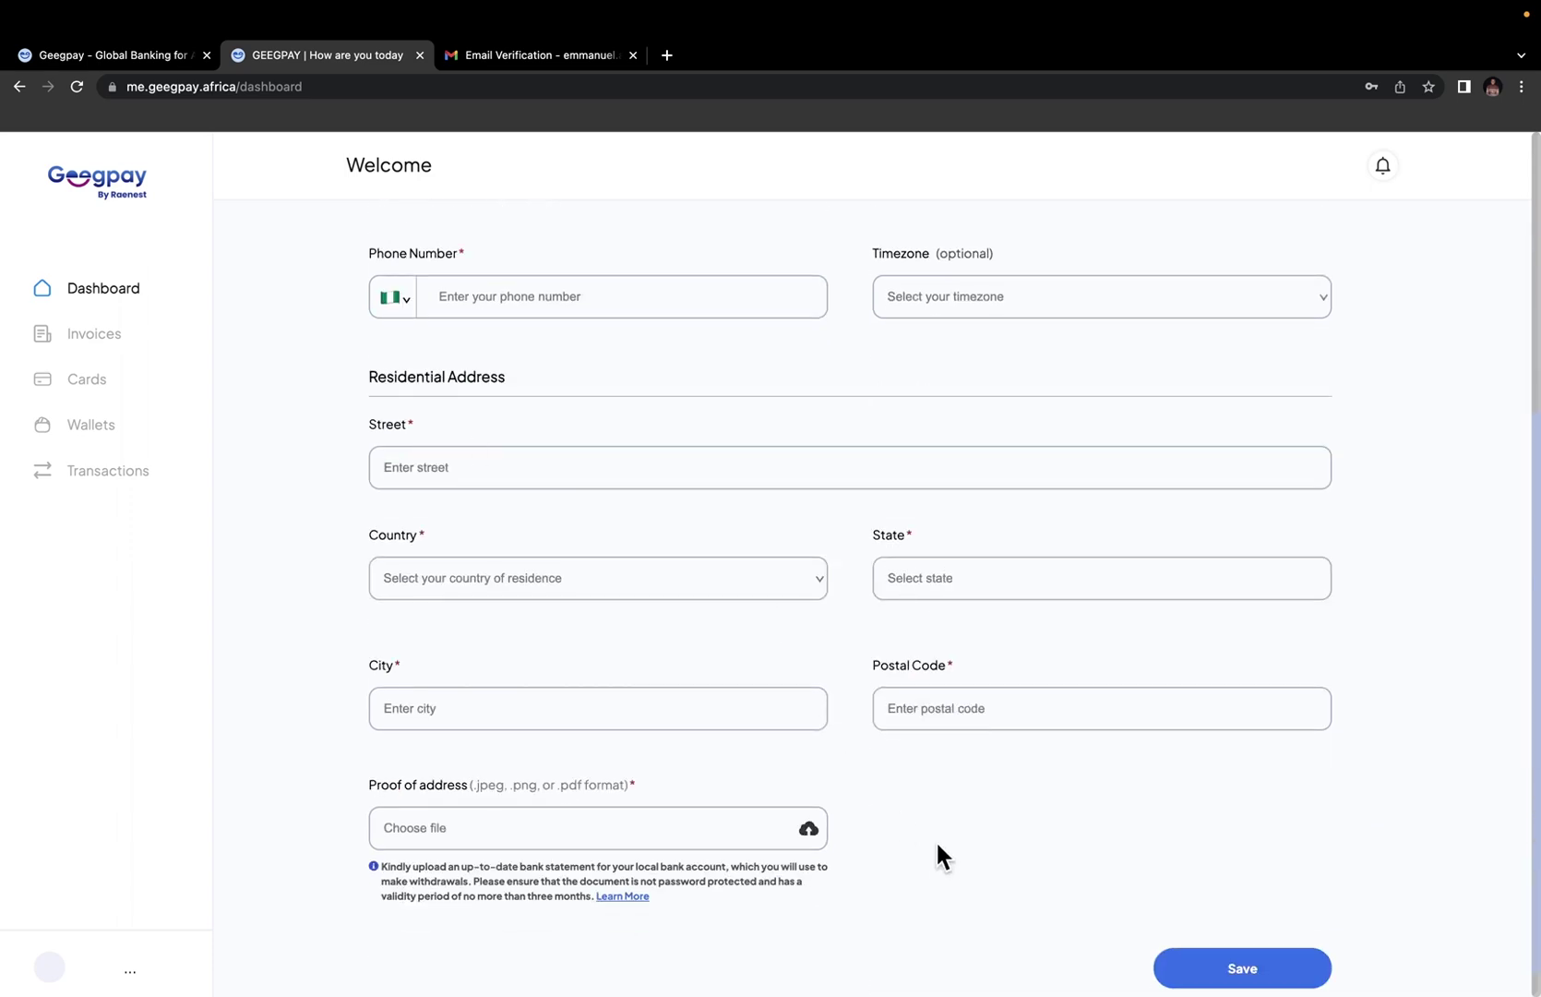
scroll(655, 713, up, 5)
click(404, 265)
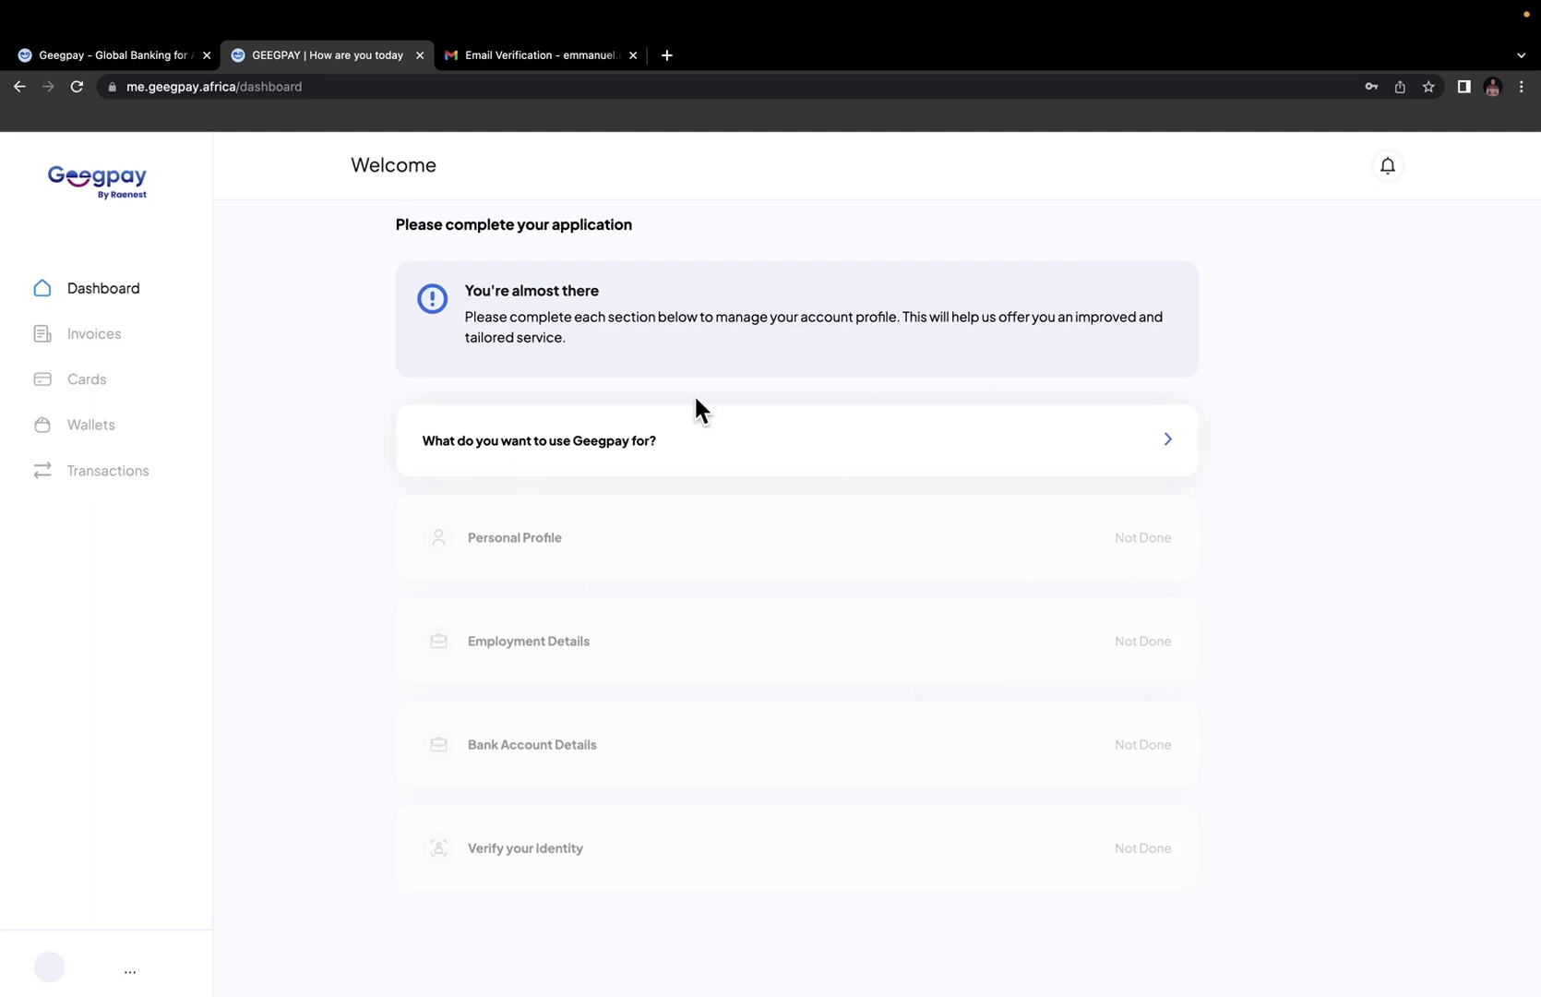
Return to the Personal Profile form and pick the birth month in the date of birth calendar
click(612, 441)
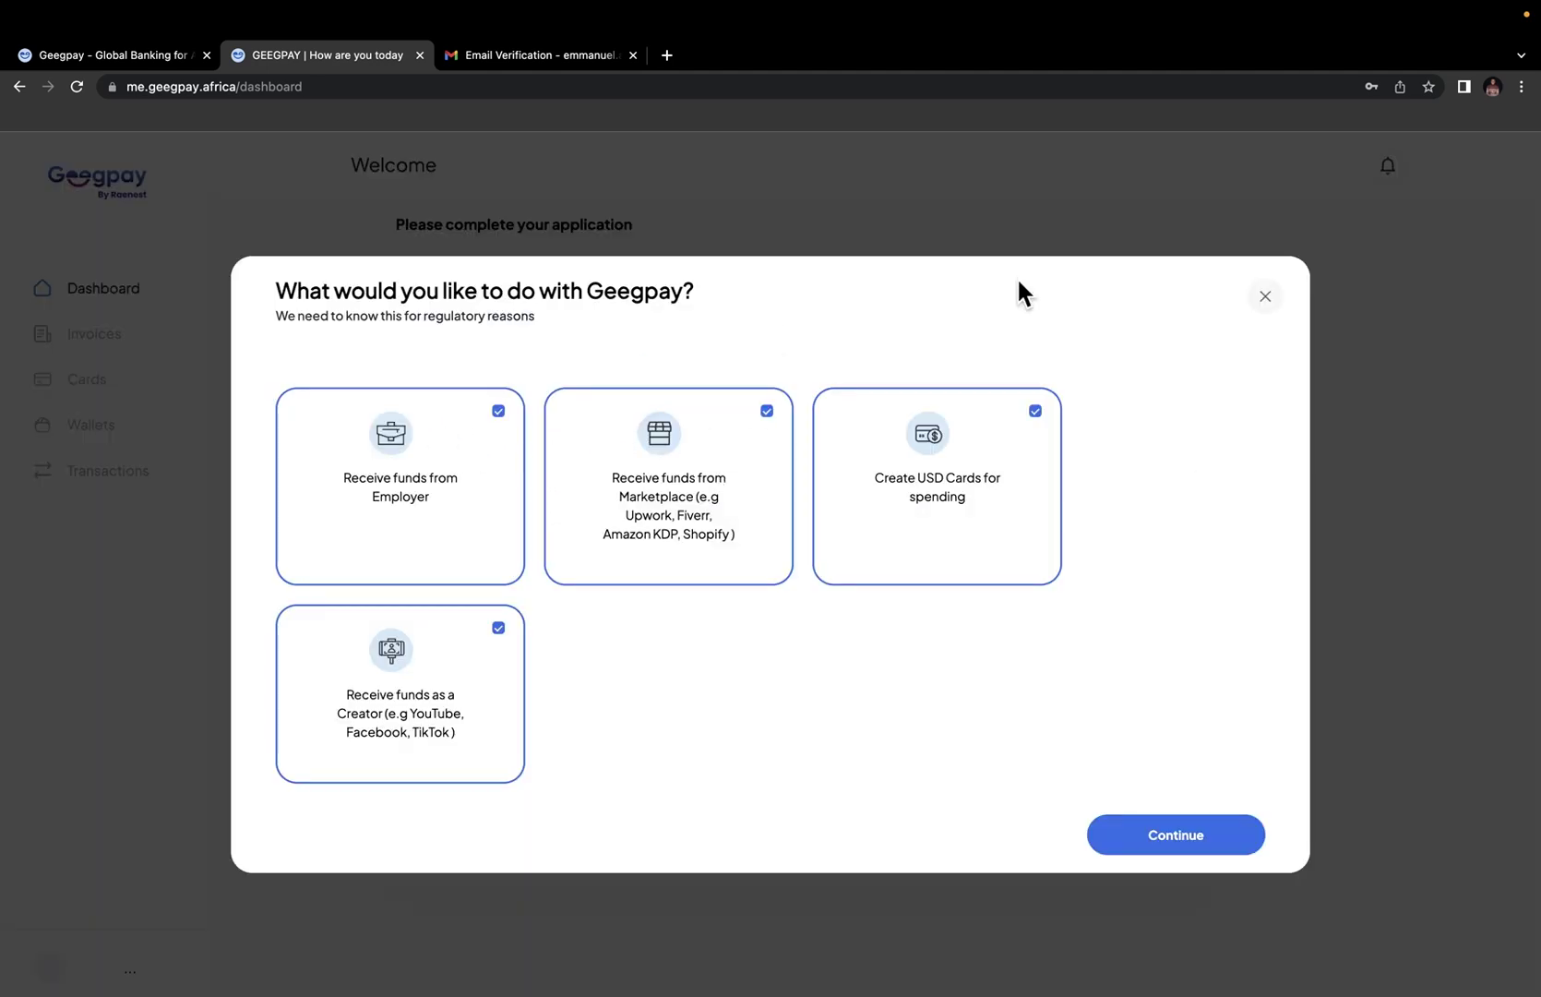
click(1165, 838)
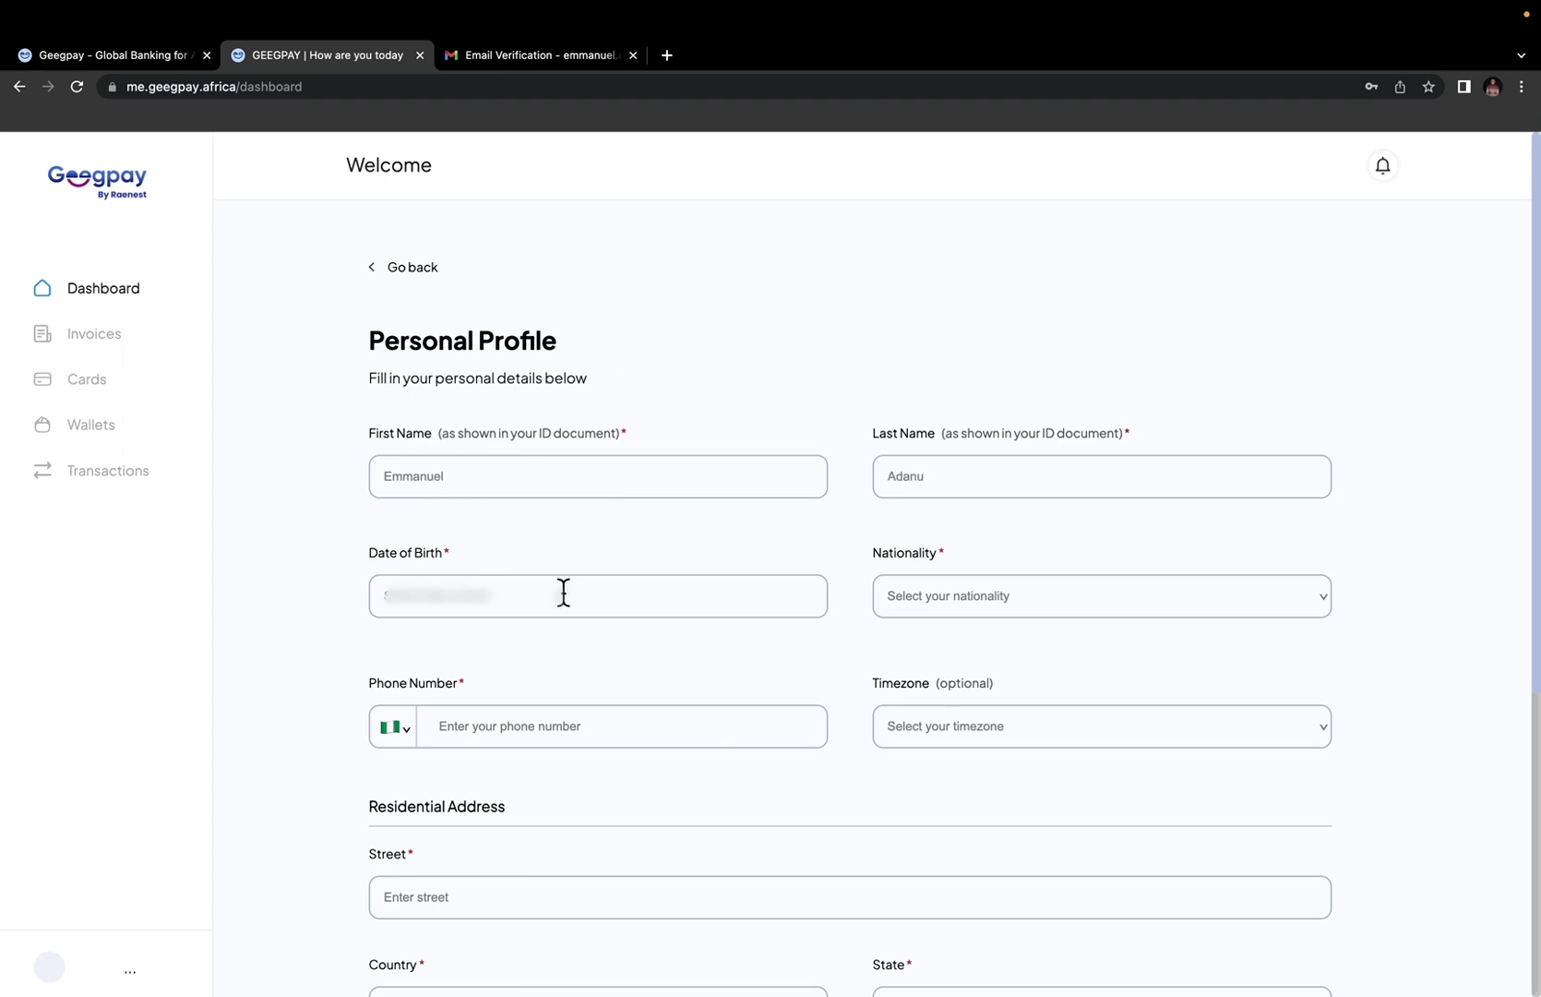
click(563, 593)
click(487, 668)
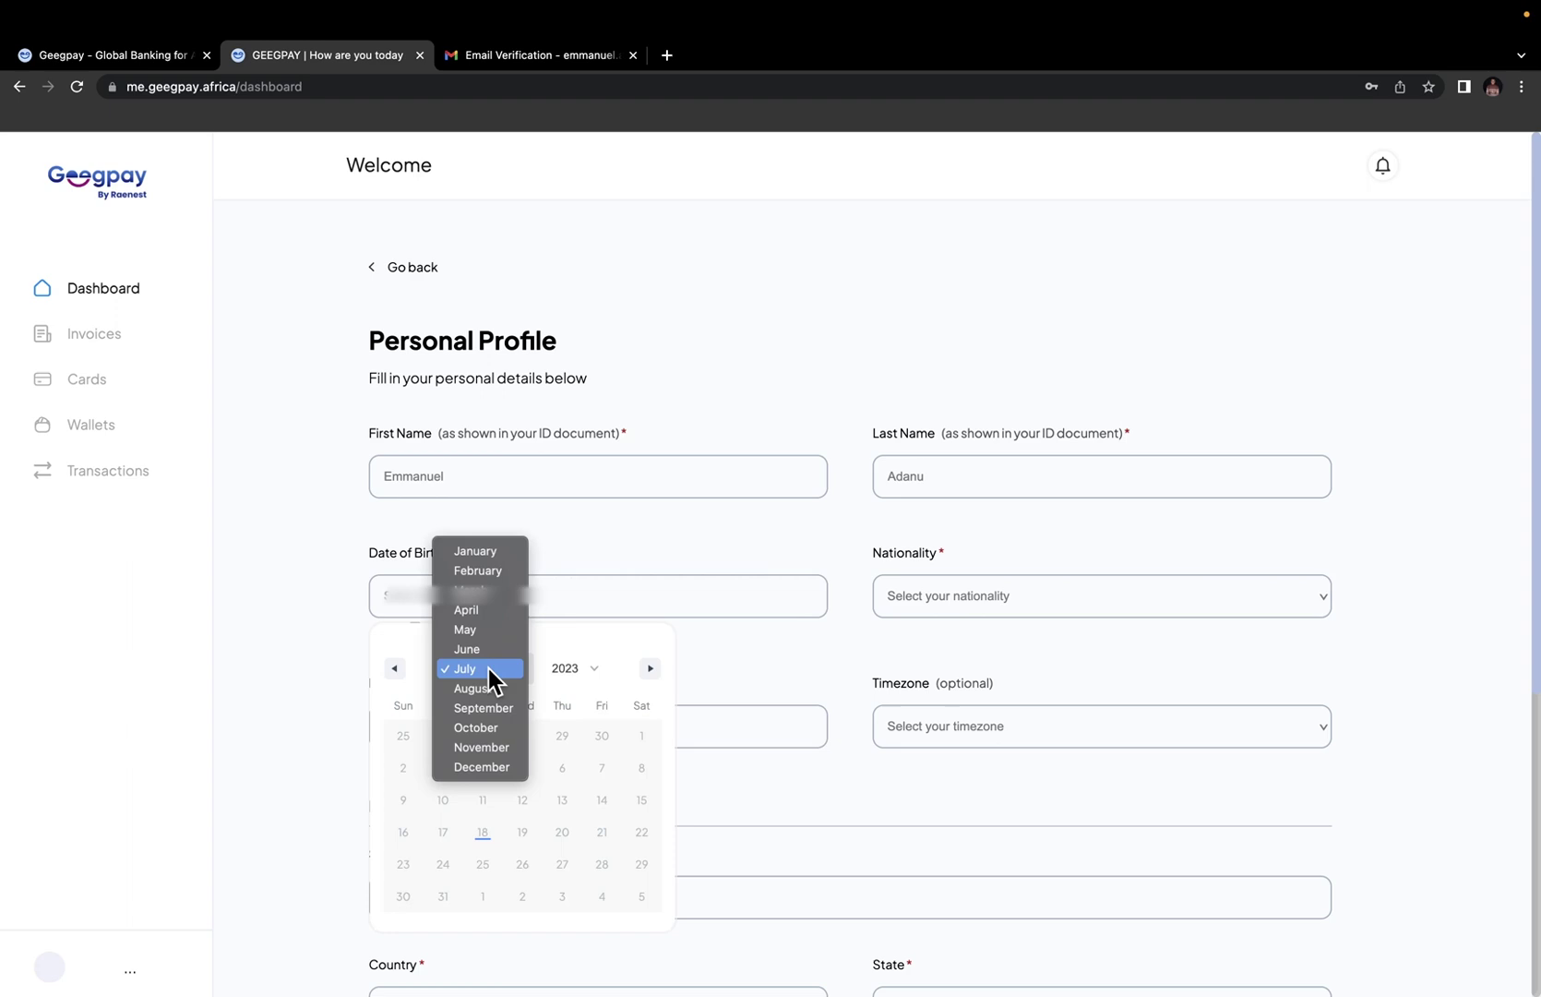
click(491, 651)
Set the nationality to Nigerian
click(982, 595)
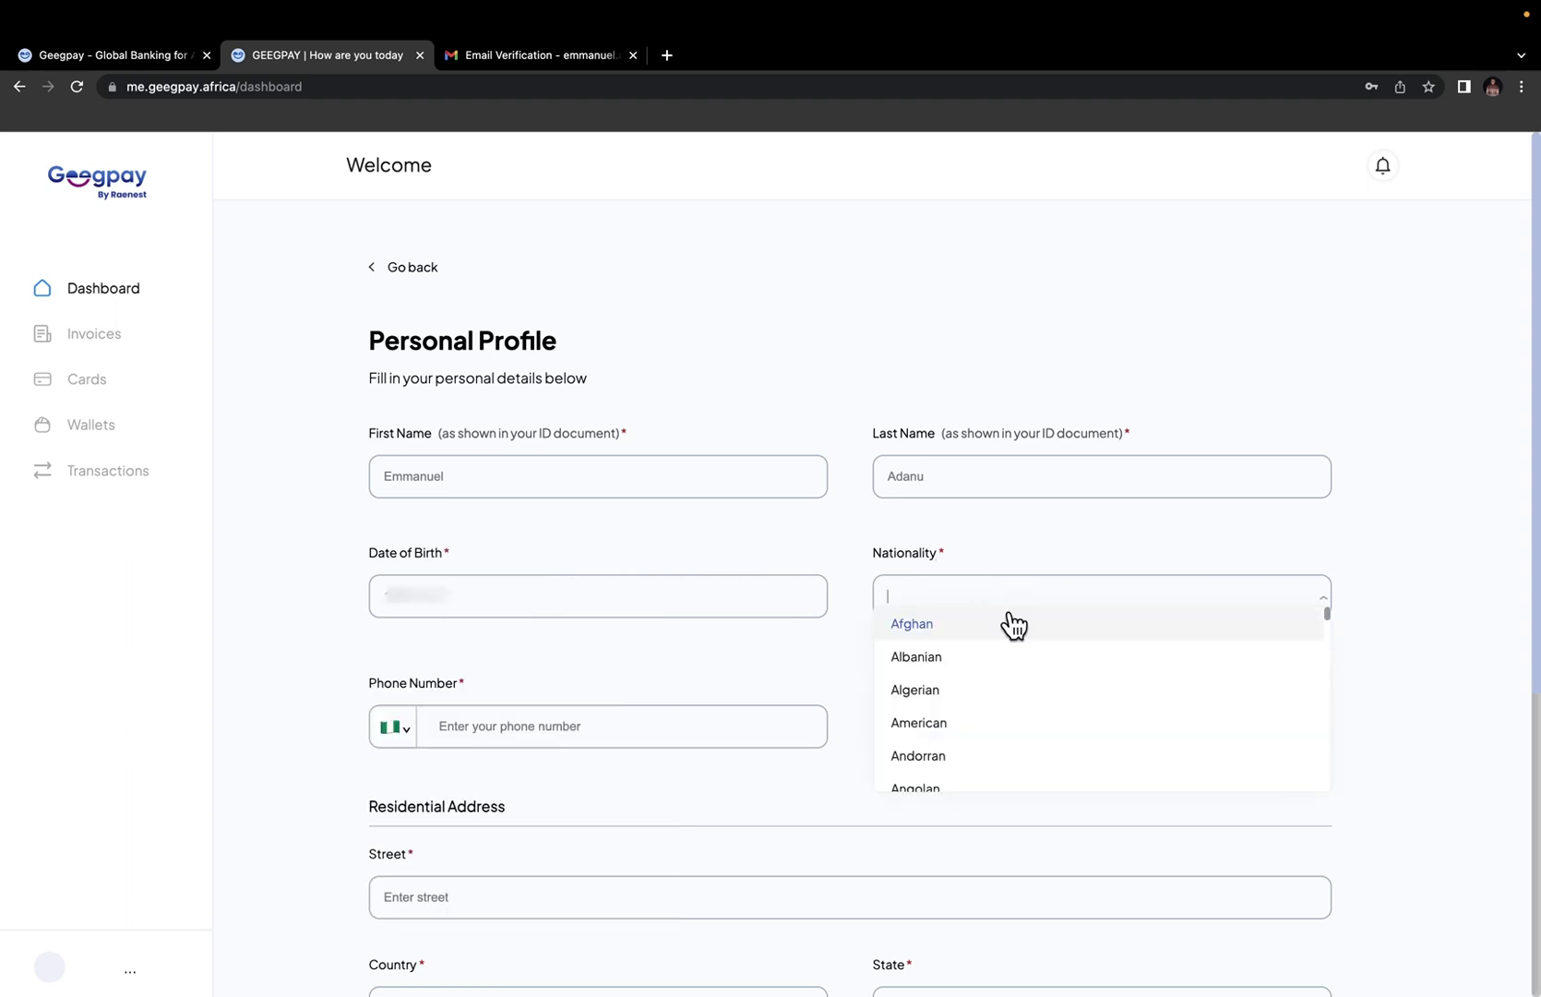
scroll(931, 729, down, 1)
text(nig)
click(929, 621)
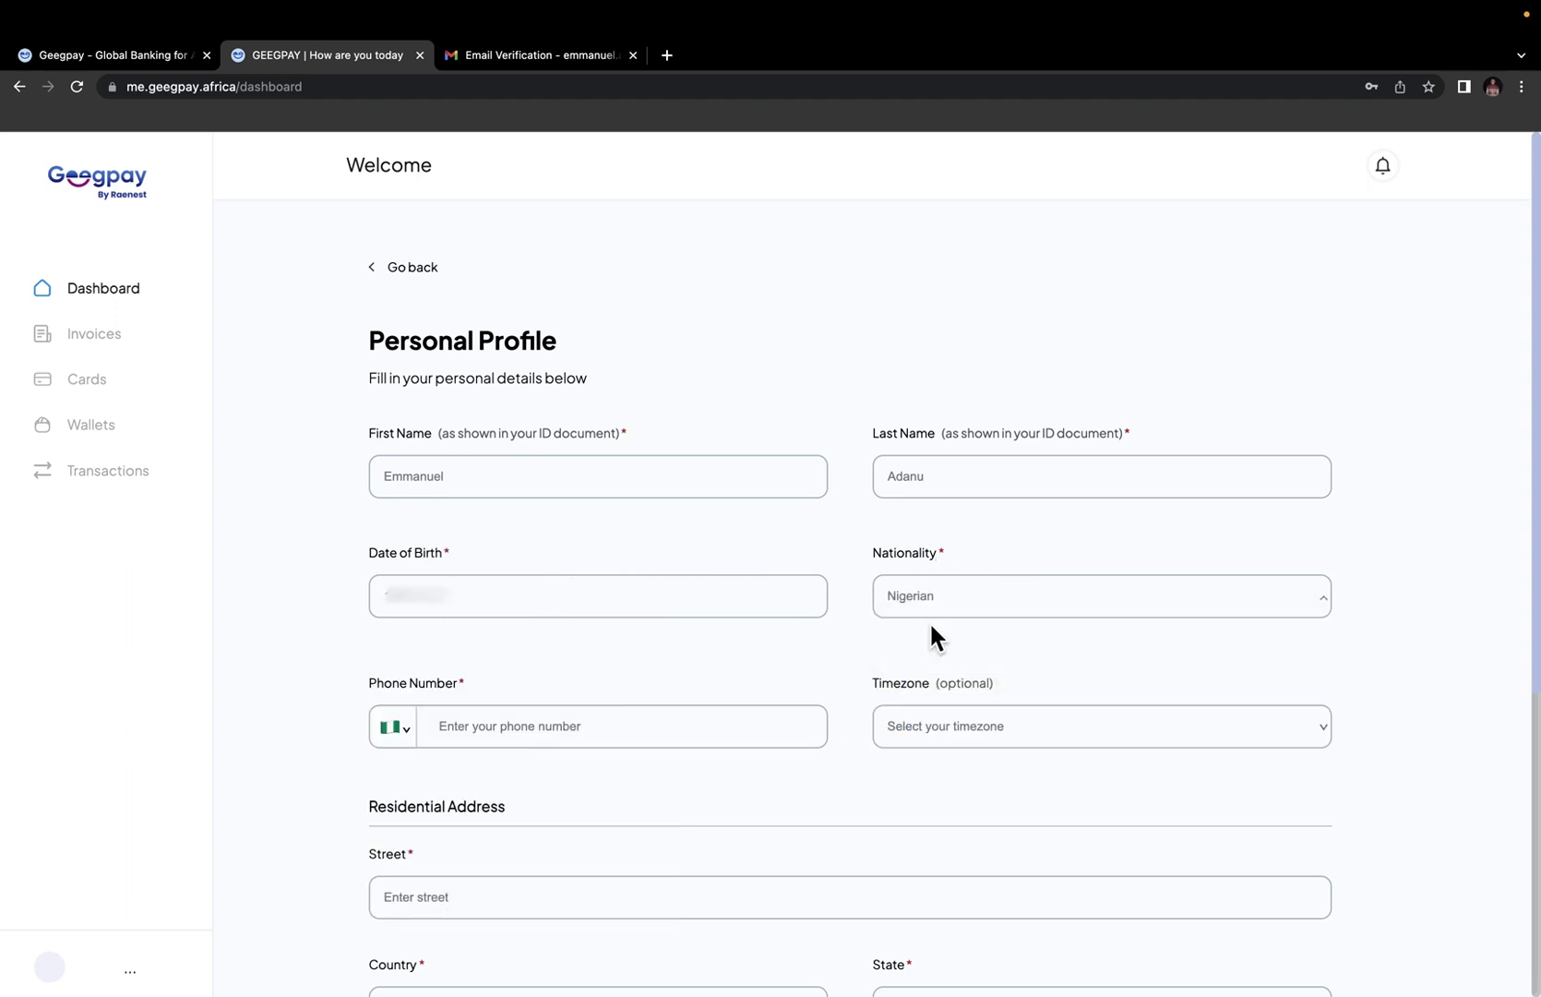
scroll(930, 621, down, 5)
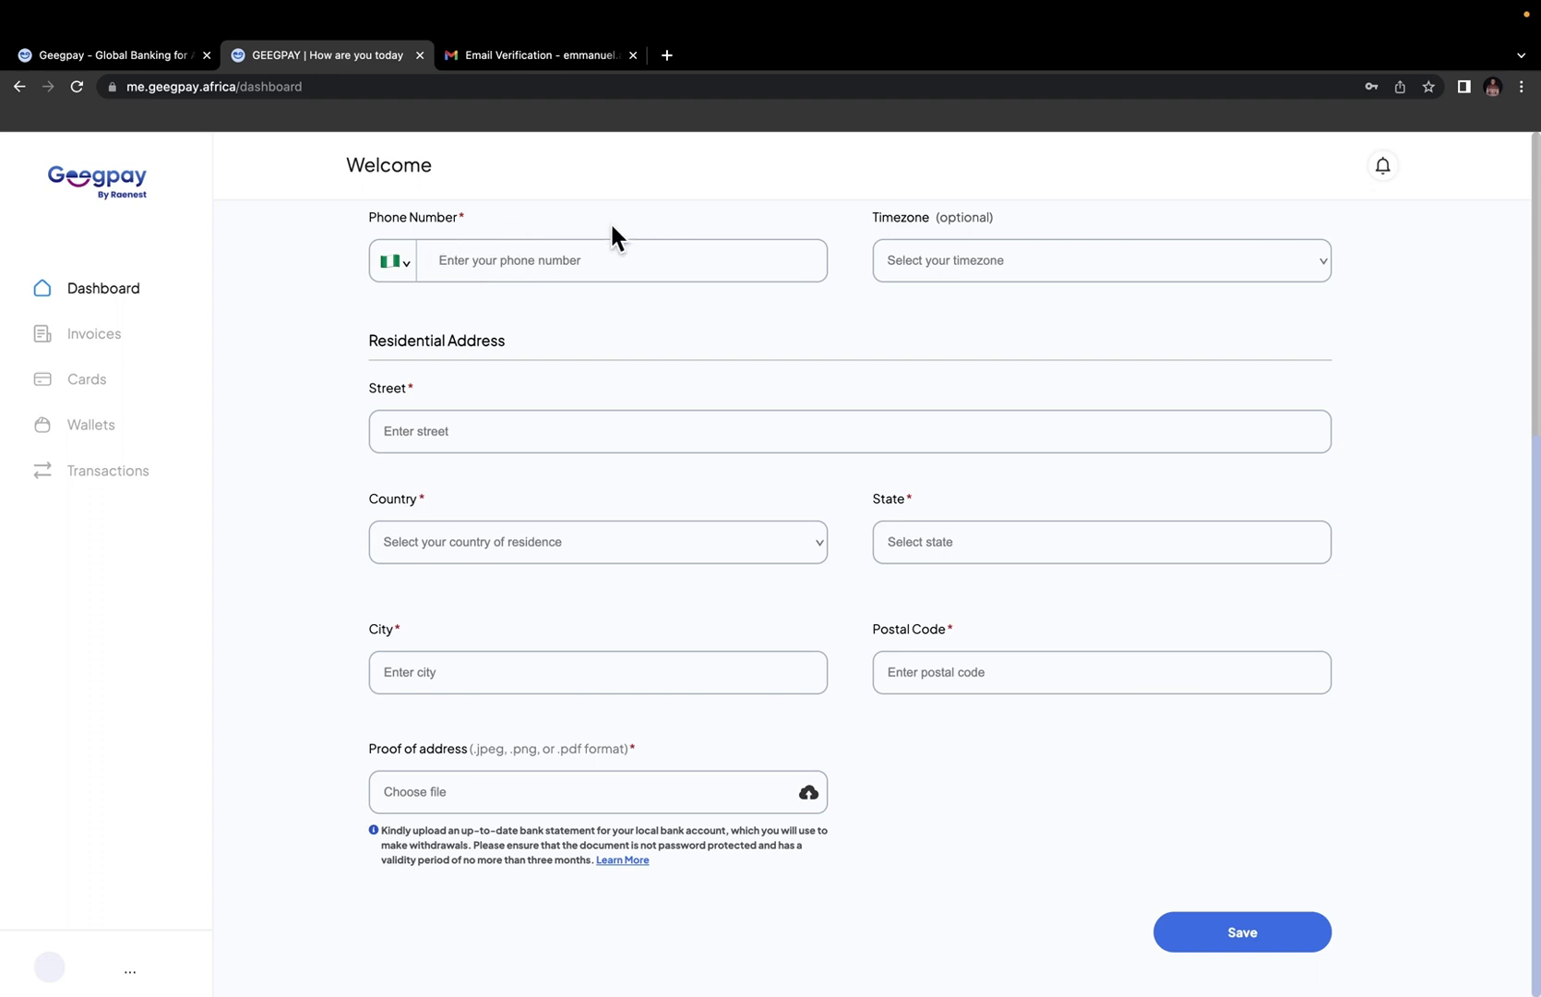
Enter the phone number and verify it with the six-digit SMS code
click(515, 259)
key(super+v)
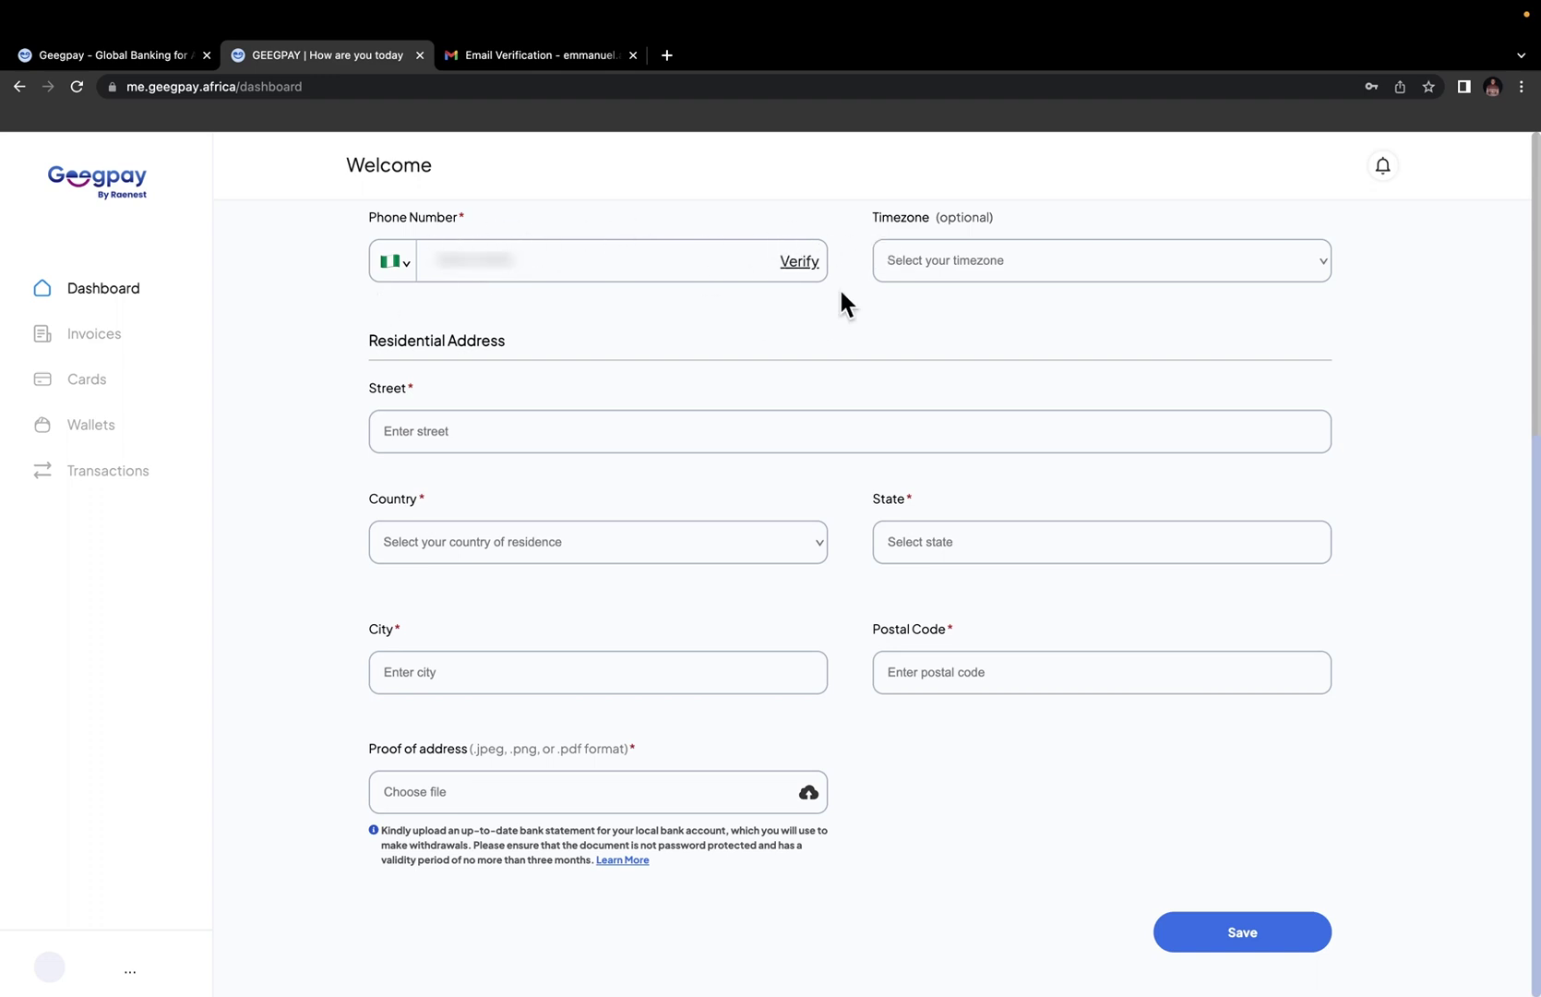
click(799, 264)
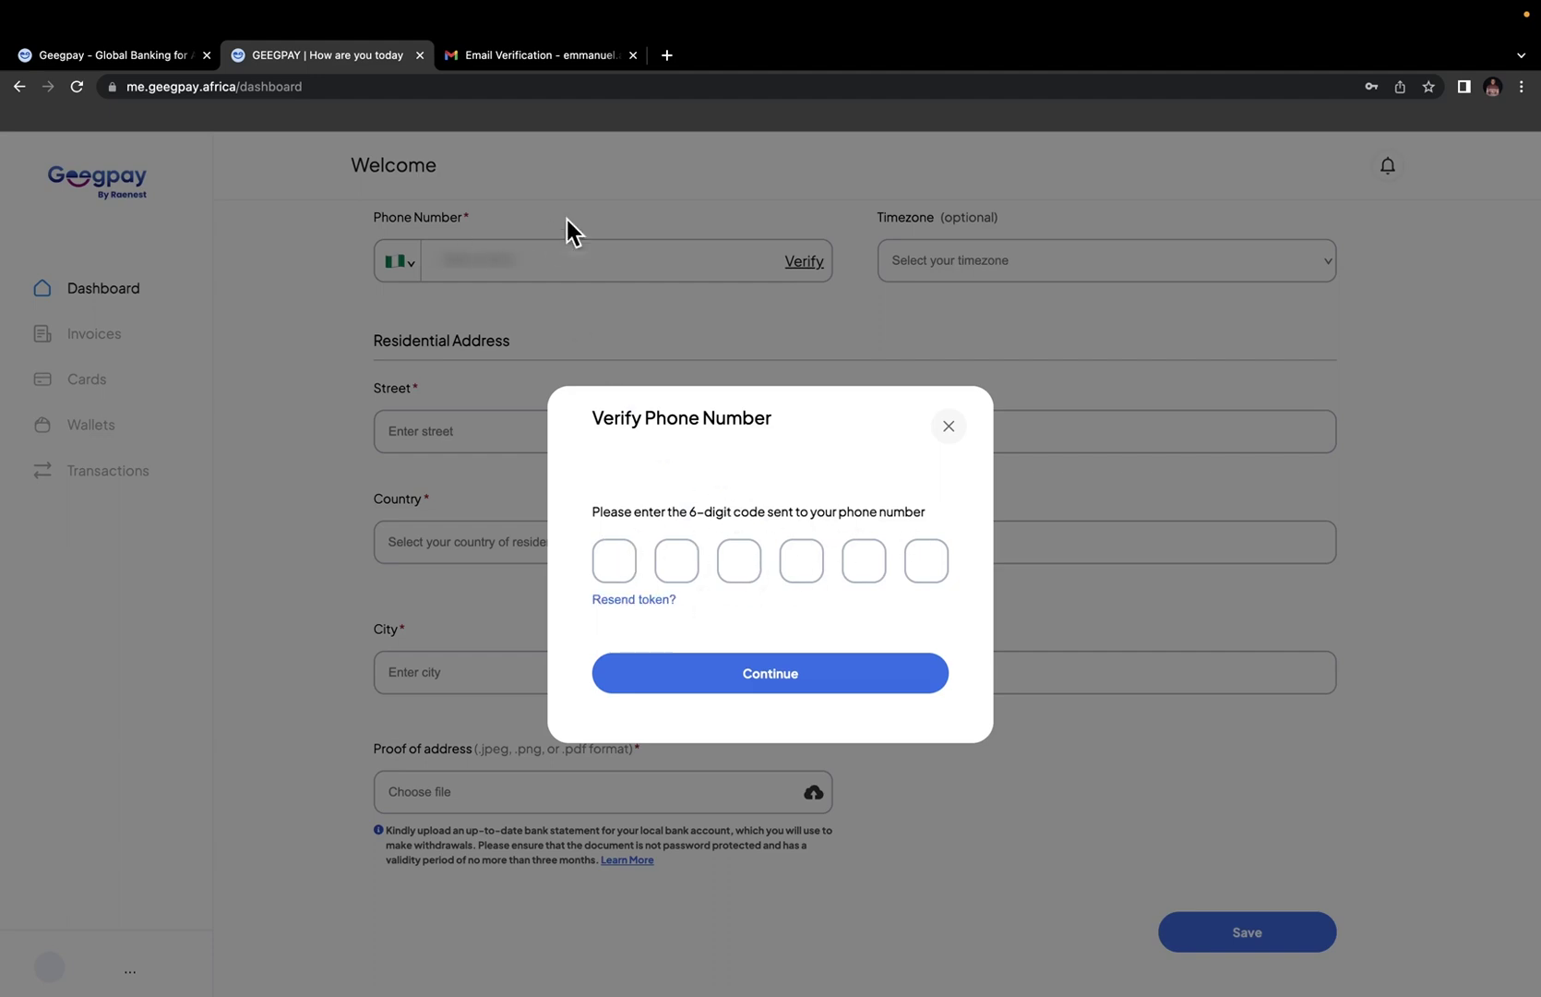
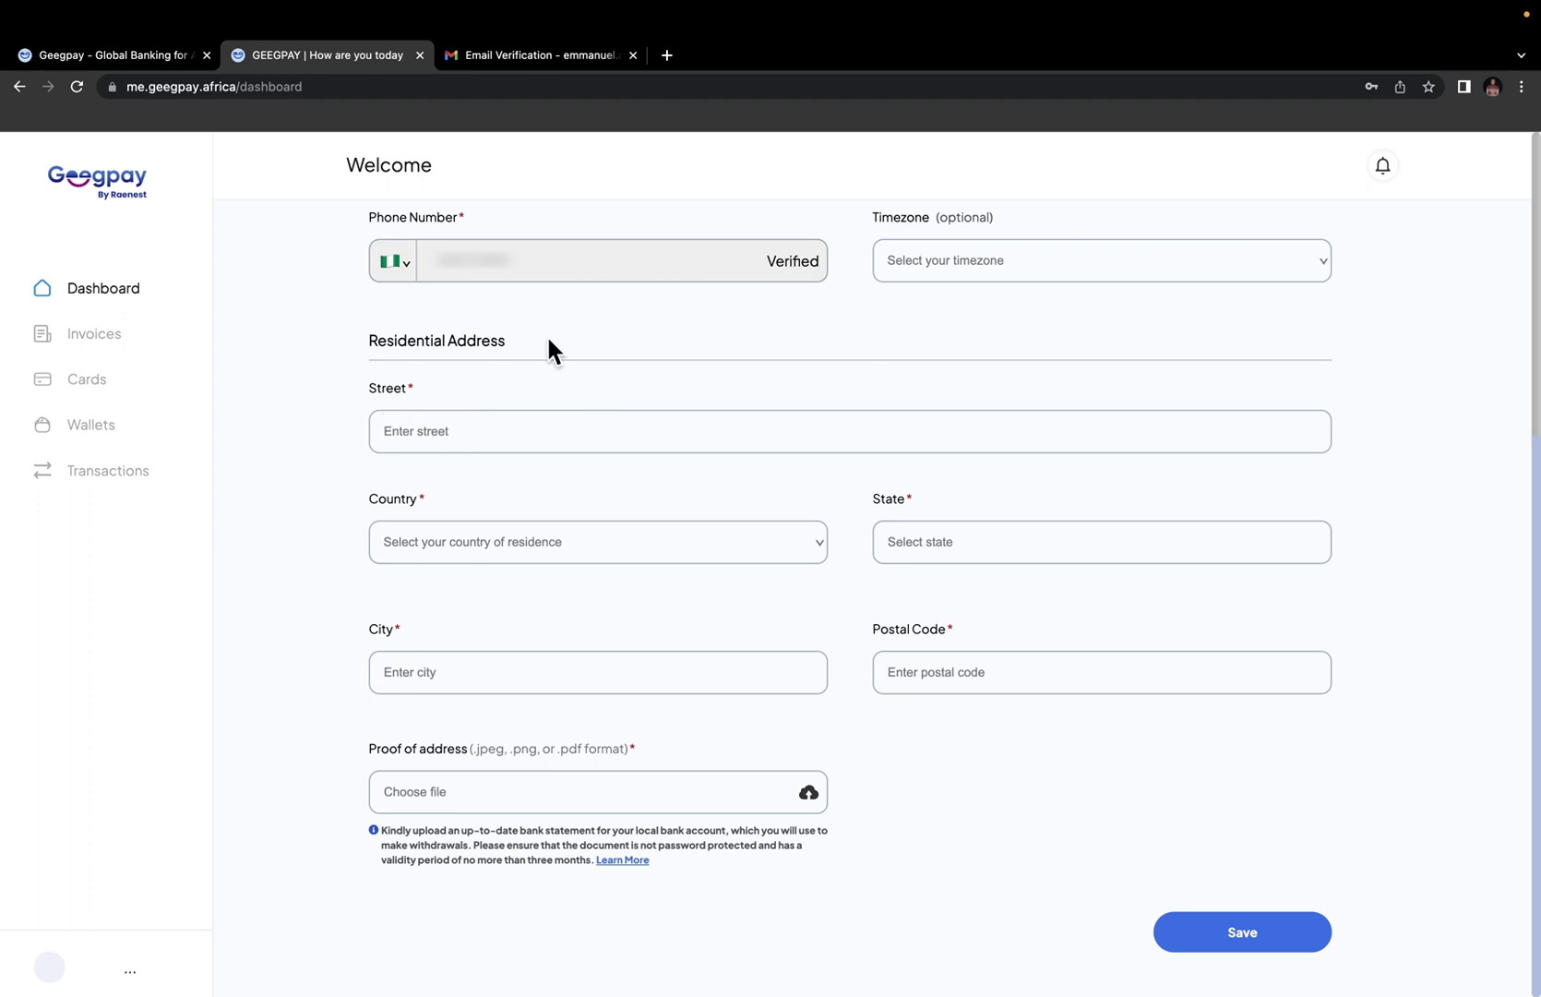
Autofill the Lagos, Nigeria residential address from the saved address suggestion
click(424, 412)
key(Down)
key(Return)
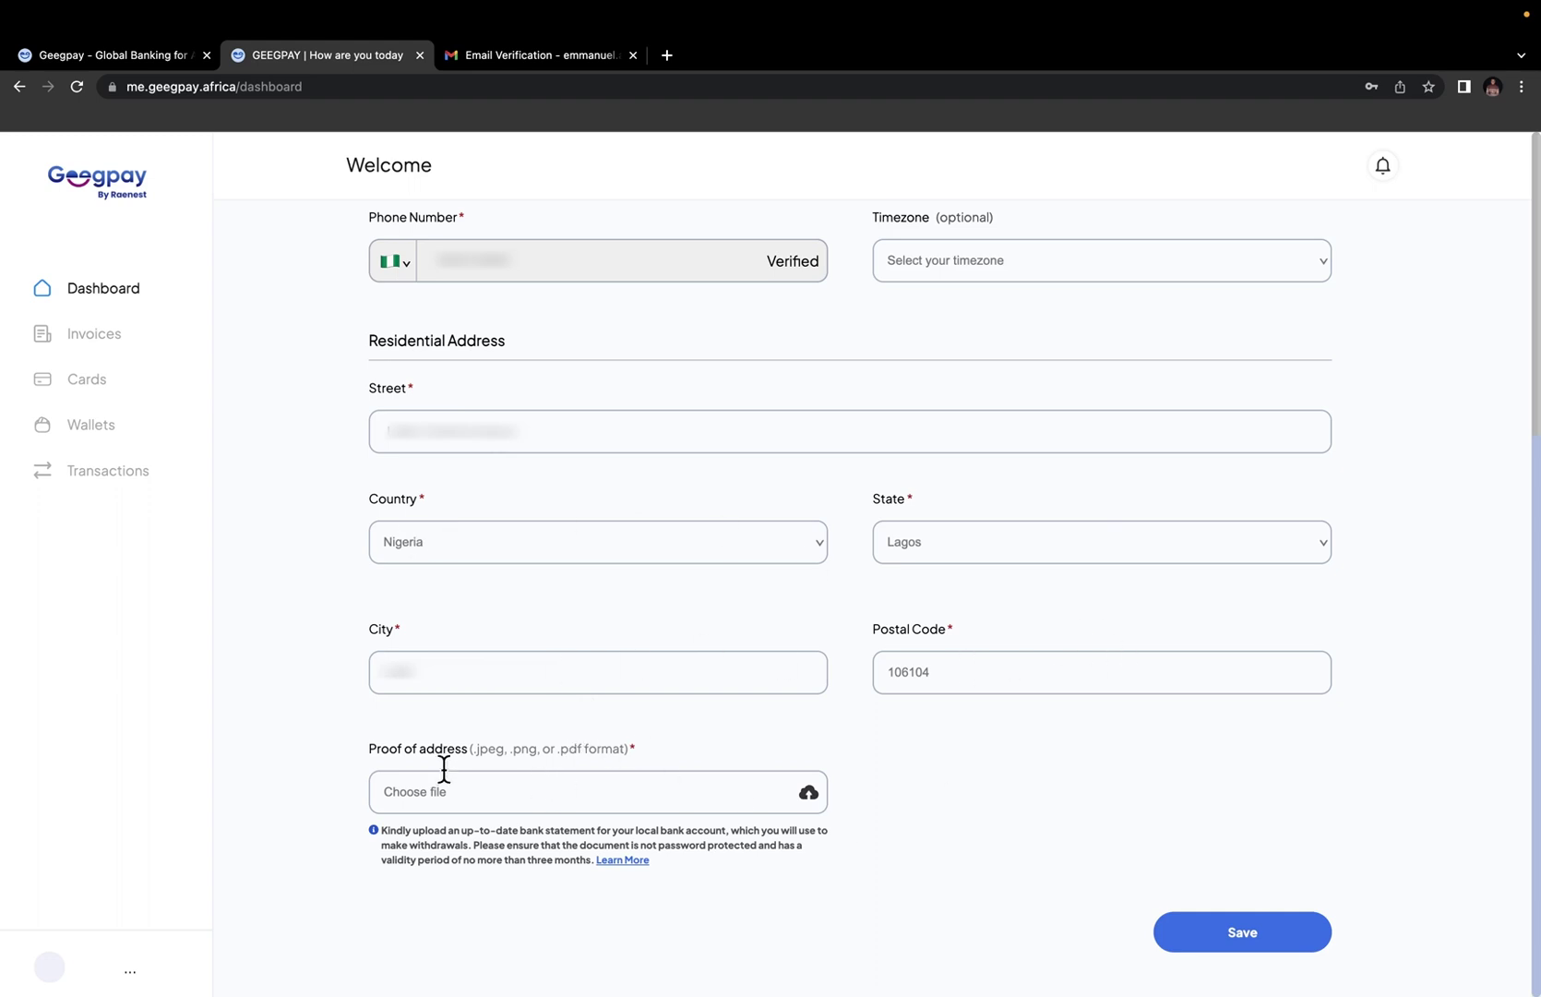
Upload the bank statement and utility bill as proof of address and save the profile
click(628, 795)
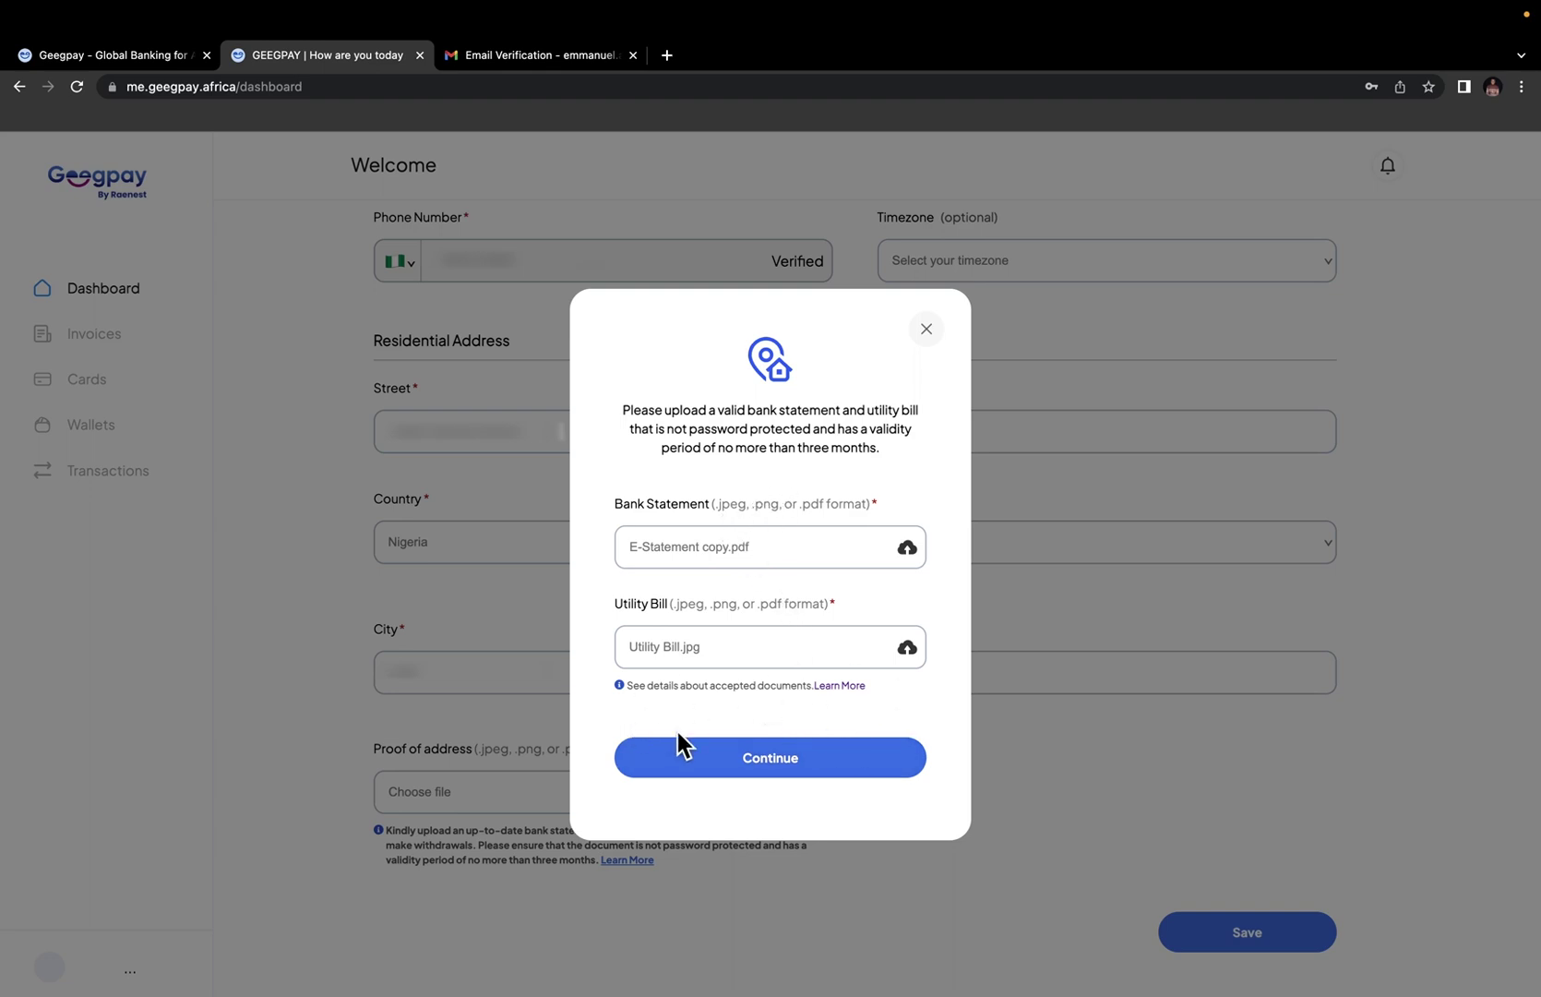
click(787, 750)
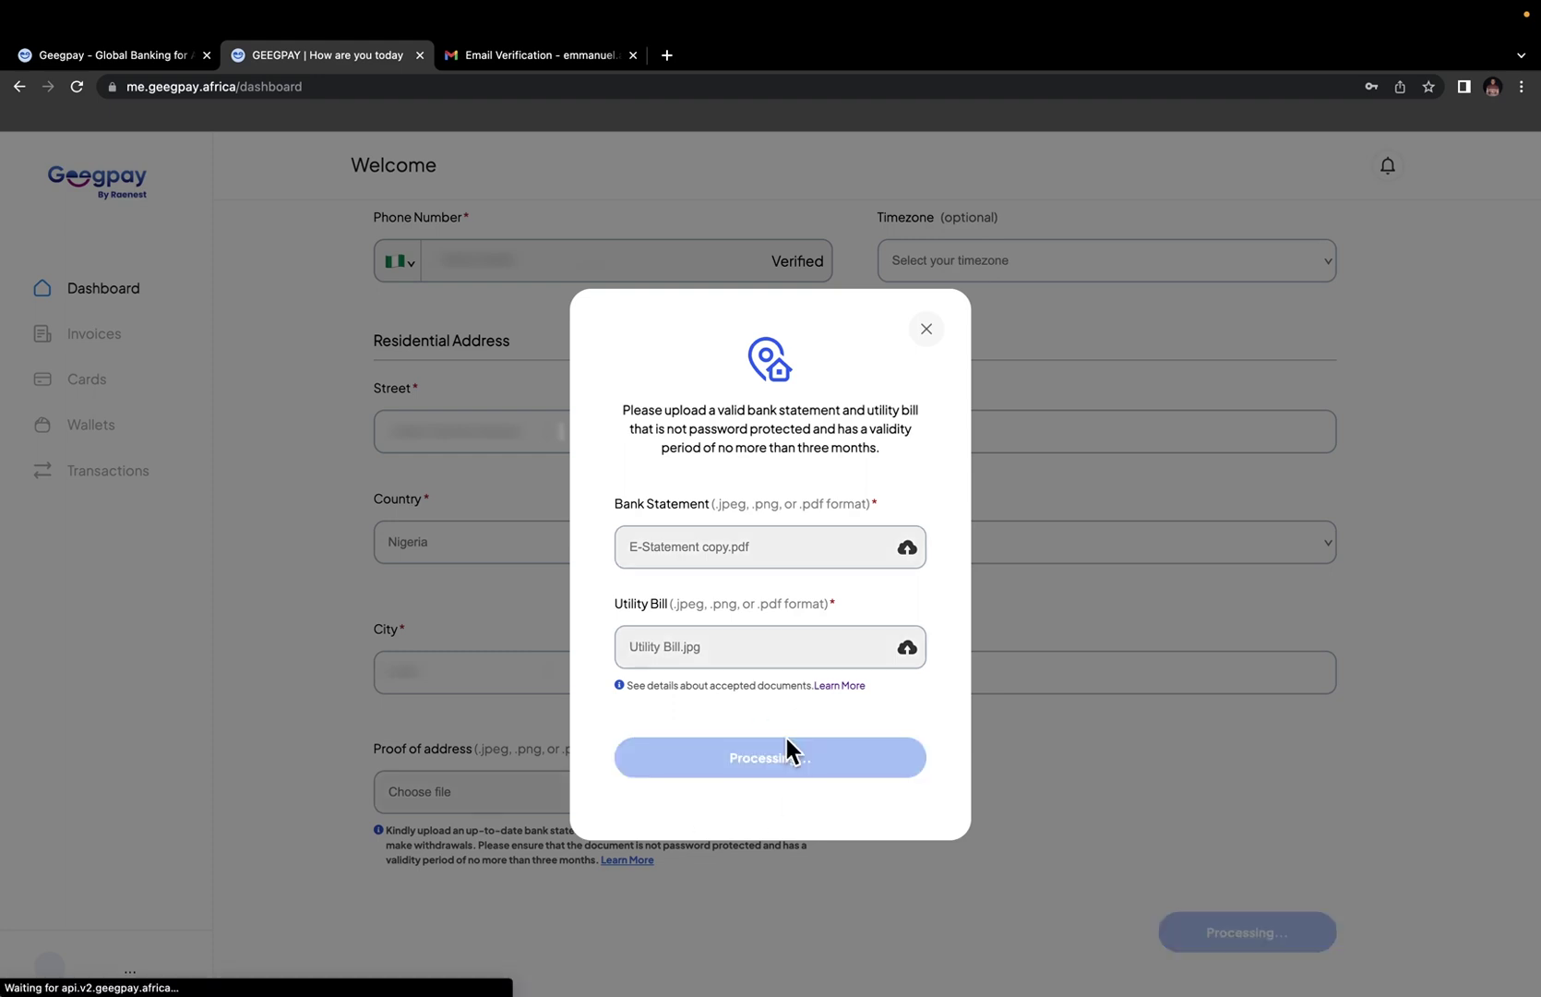
click(1243, 932)
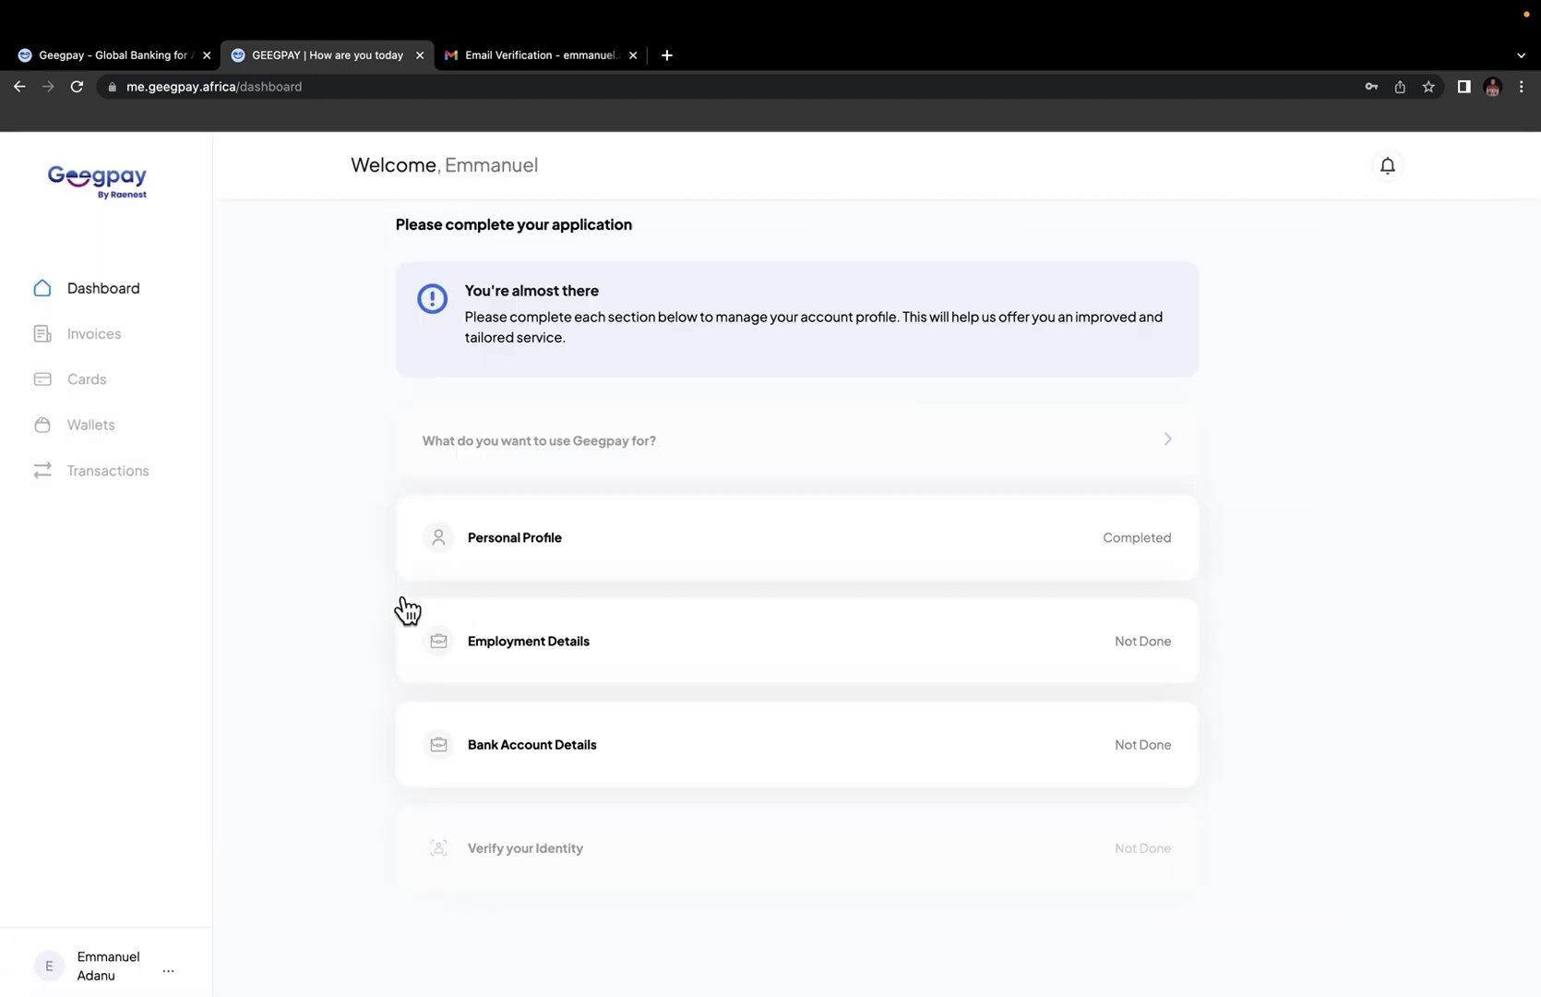
Set employer Amazon Kindle Direct Publishing (KDP), occupation Publisher, monthly salary $5,001 - $10,000
click(626, 637)
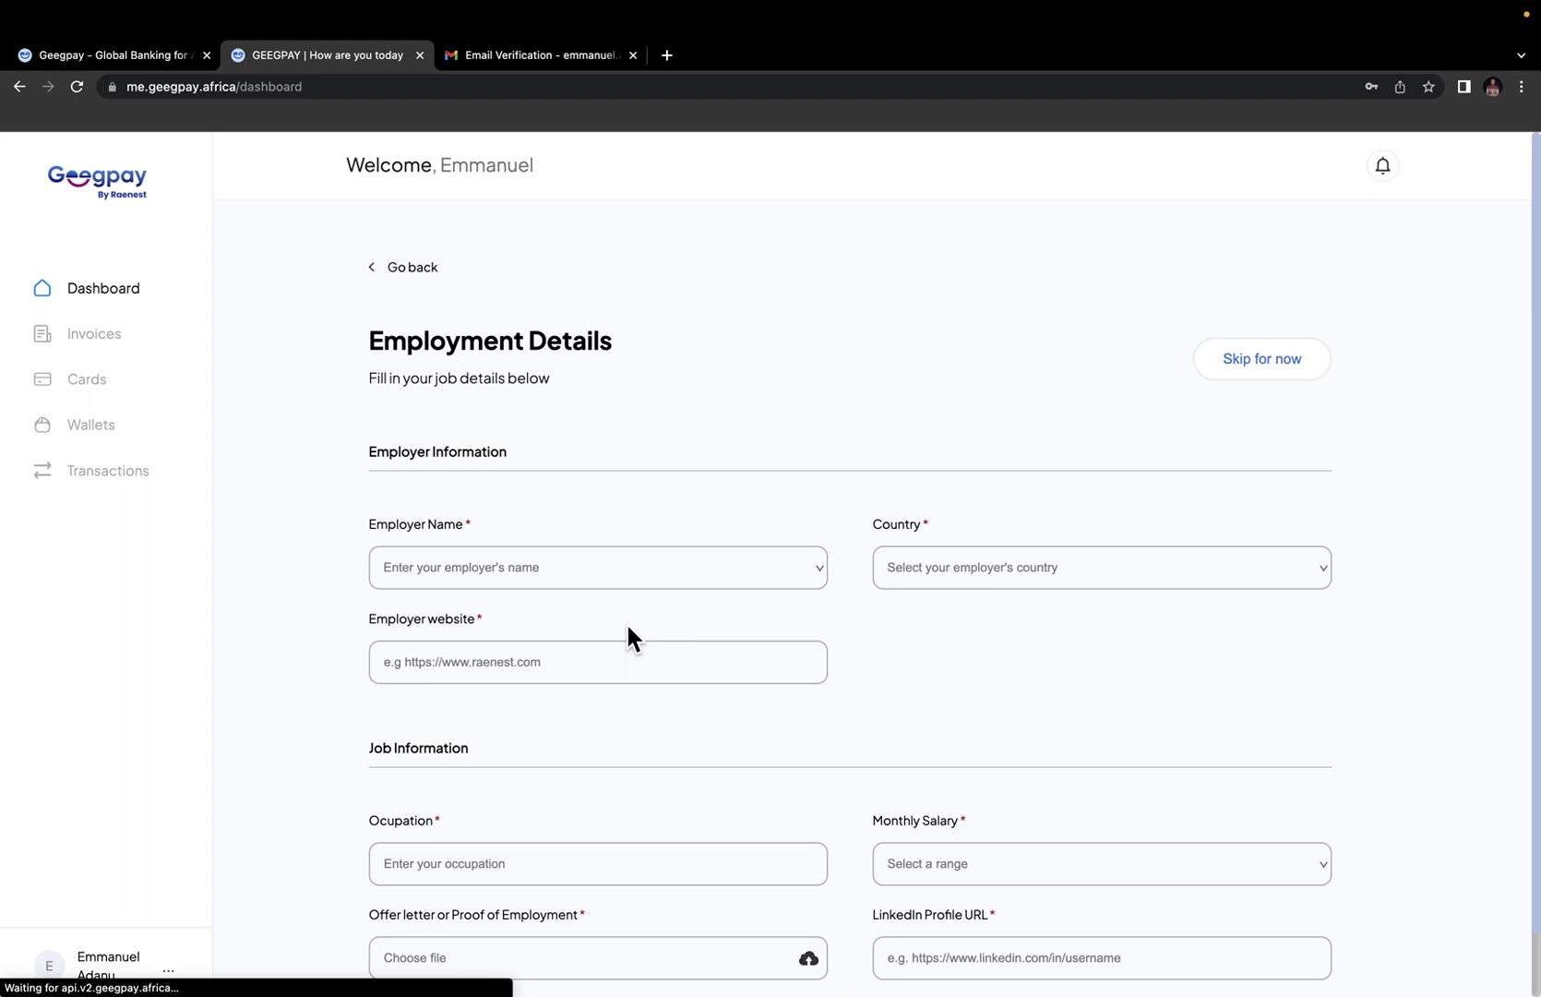
scroll(563, 563, down, 1)
click(600, 506)
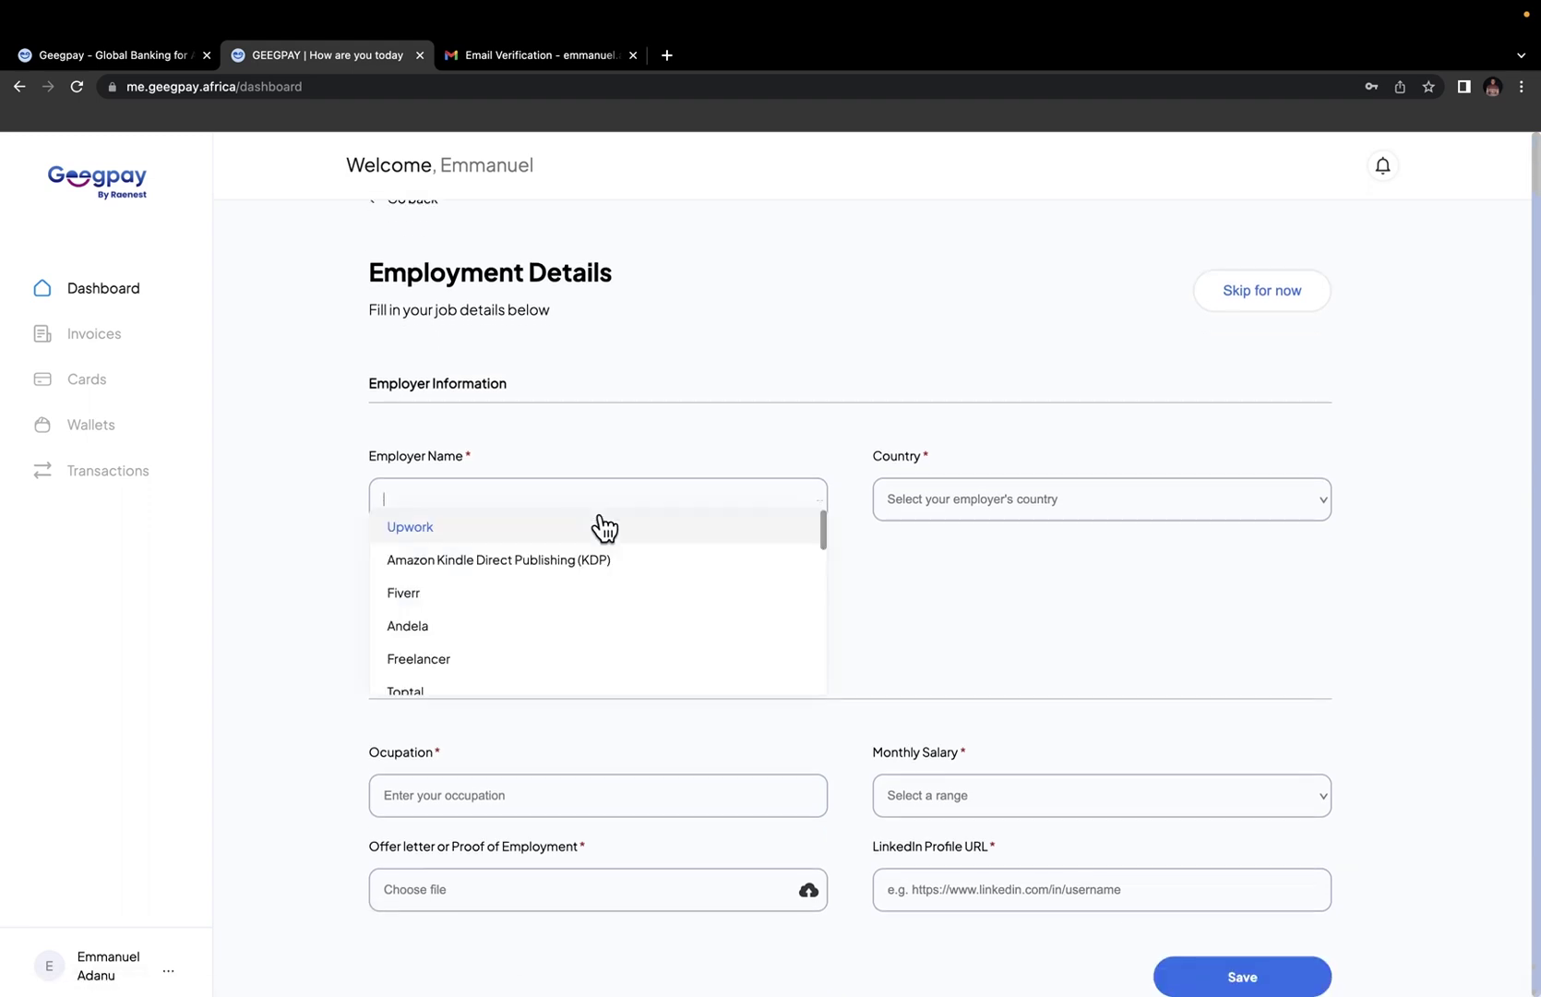
scroll(554, 609, down, 1)
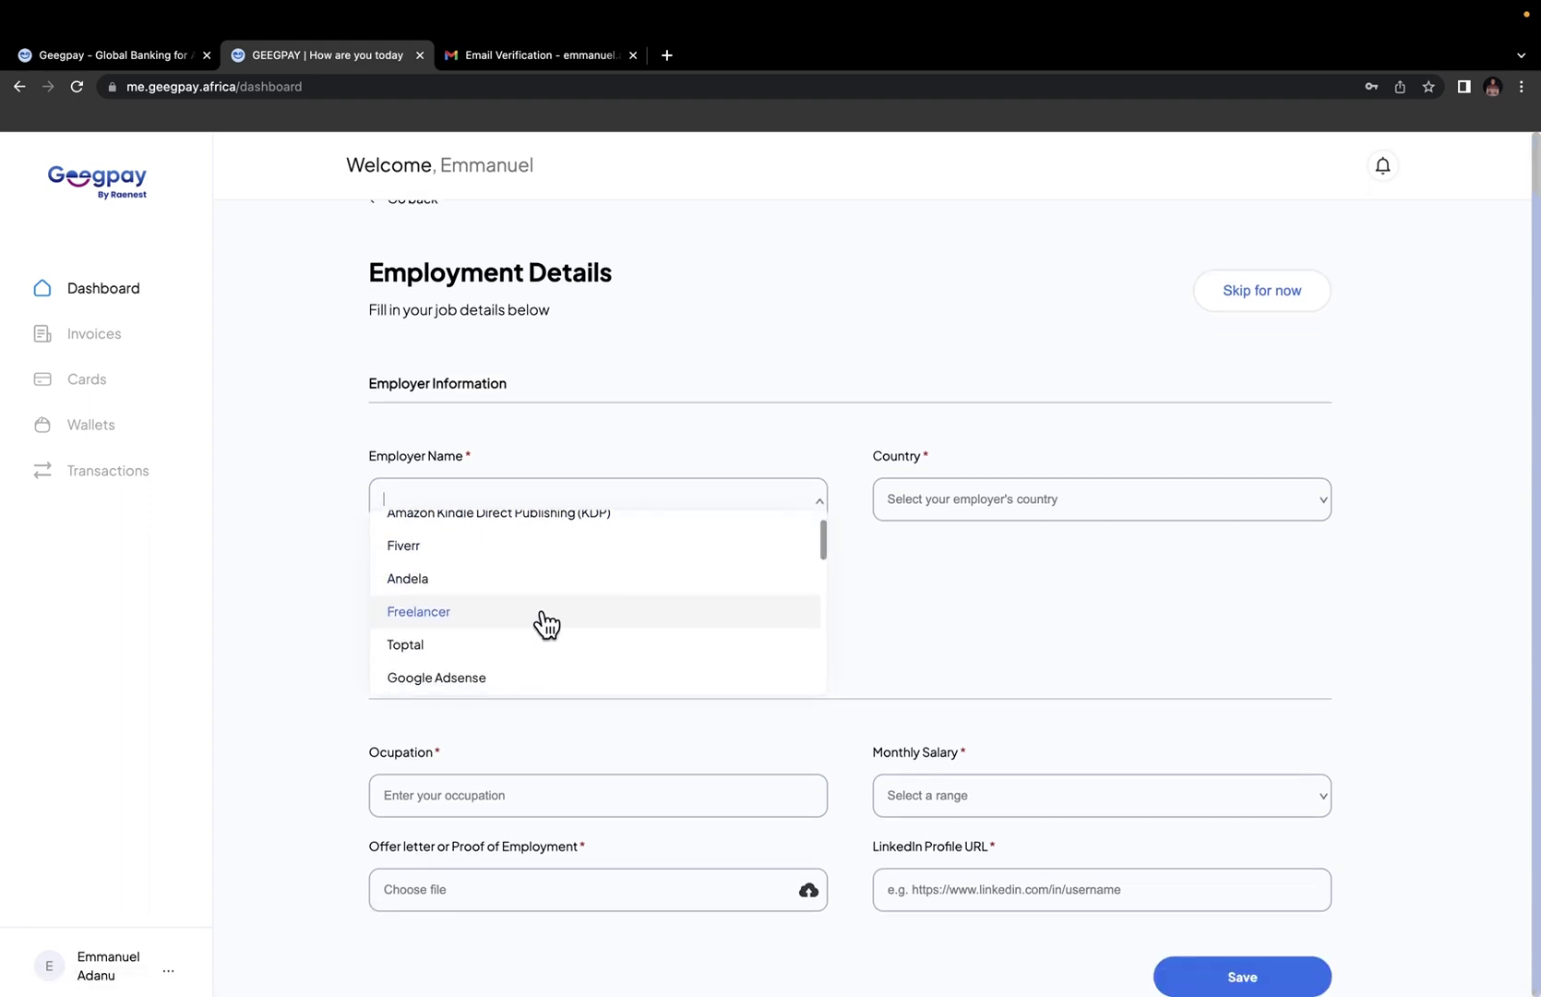
scroll(548, 625, up, 1)
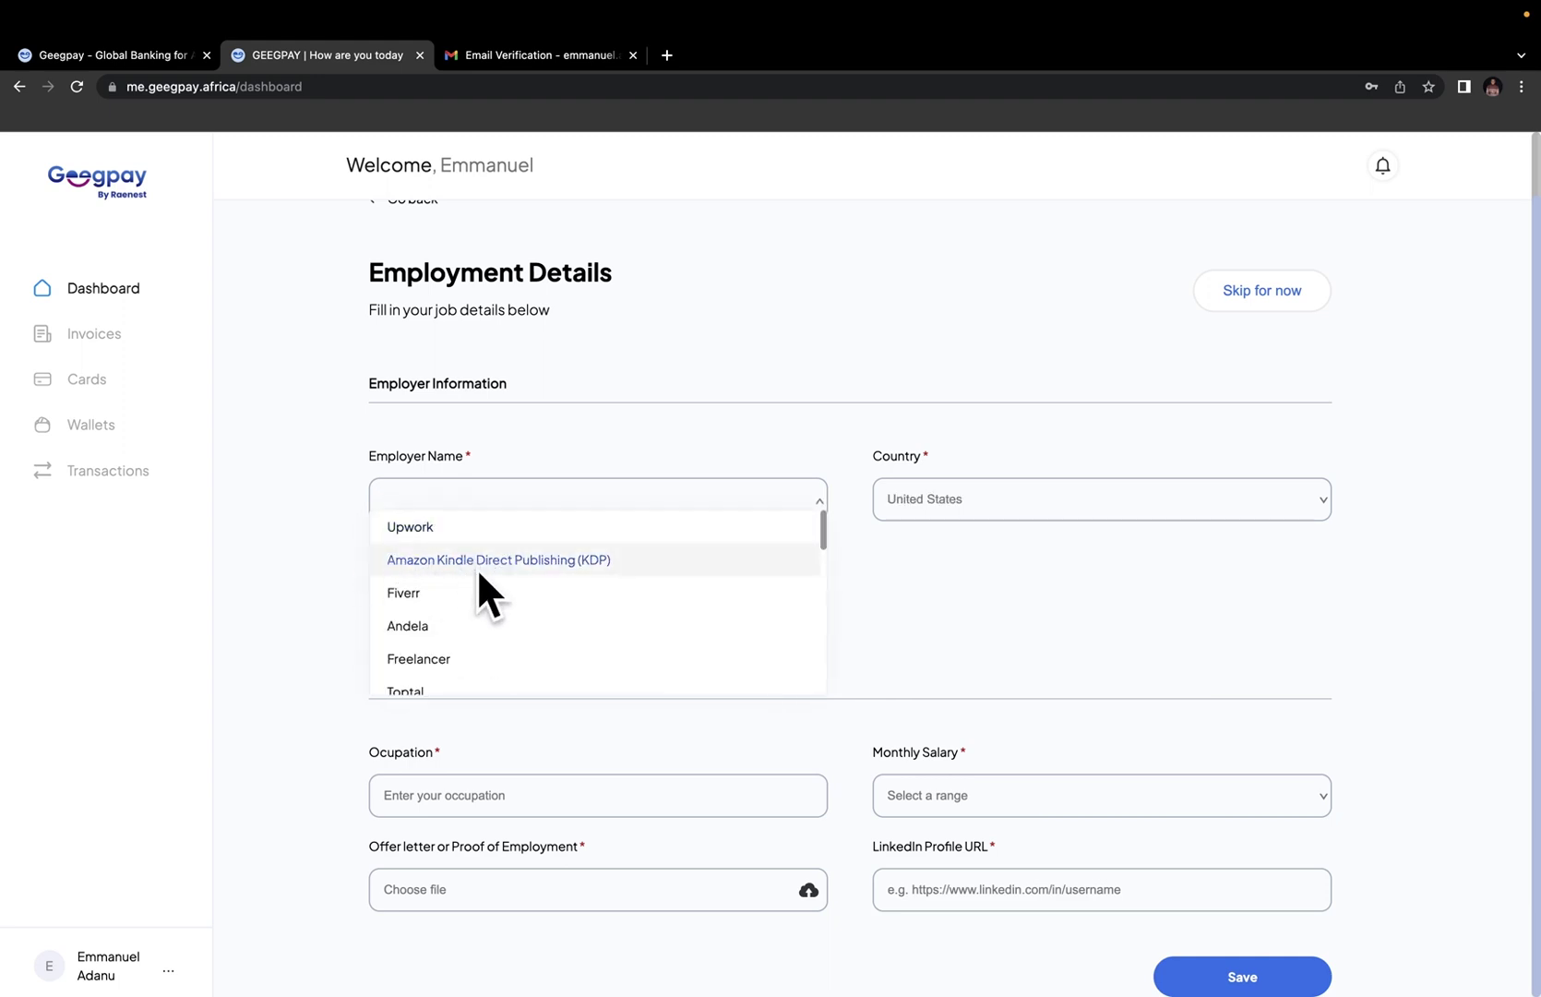
scroll(460, 561, down, 1)
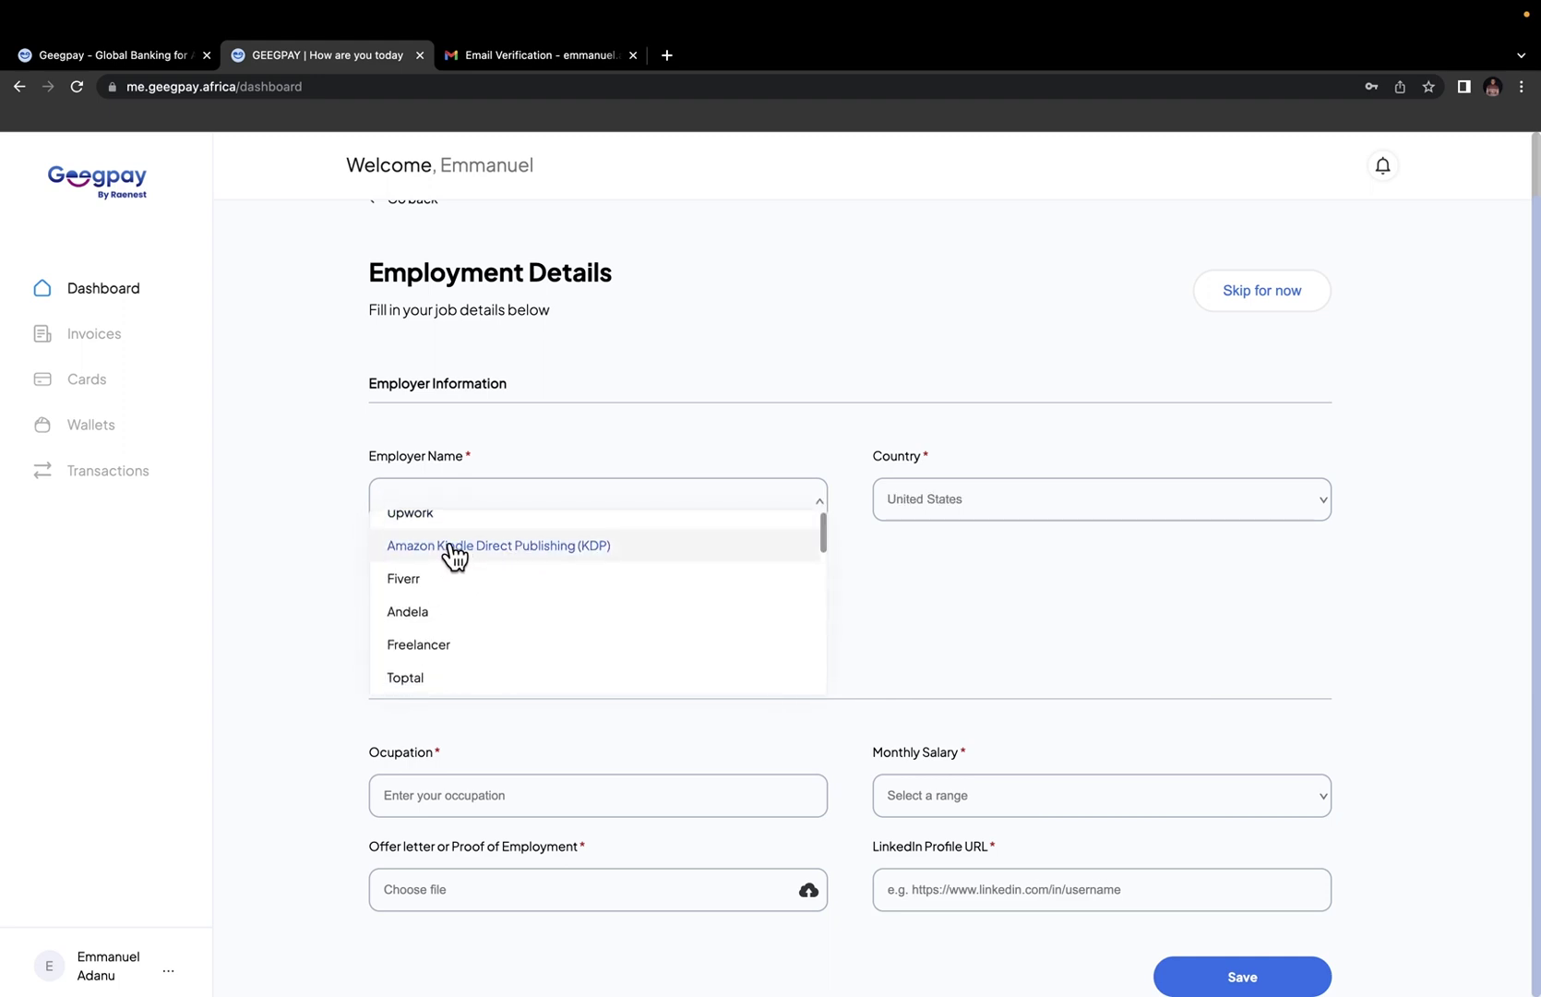
scroll(483, 645, down, 3)
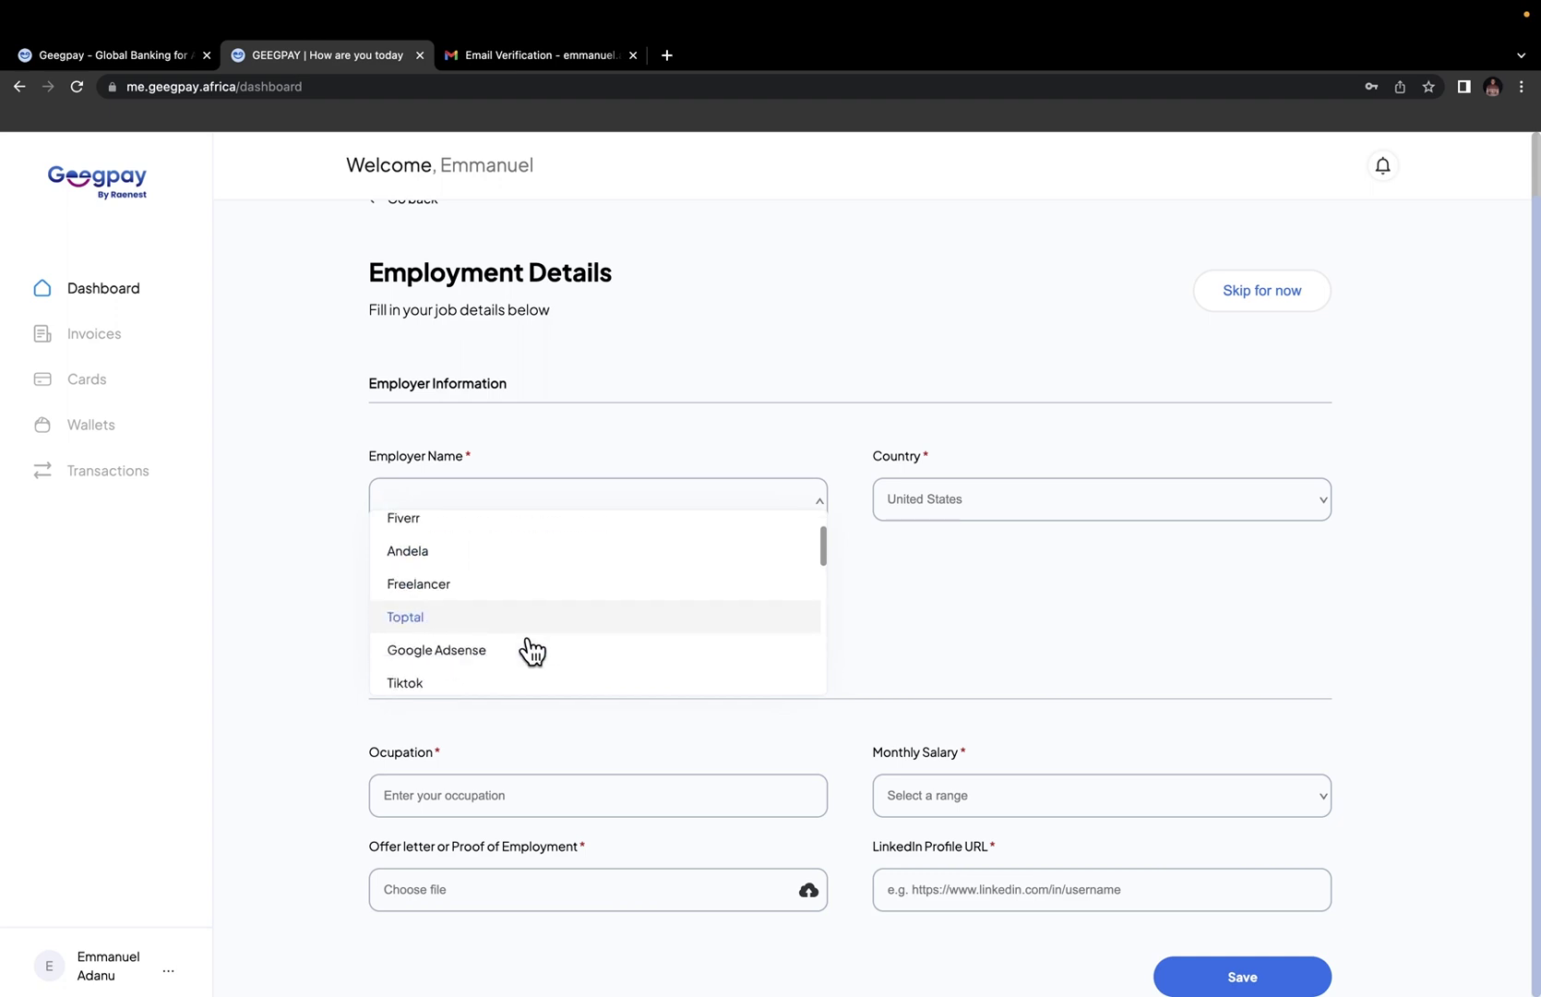
click(317, 556)
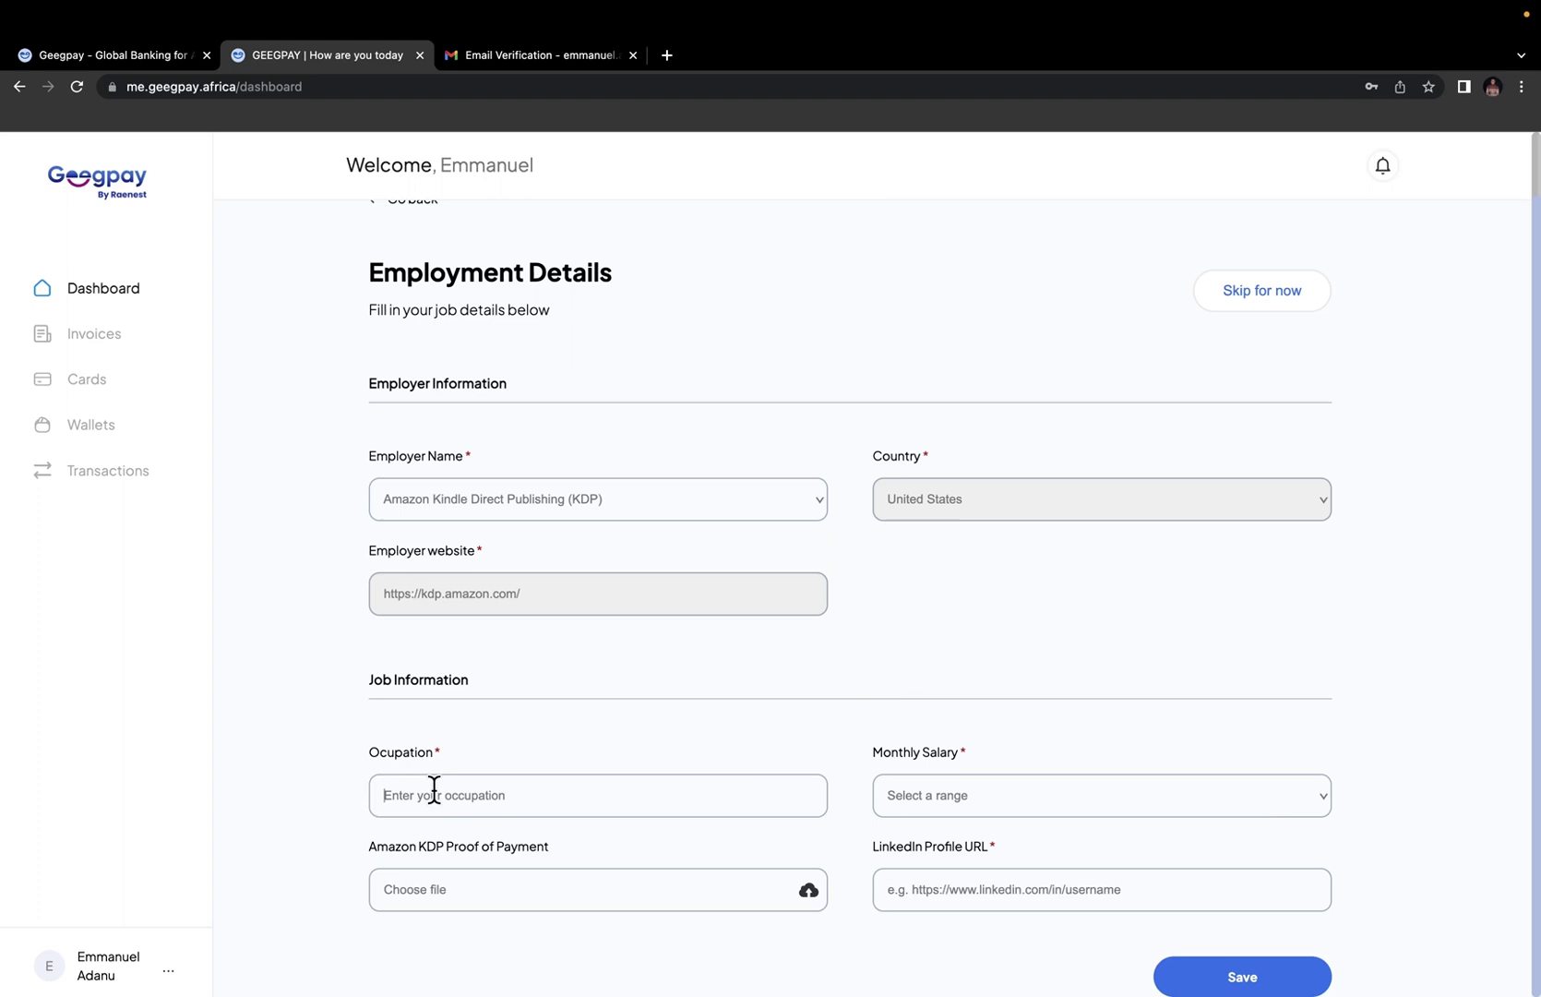
text(Publisher)
click(949, 796)
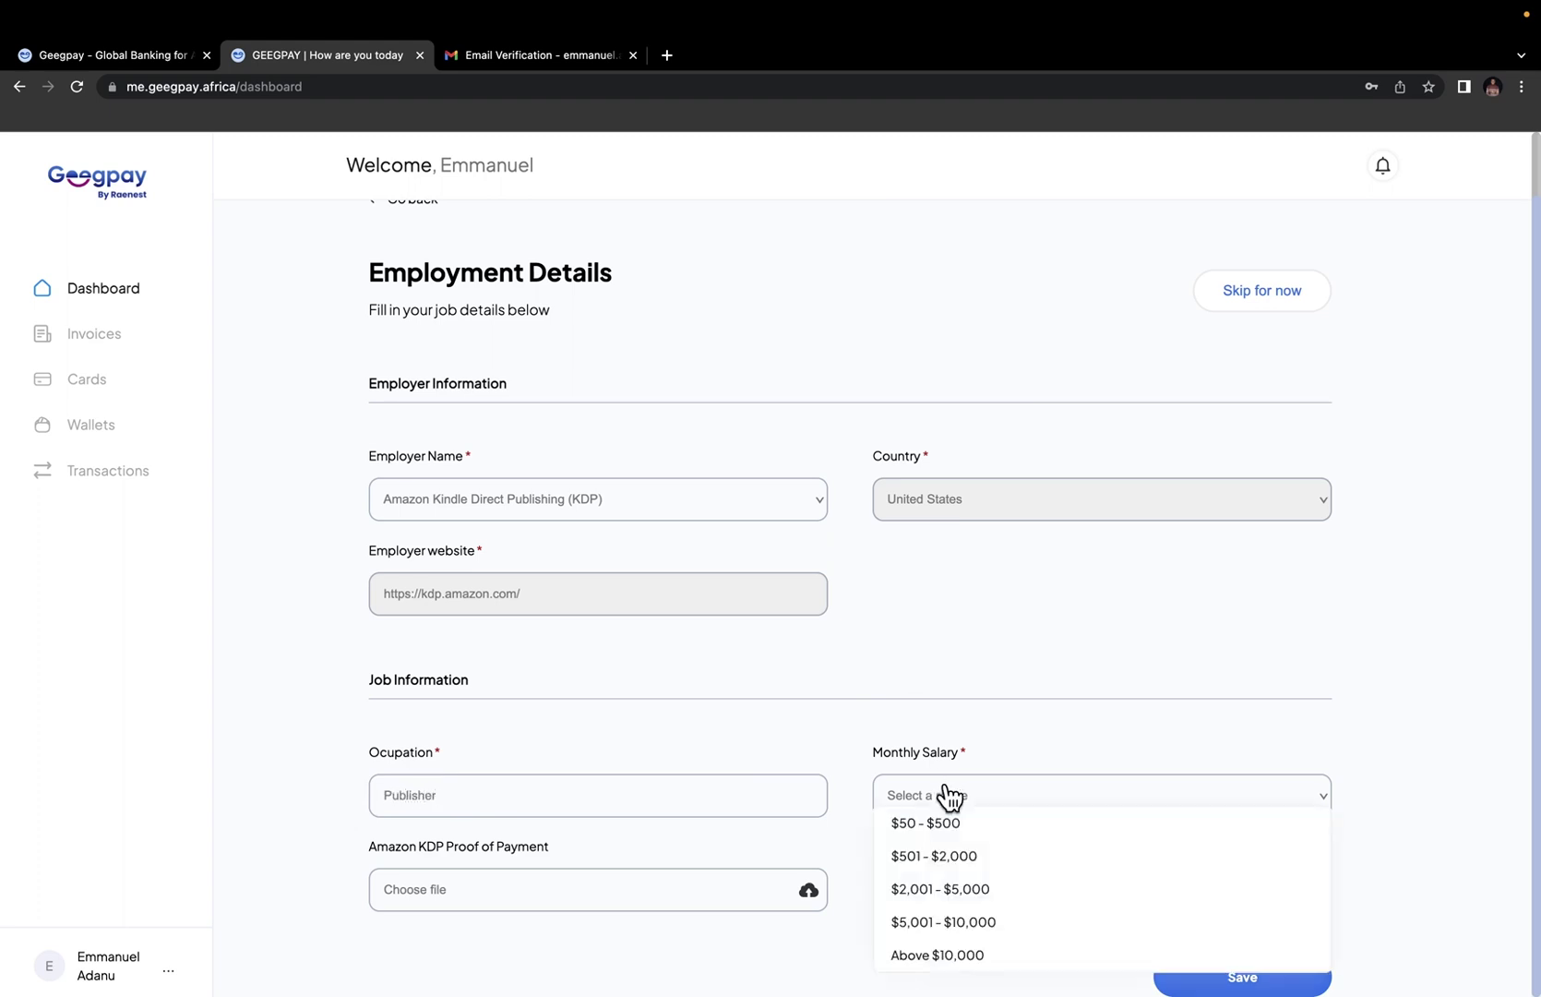
click(997, 923)
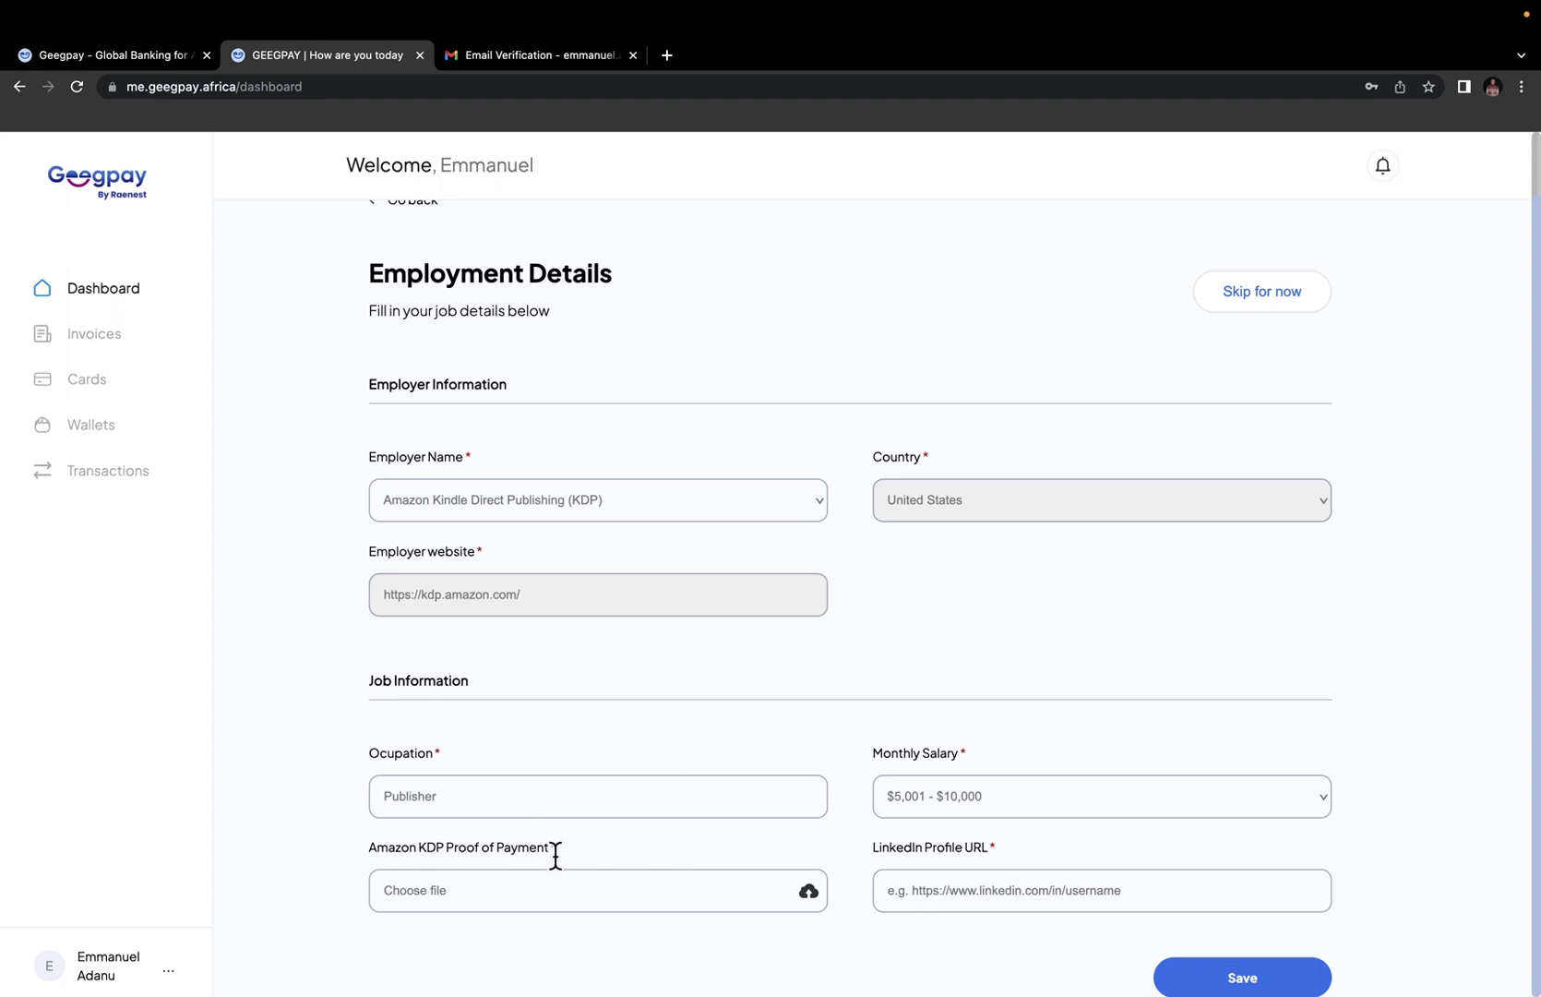
Briefly switch the employer to Freelancer, then change it back to Amazon KDP
click(618, 501)
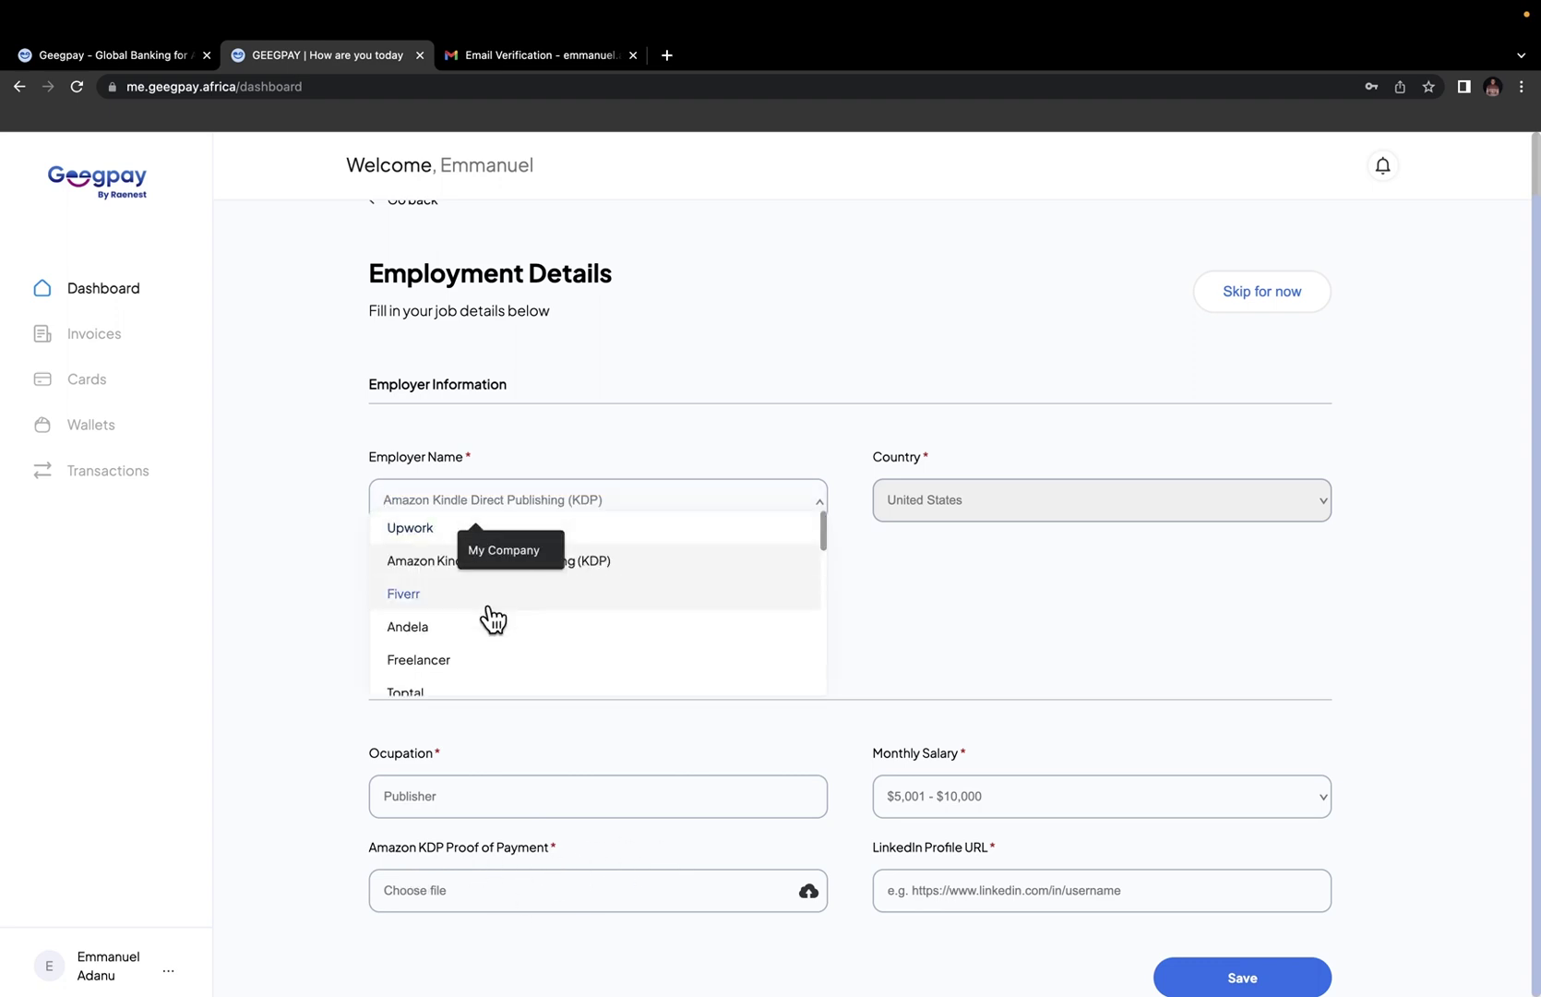
click(476, 662)
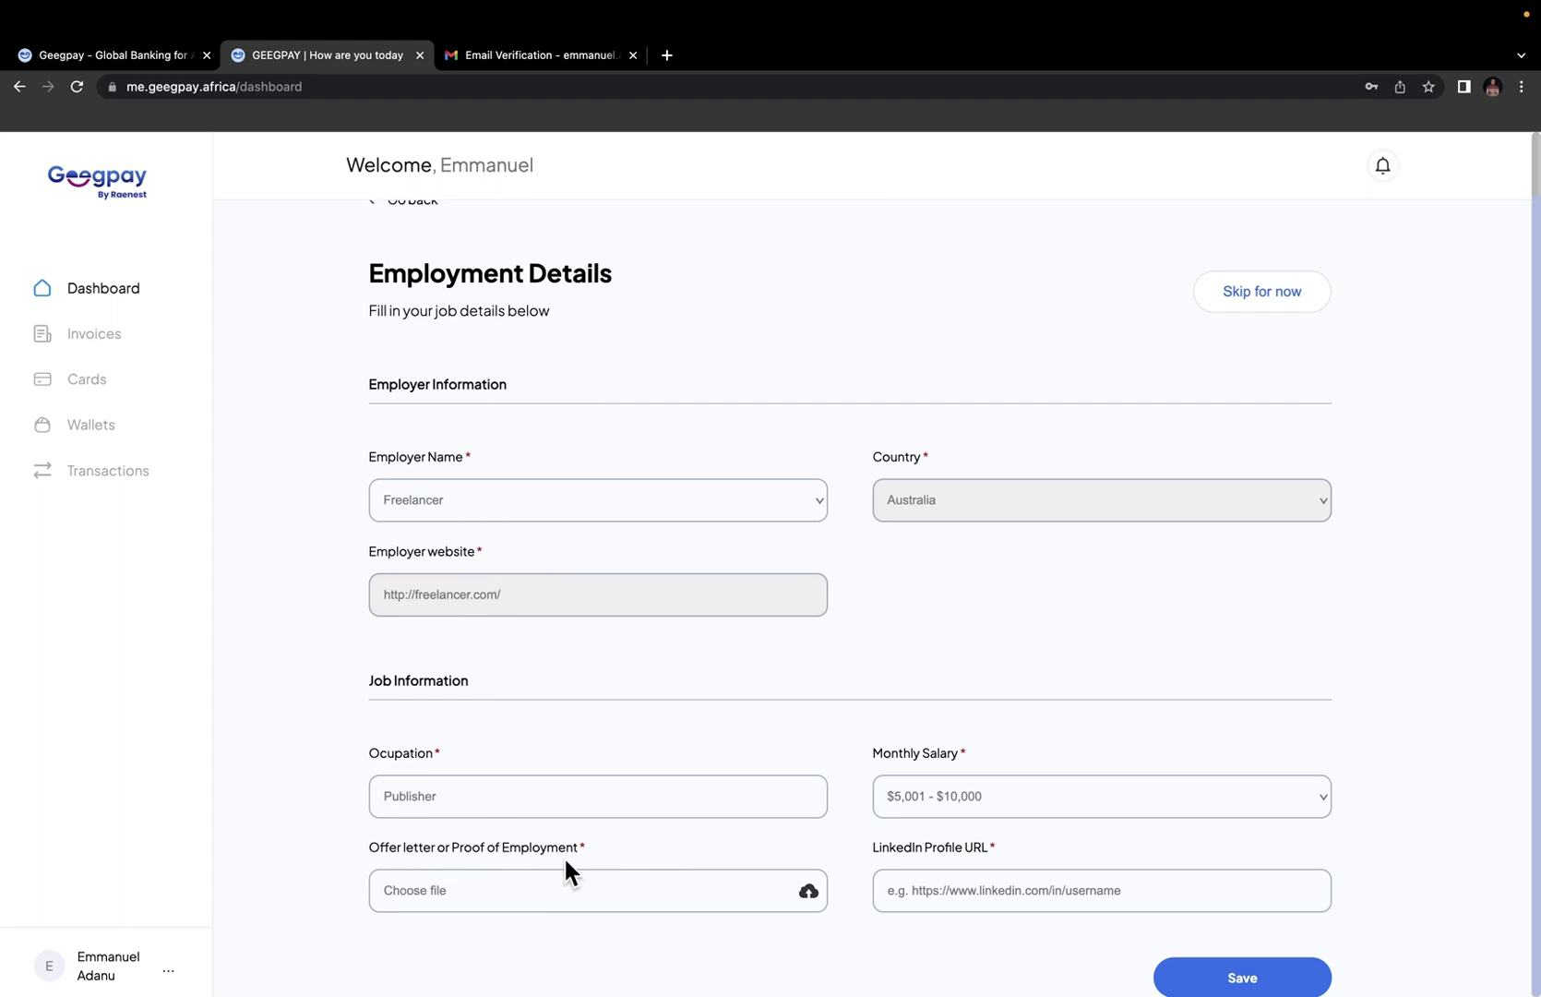
click(588, 510)
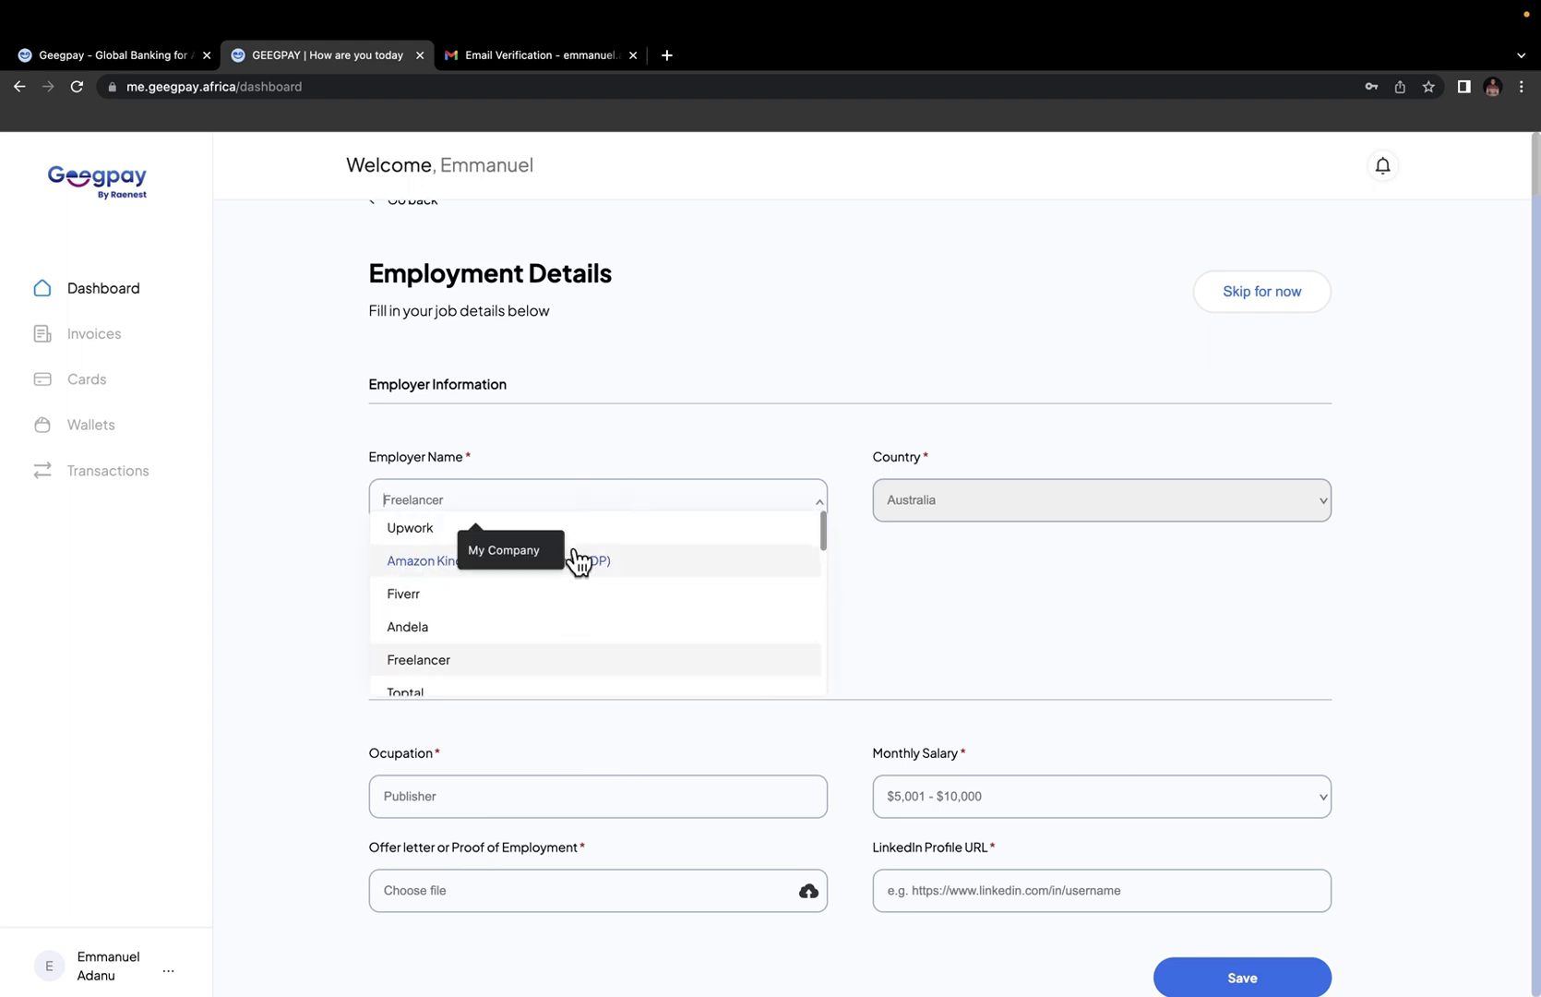
click(576, 560)
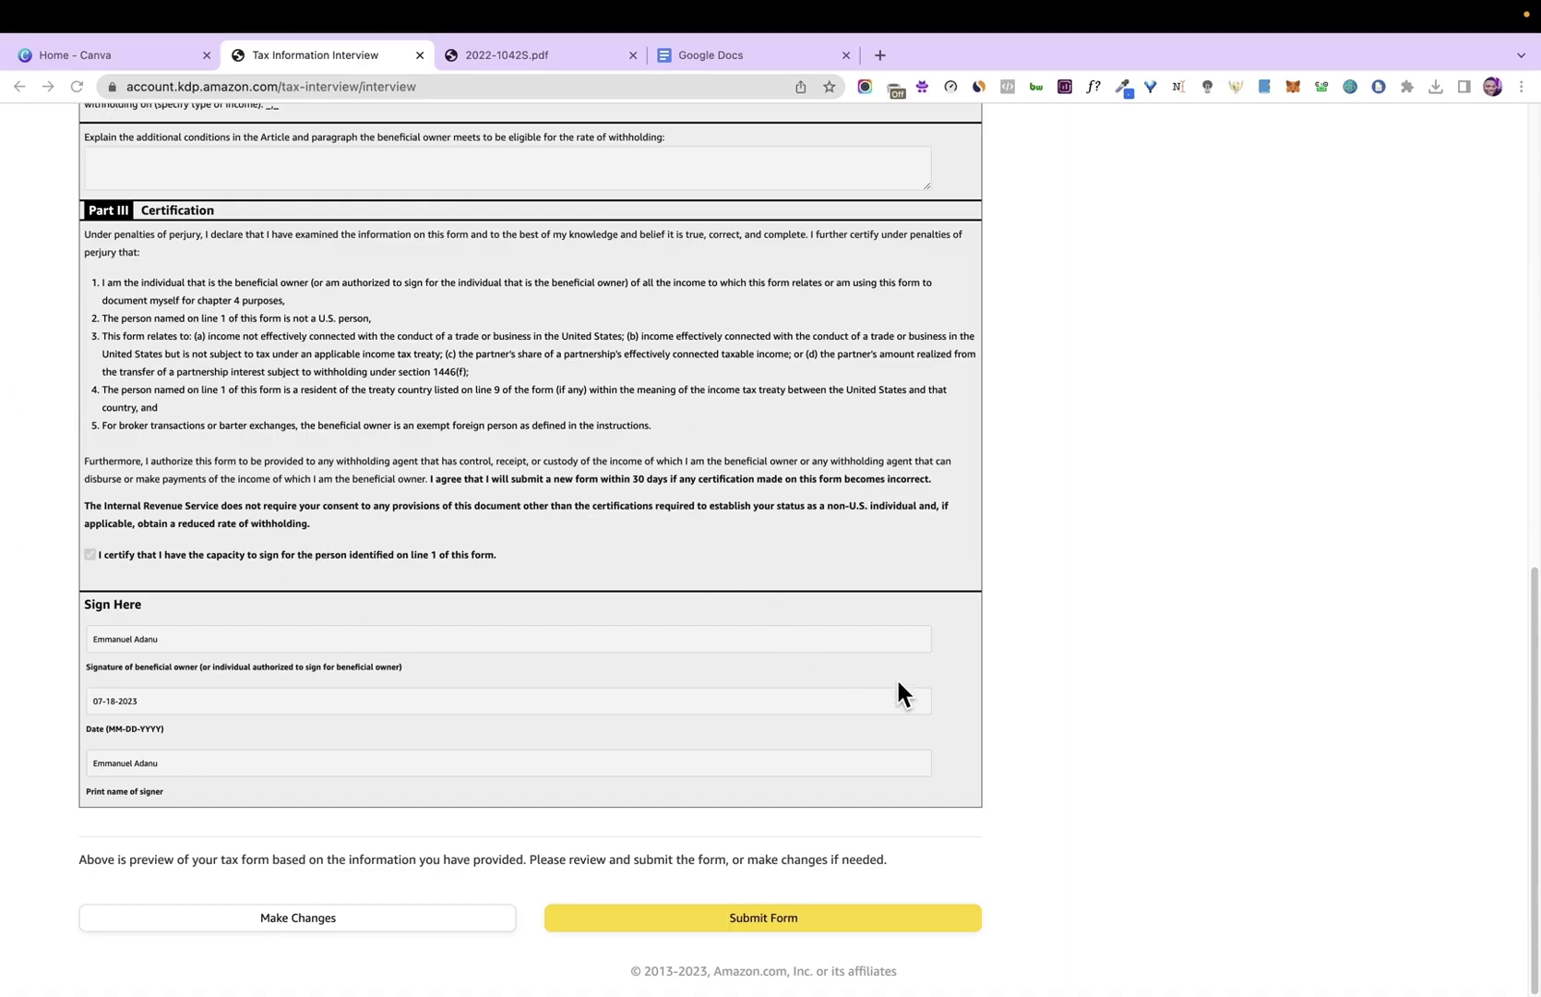
Submit the Amazon KDP tax interview and download a copy of the W-8BEN form
click(762, 917)
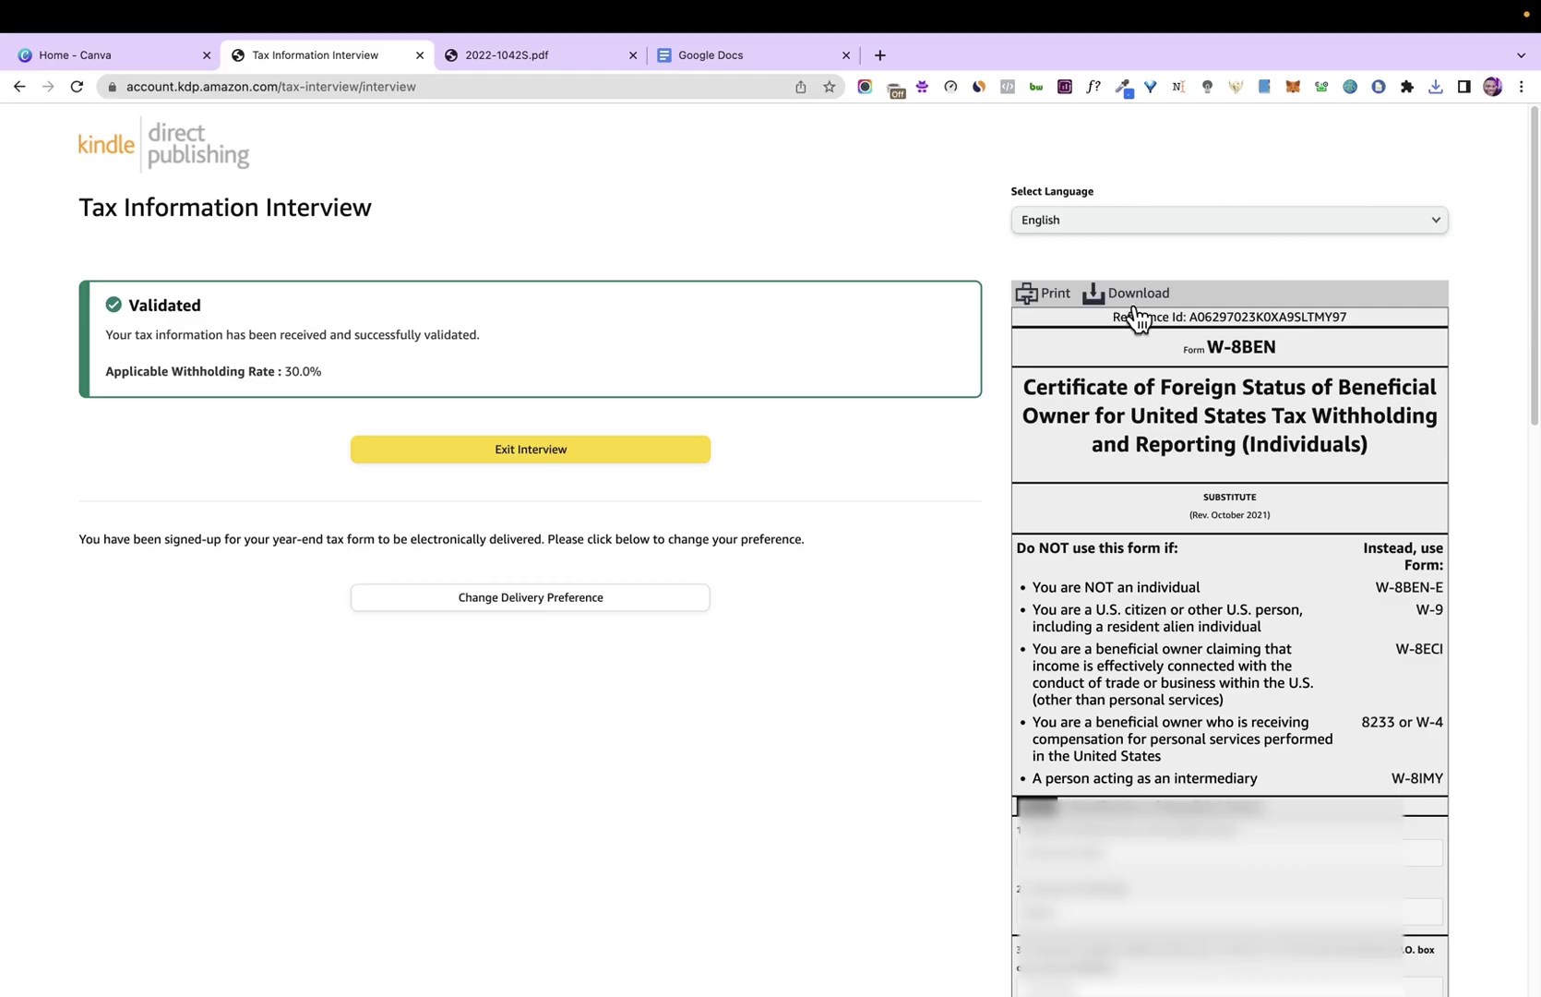
click(1144, 295)
scroll(997, 600, down, 3)
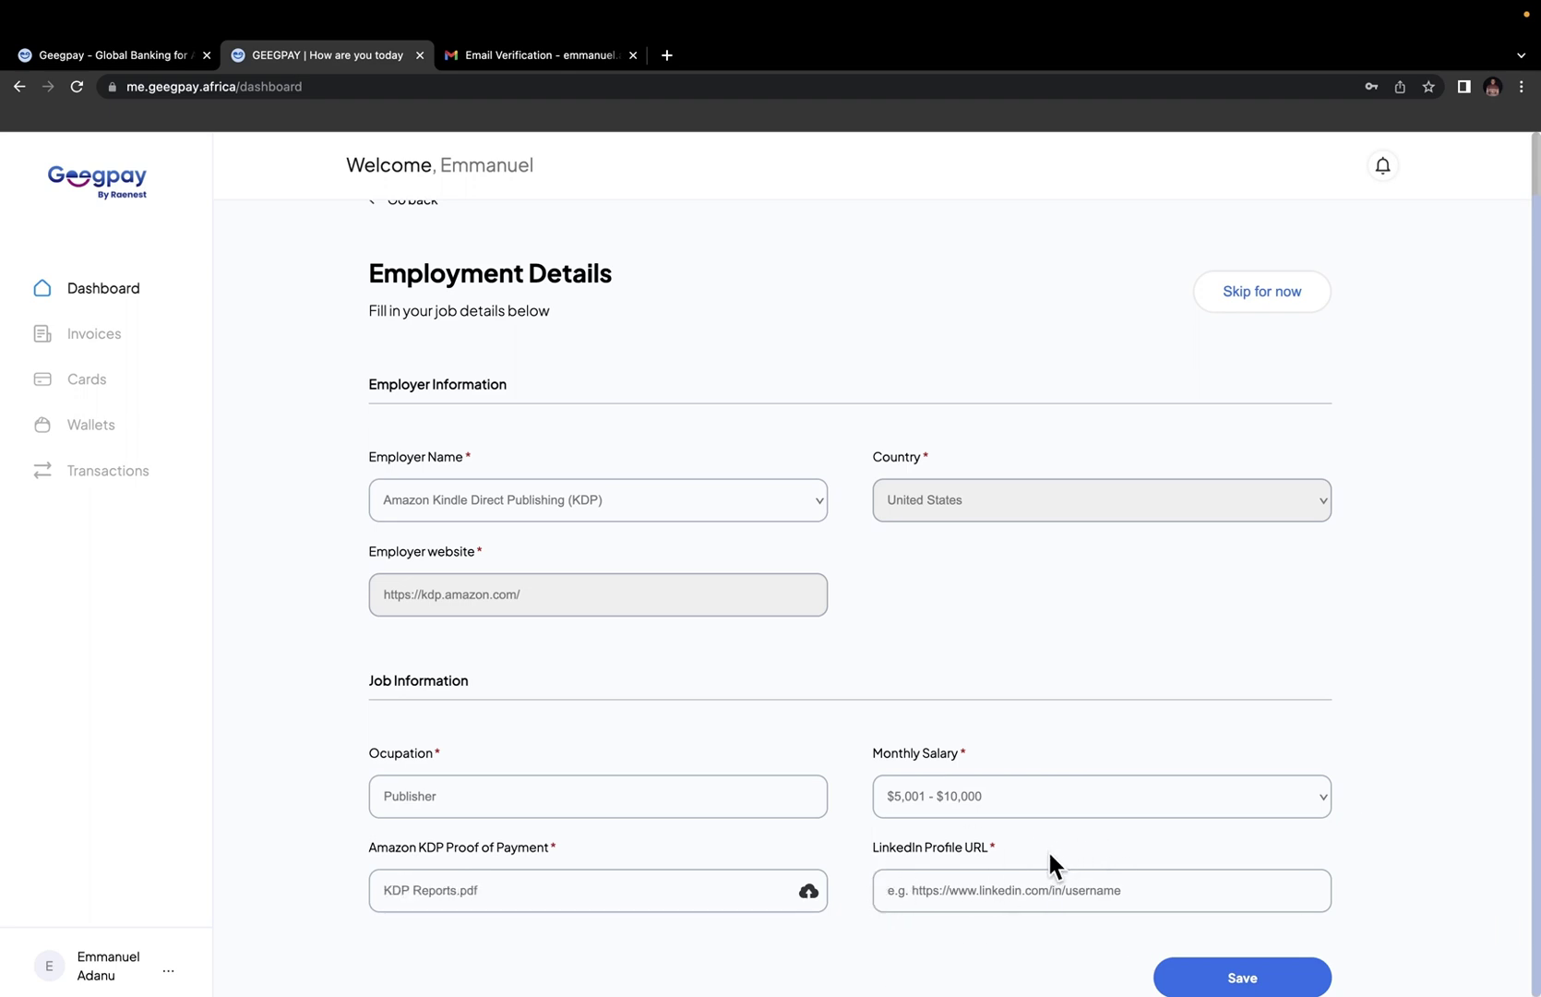
Paste the LinkedIn profile URL into Employment Details and save them
click(957, 888)
text(https://www.linkedin.com/in/emmanuel)
click(1263, 980)
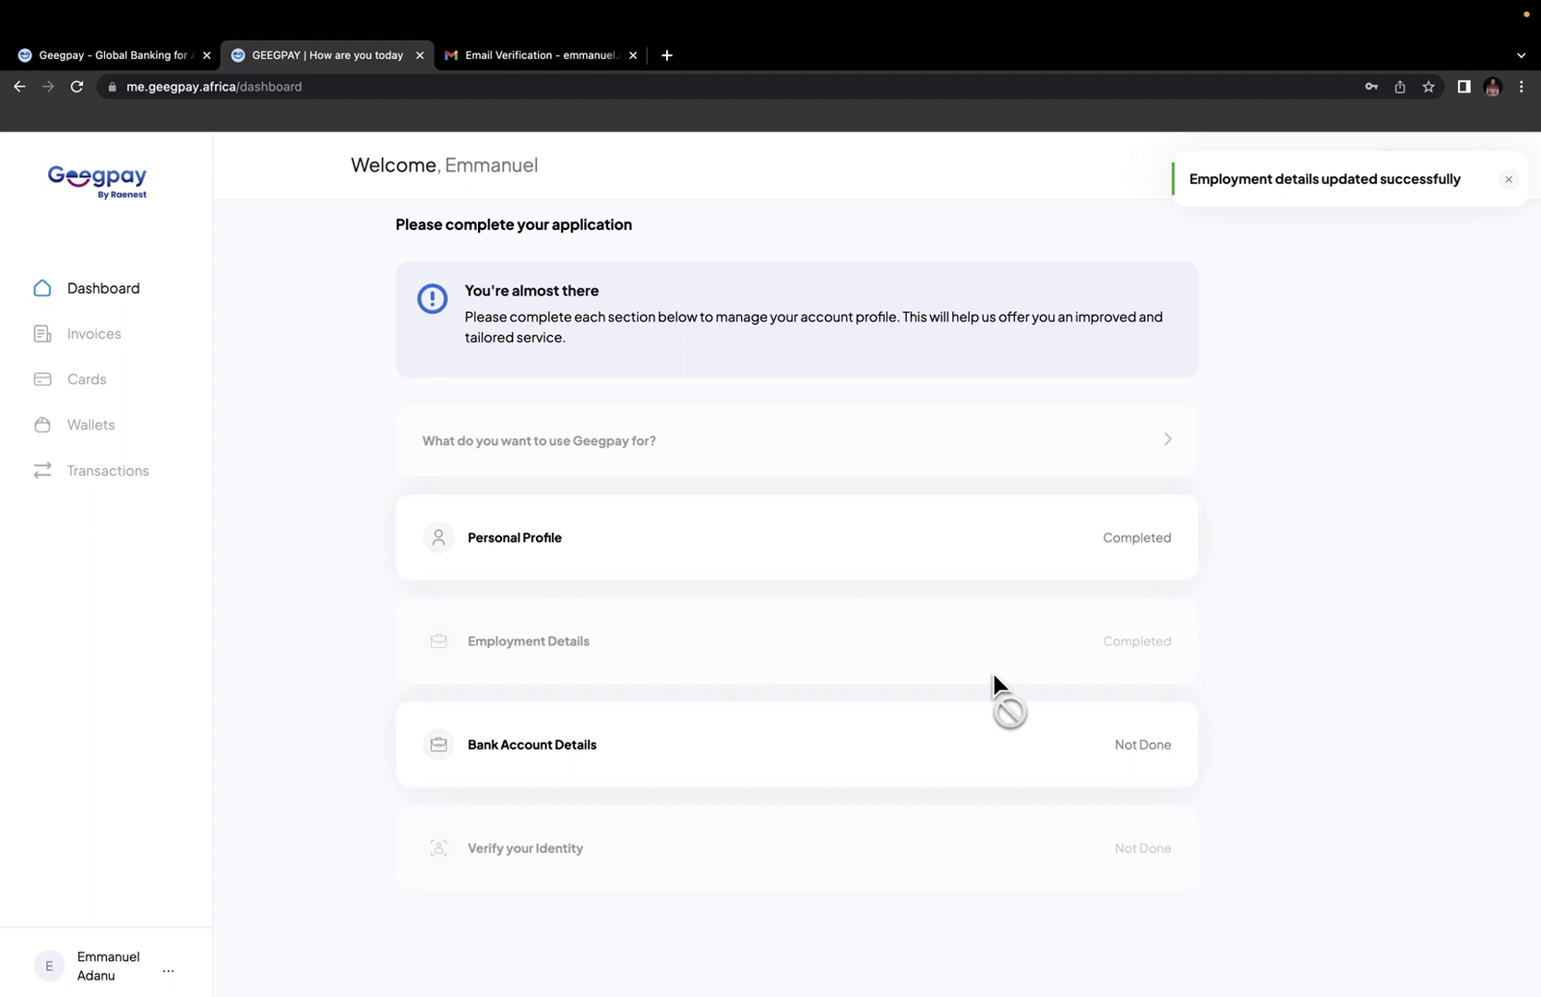
Save bank details: First Bank of Nigeria, the account number, and the pasted BVN
click(592, 766)
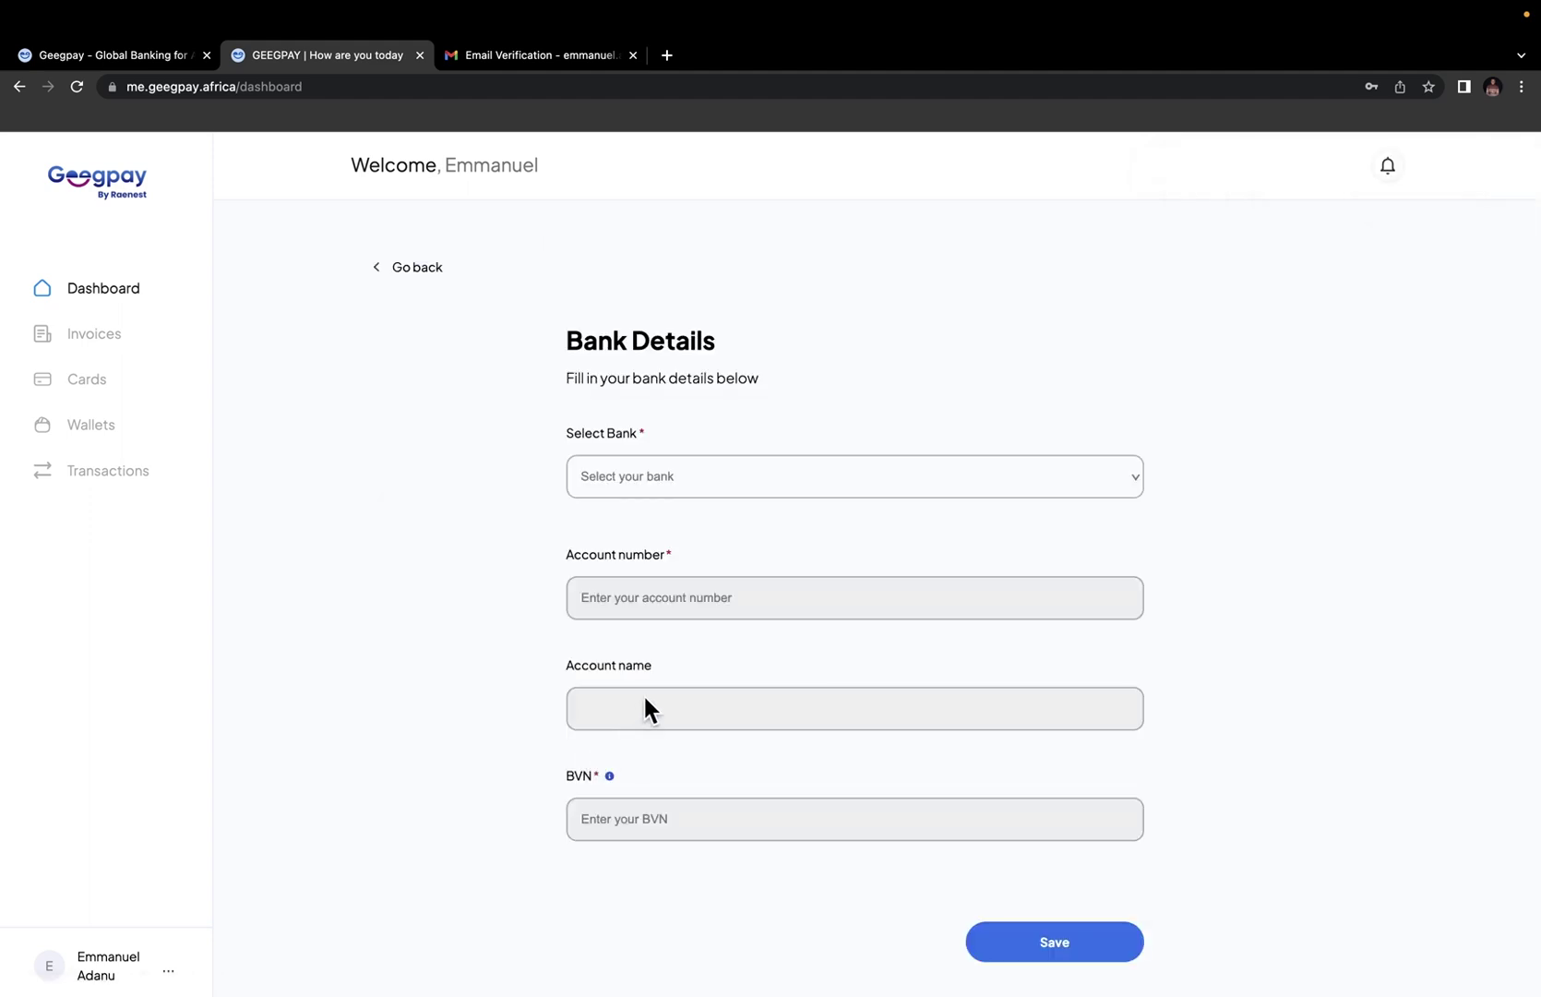
click(704, 478)
text(first)
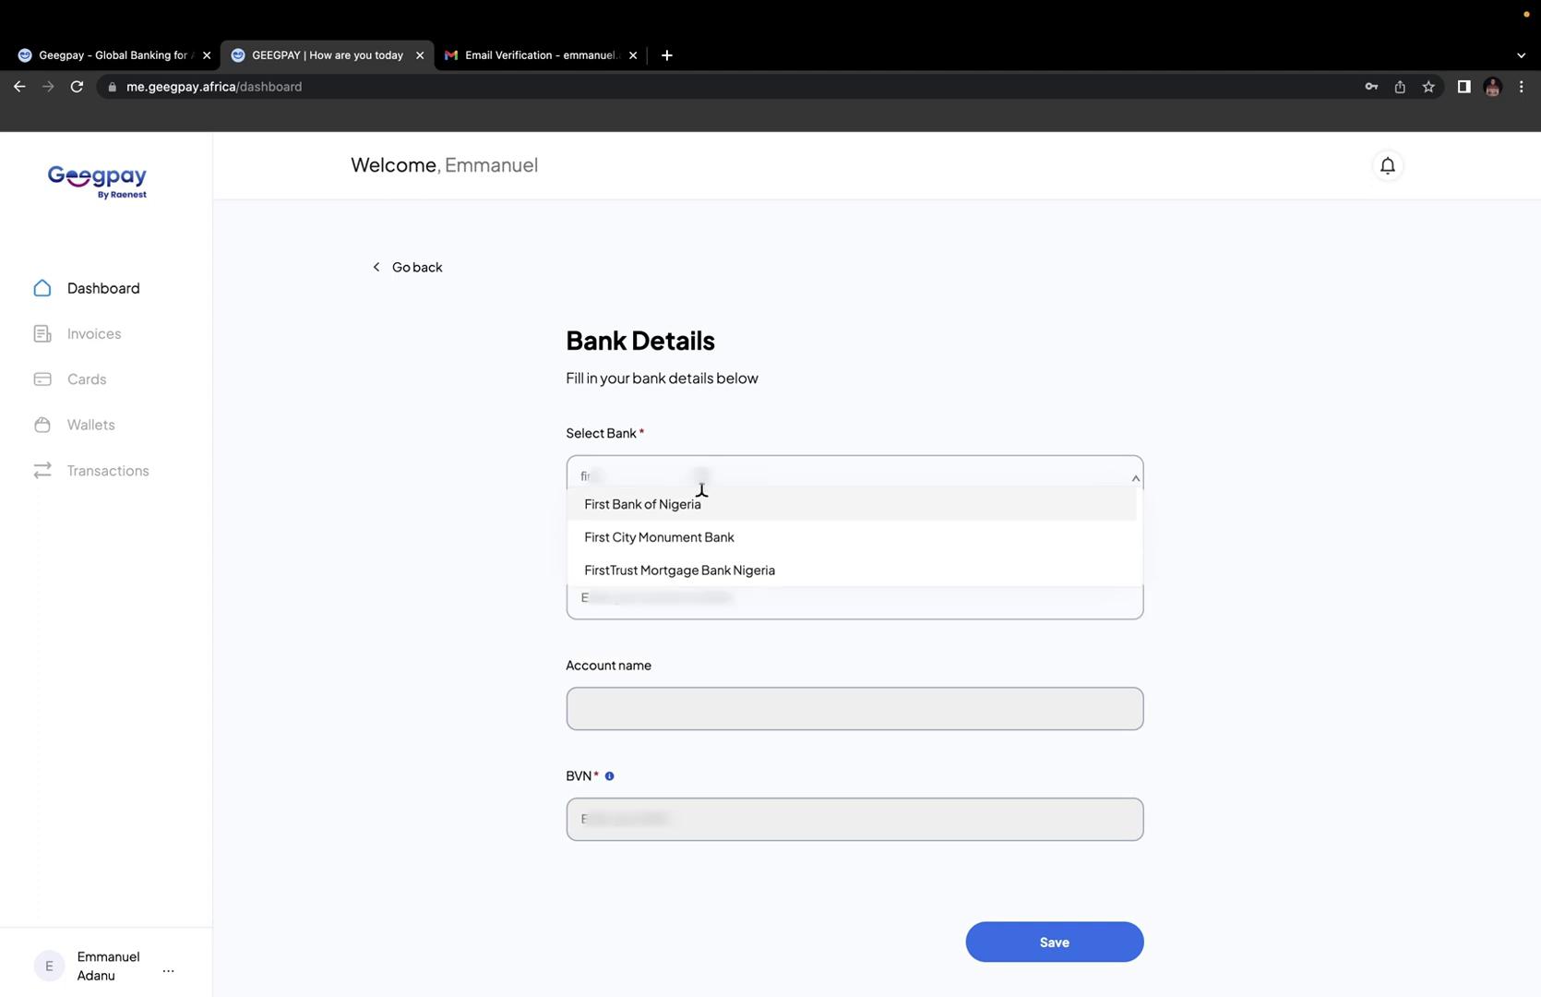
click(692, 505)
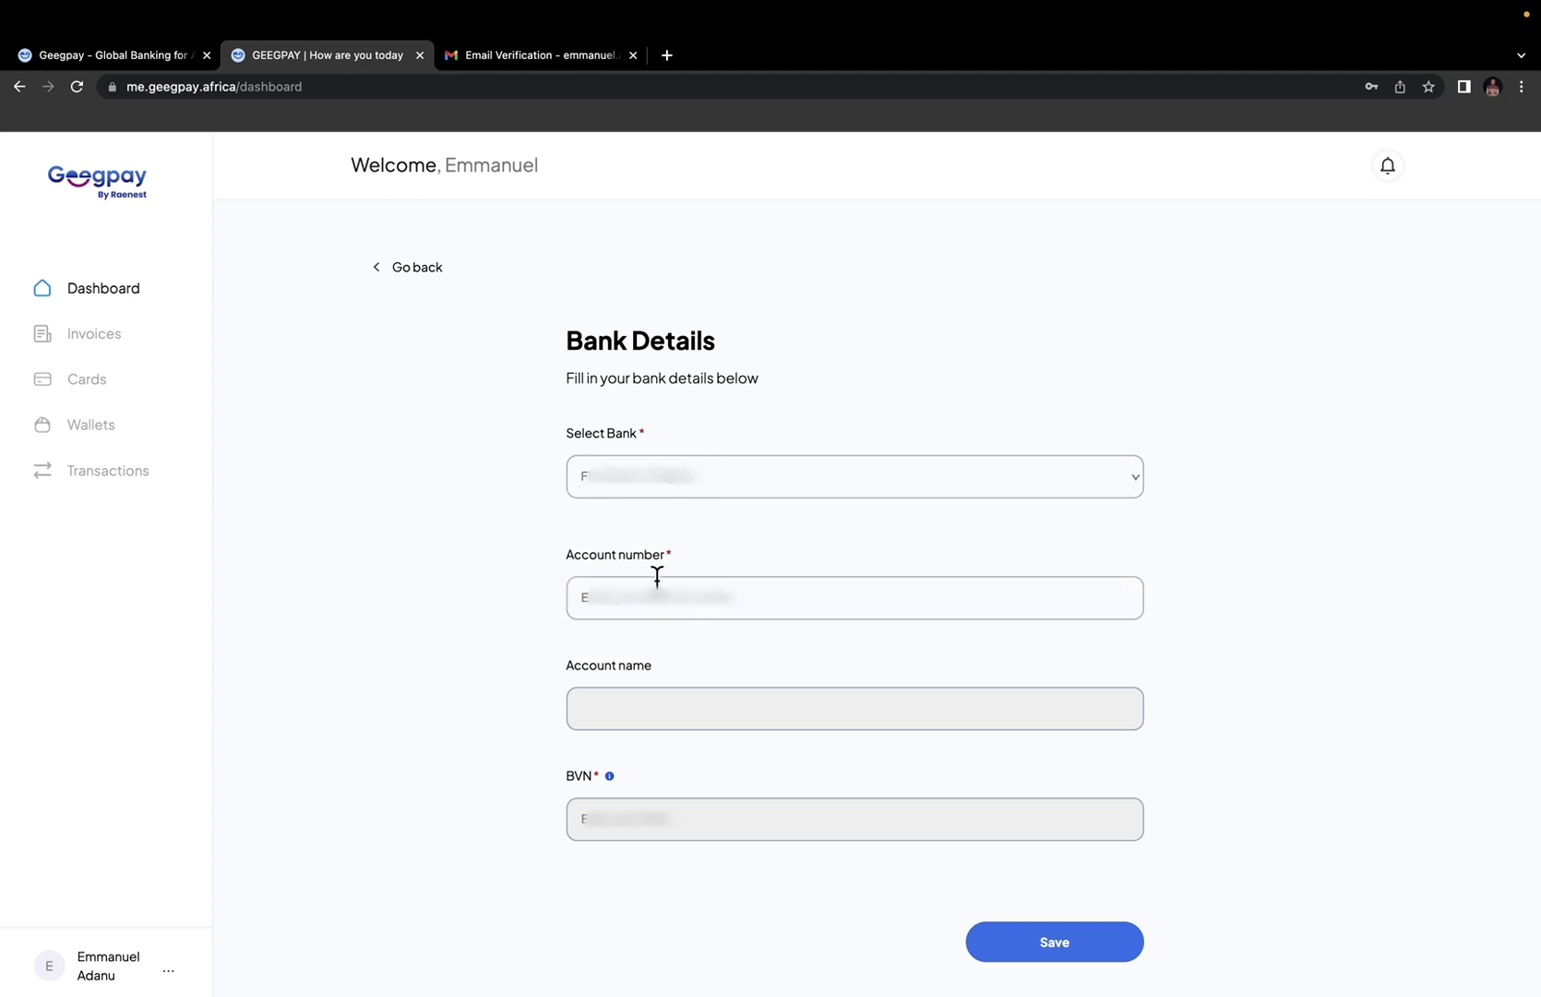
click(657, 581)
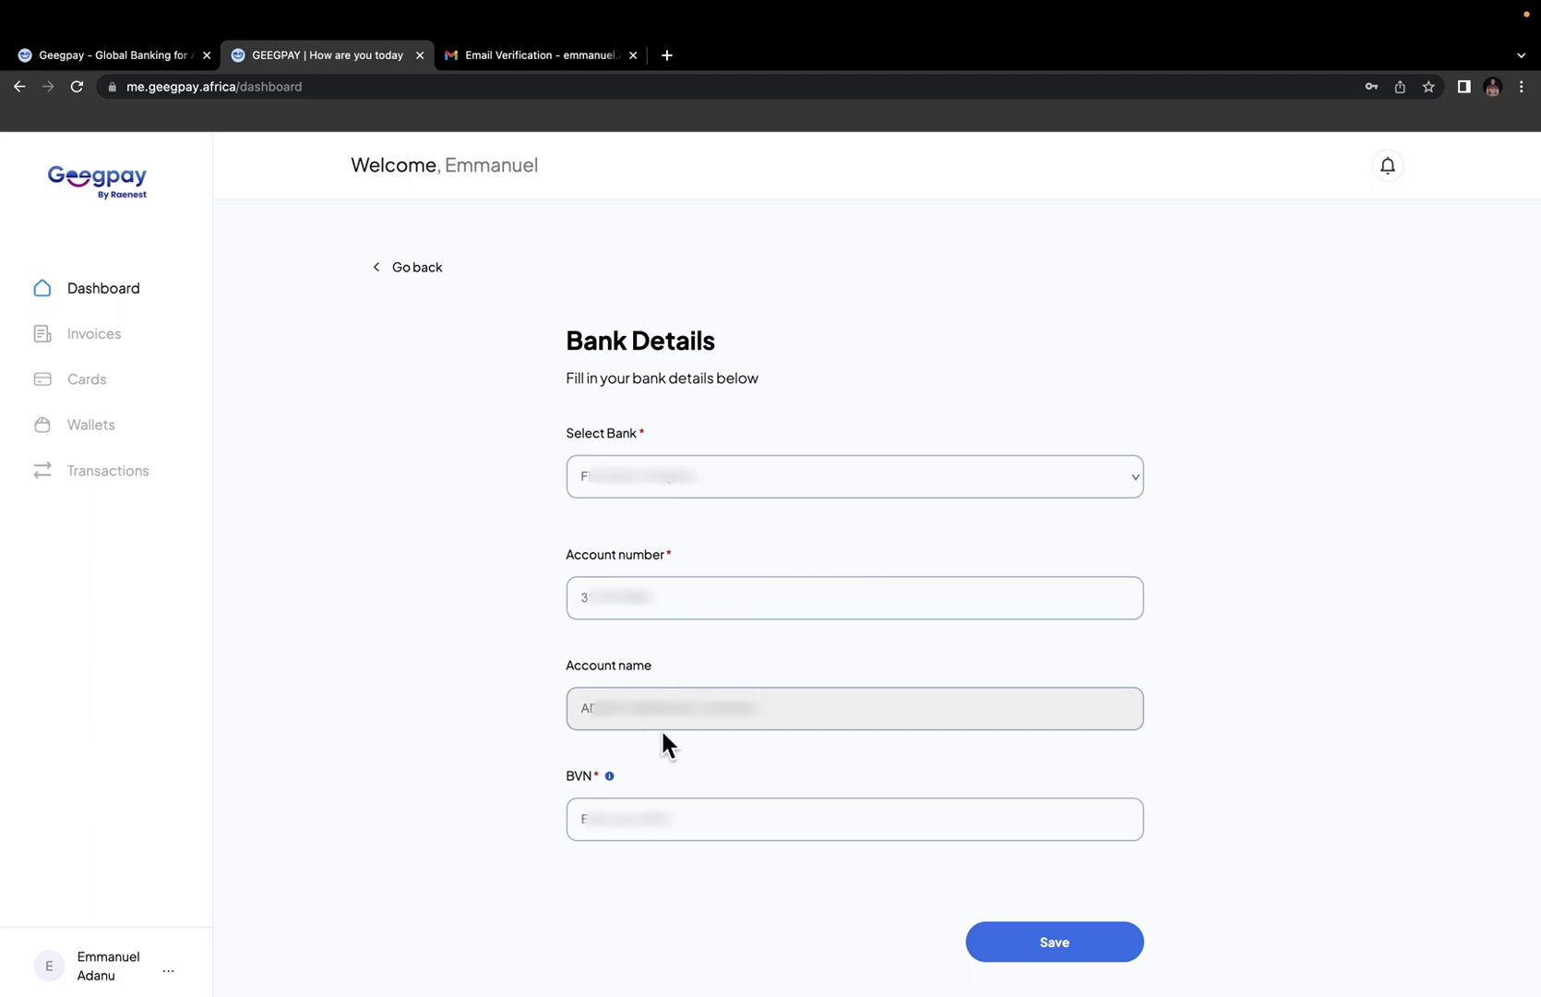
click(657, 818)
key(ctrl+v)
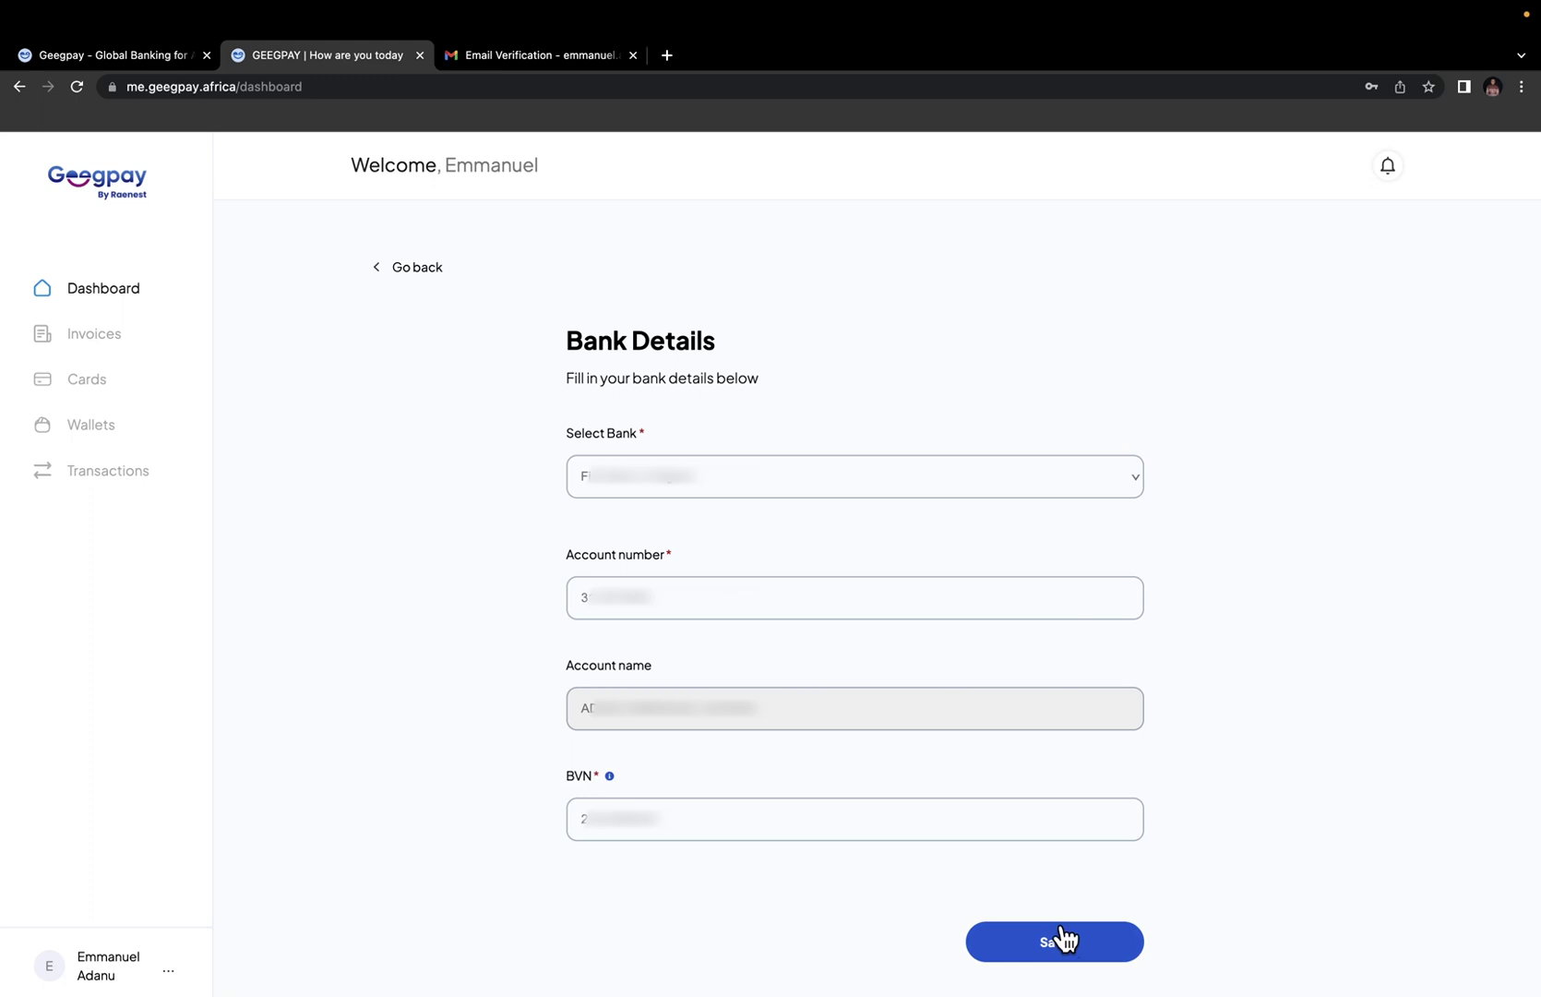
click(1064, 936)
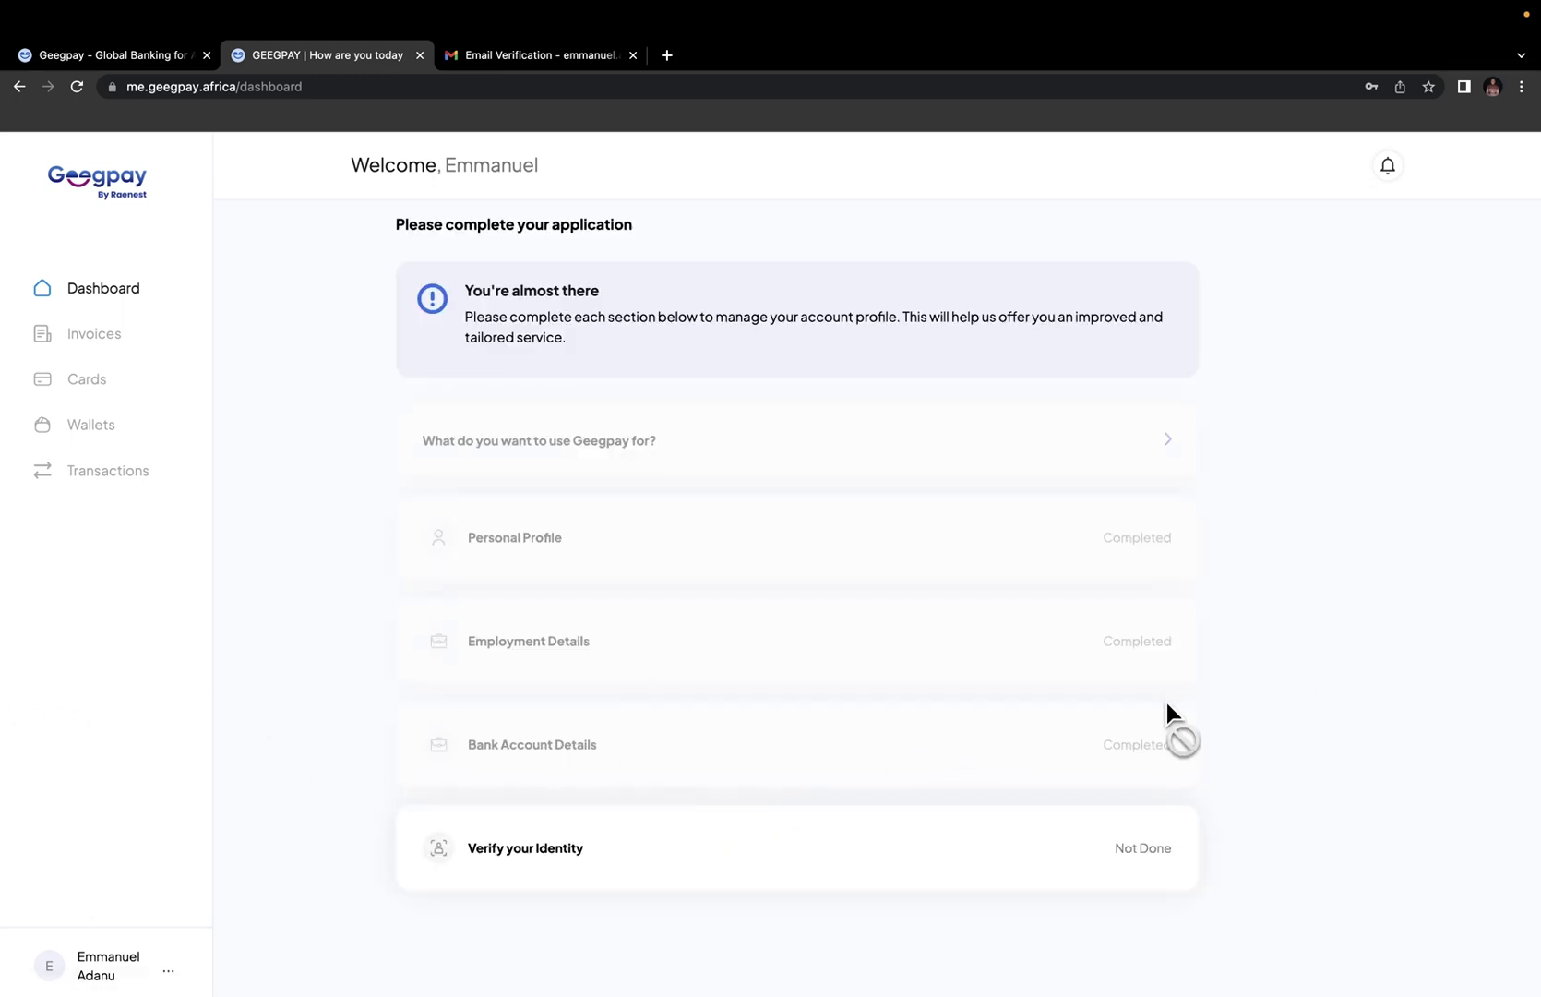
Begin identity verification using National Identity as the document type
click(703, 860)
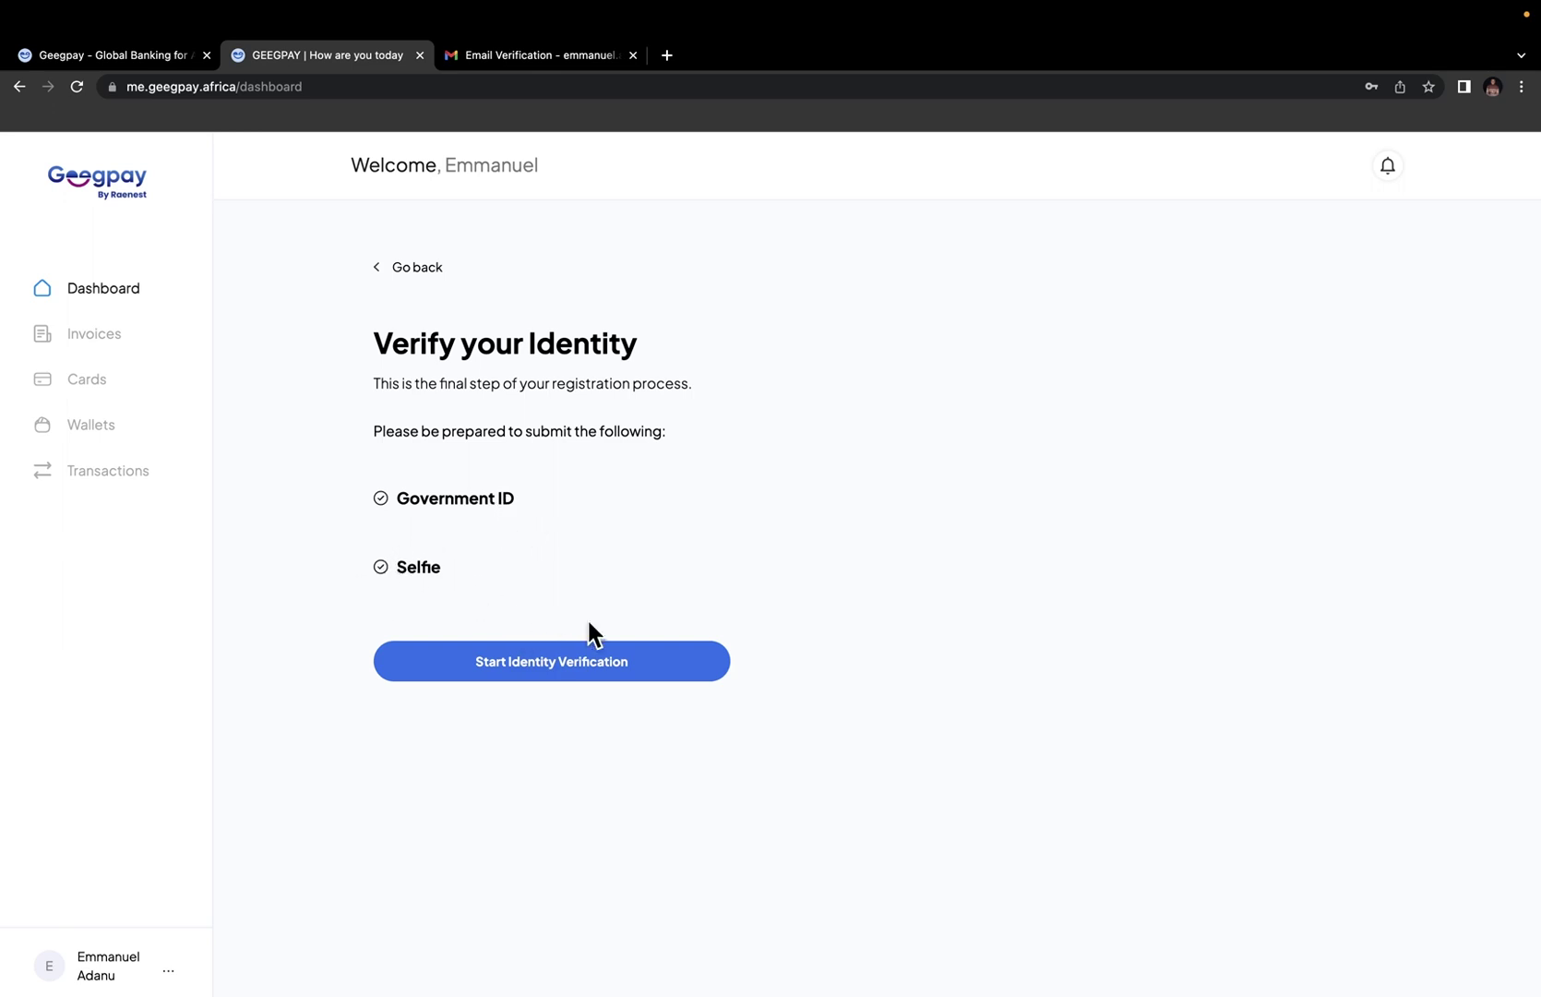
click(559, 663)
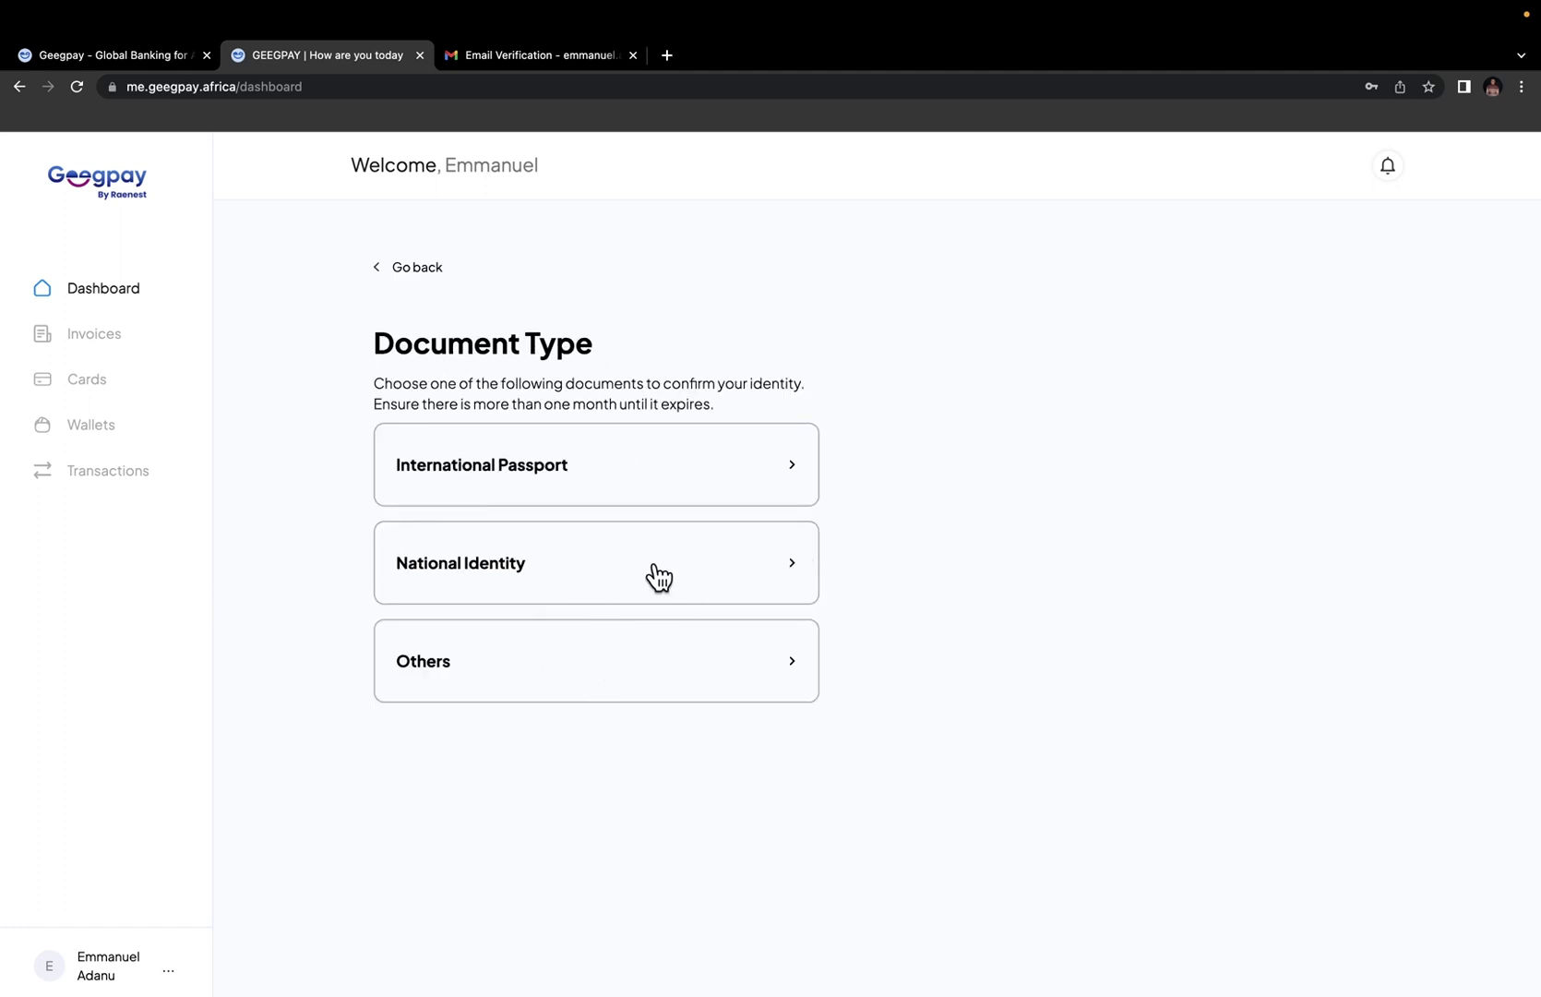
click(554, 564)
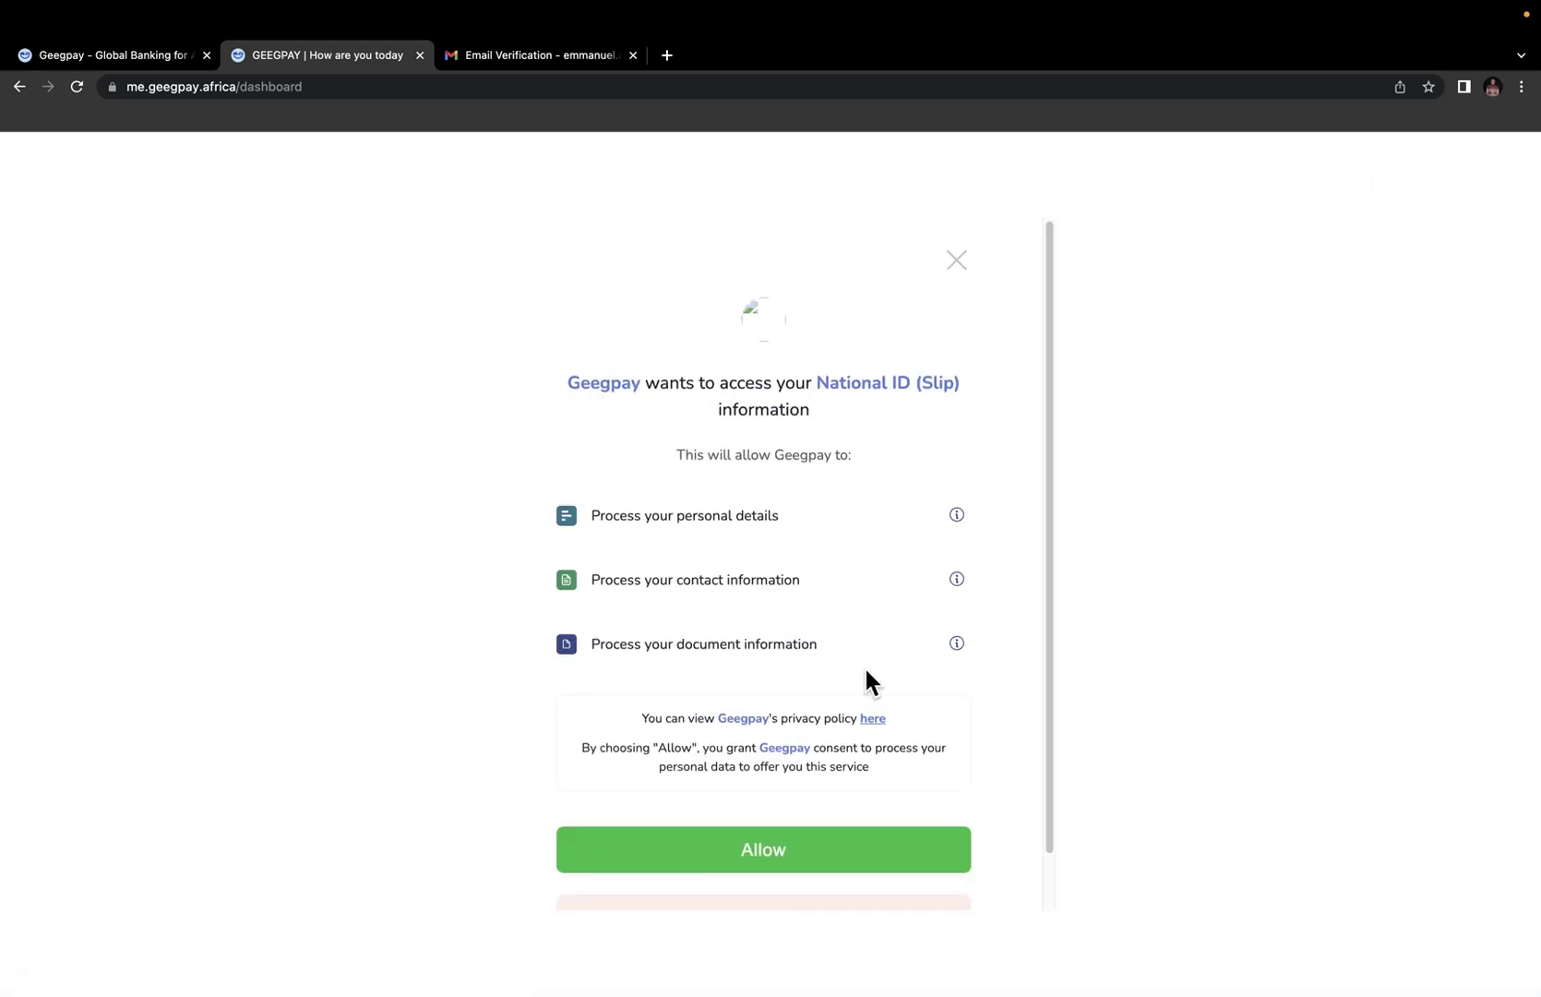
Dismiss the National ID (Slip) consent request without granting access
scroll(868, 681, down, 1)
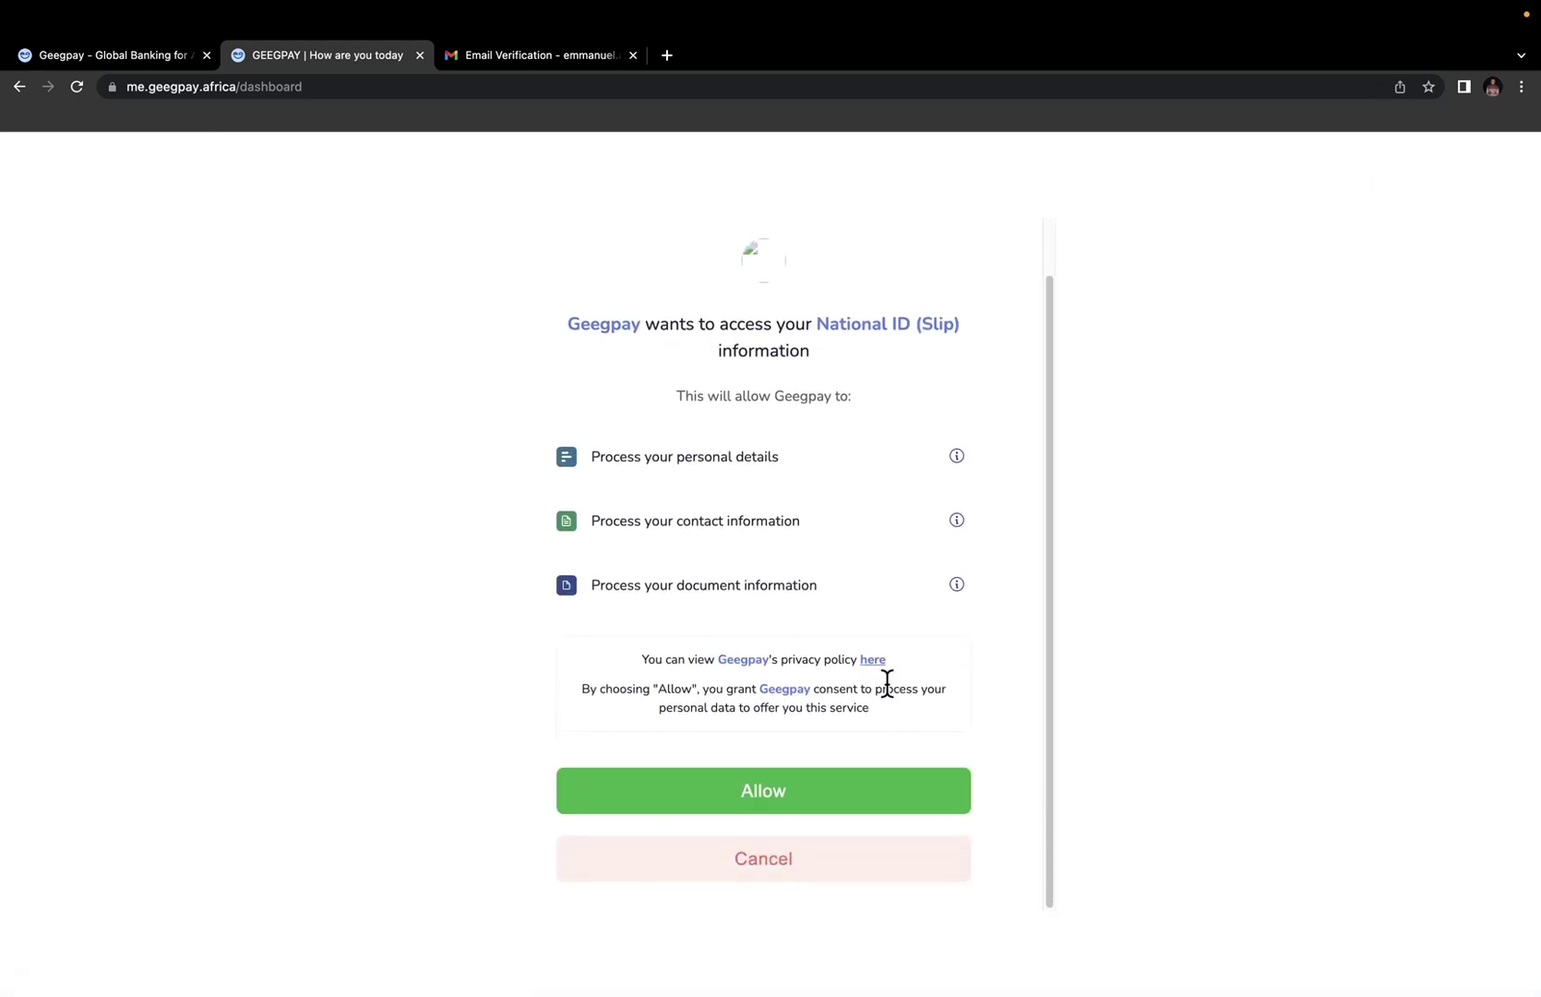
scroll(909, 480, up, 1)
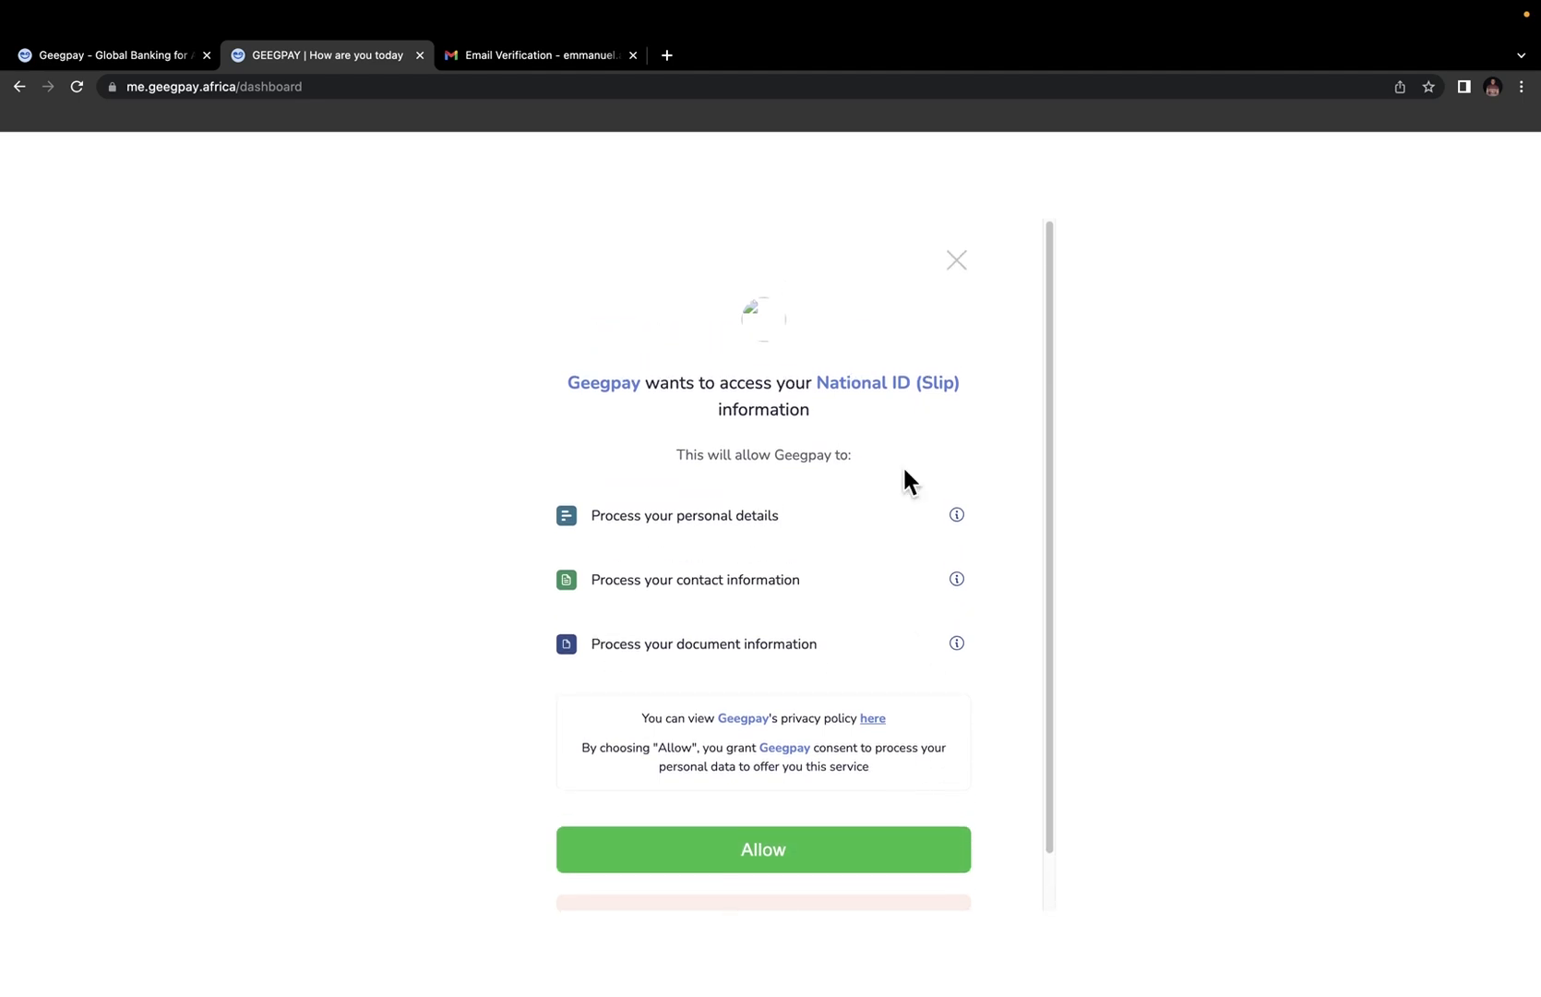
click(956, 260)
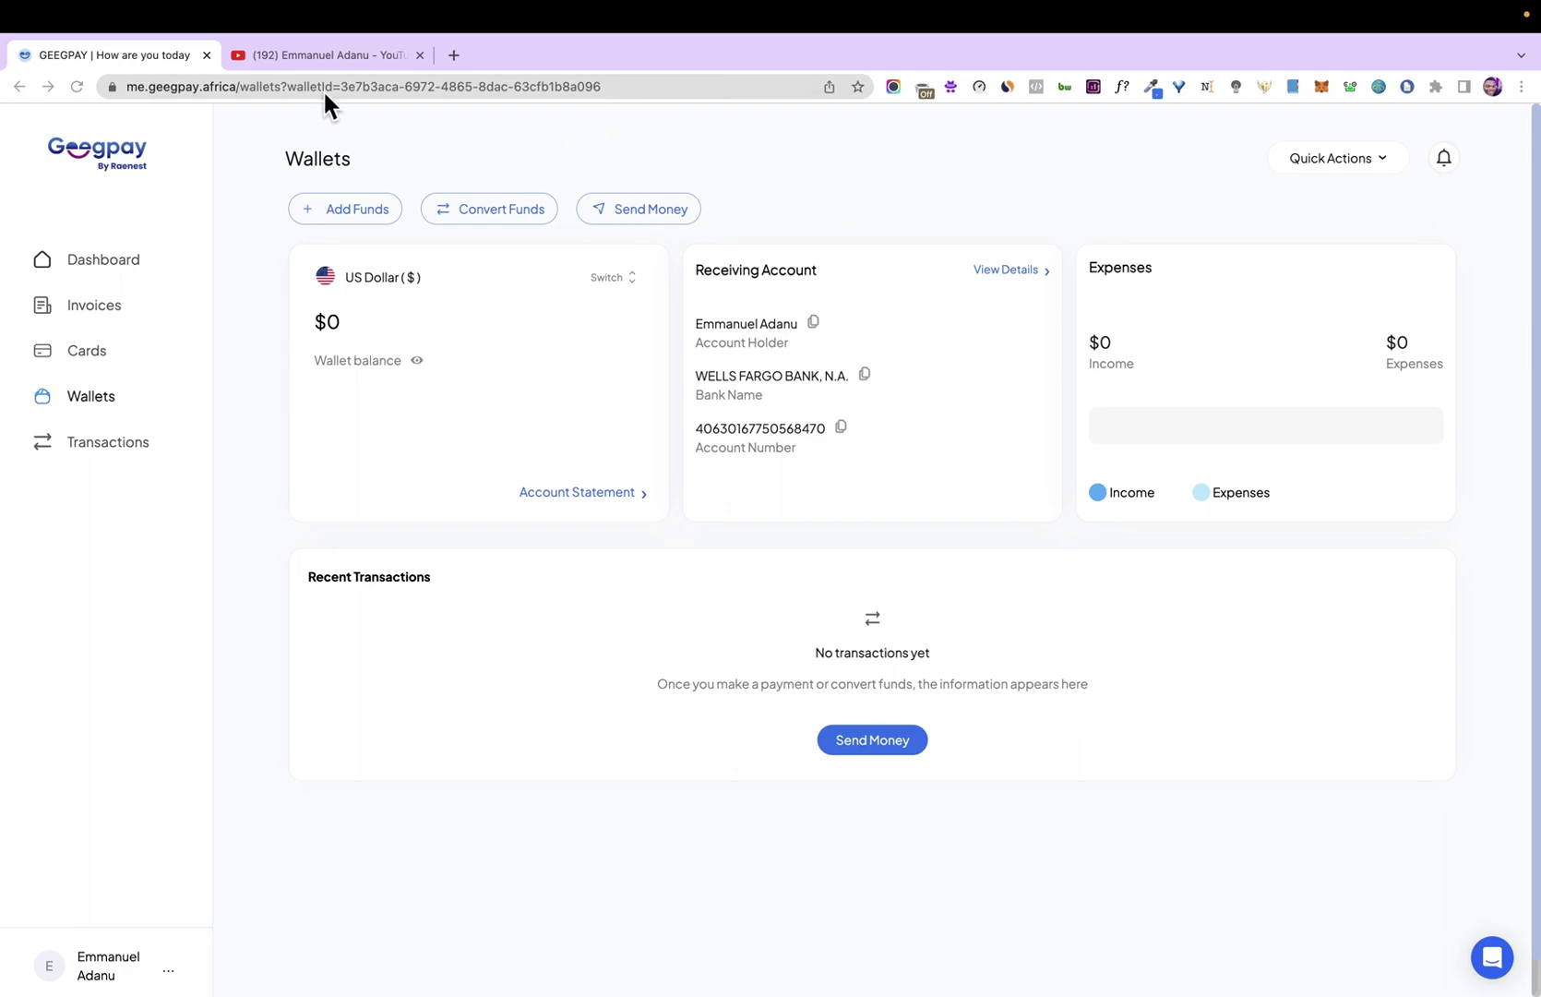
Switch to the YouTube tab showing Online Business Lessons' latest videos
click(314, 54)
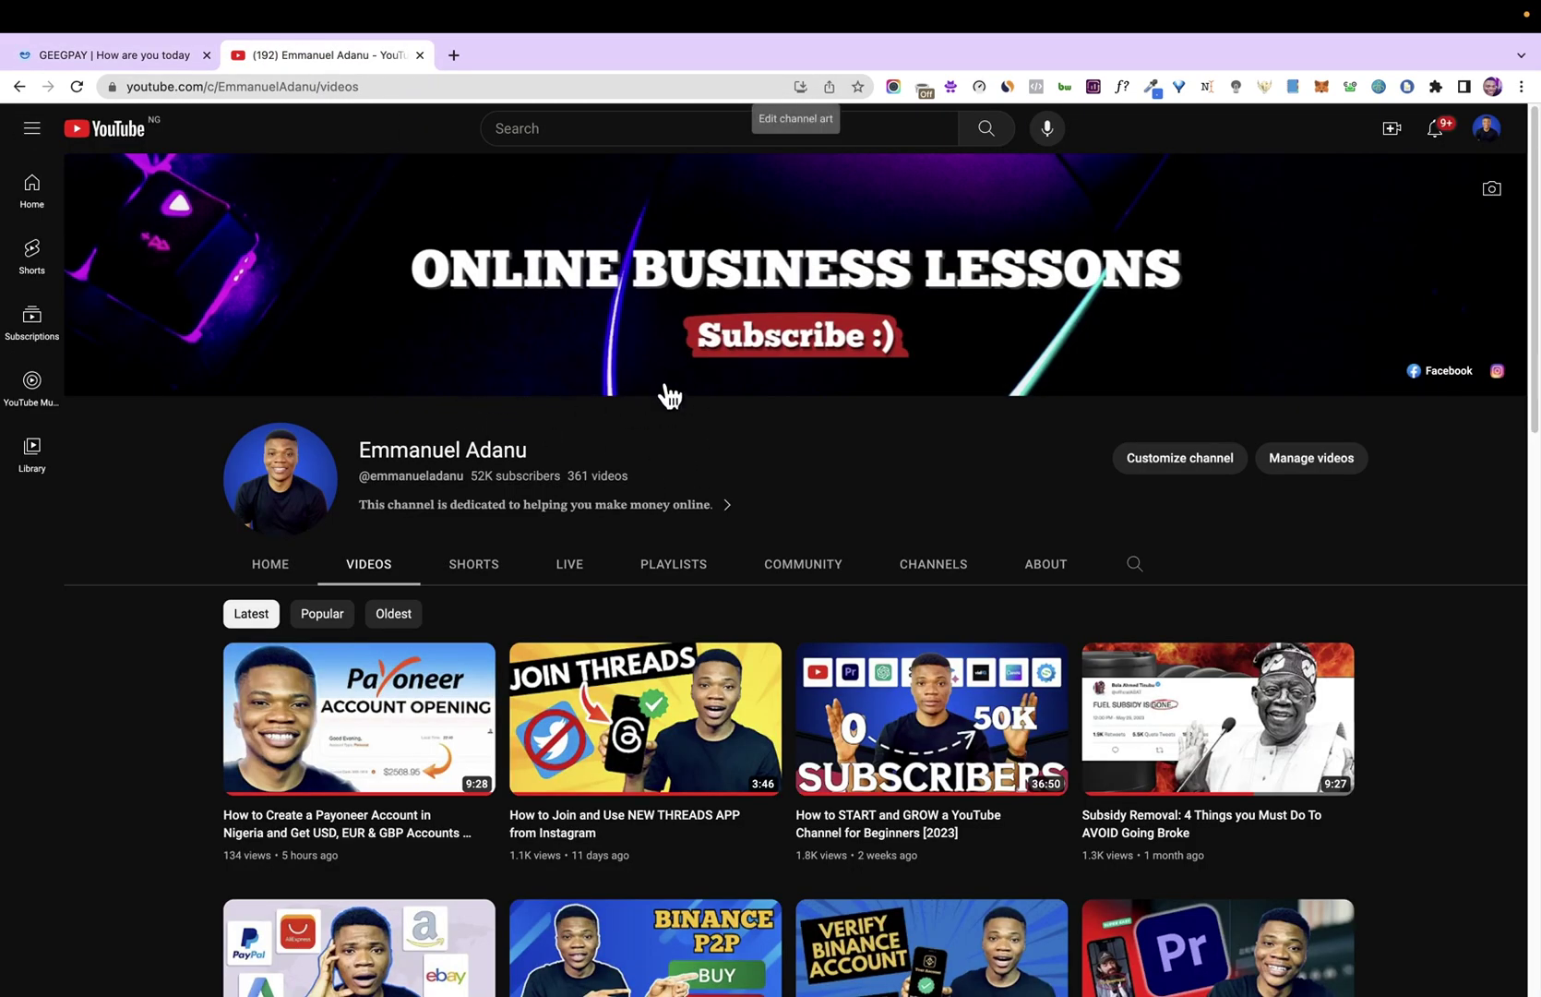